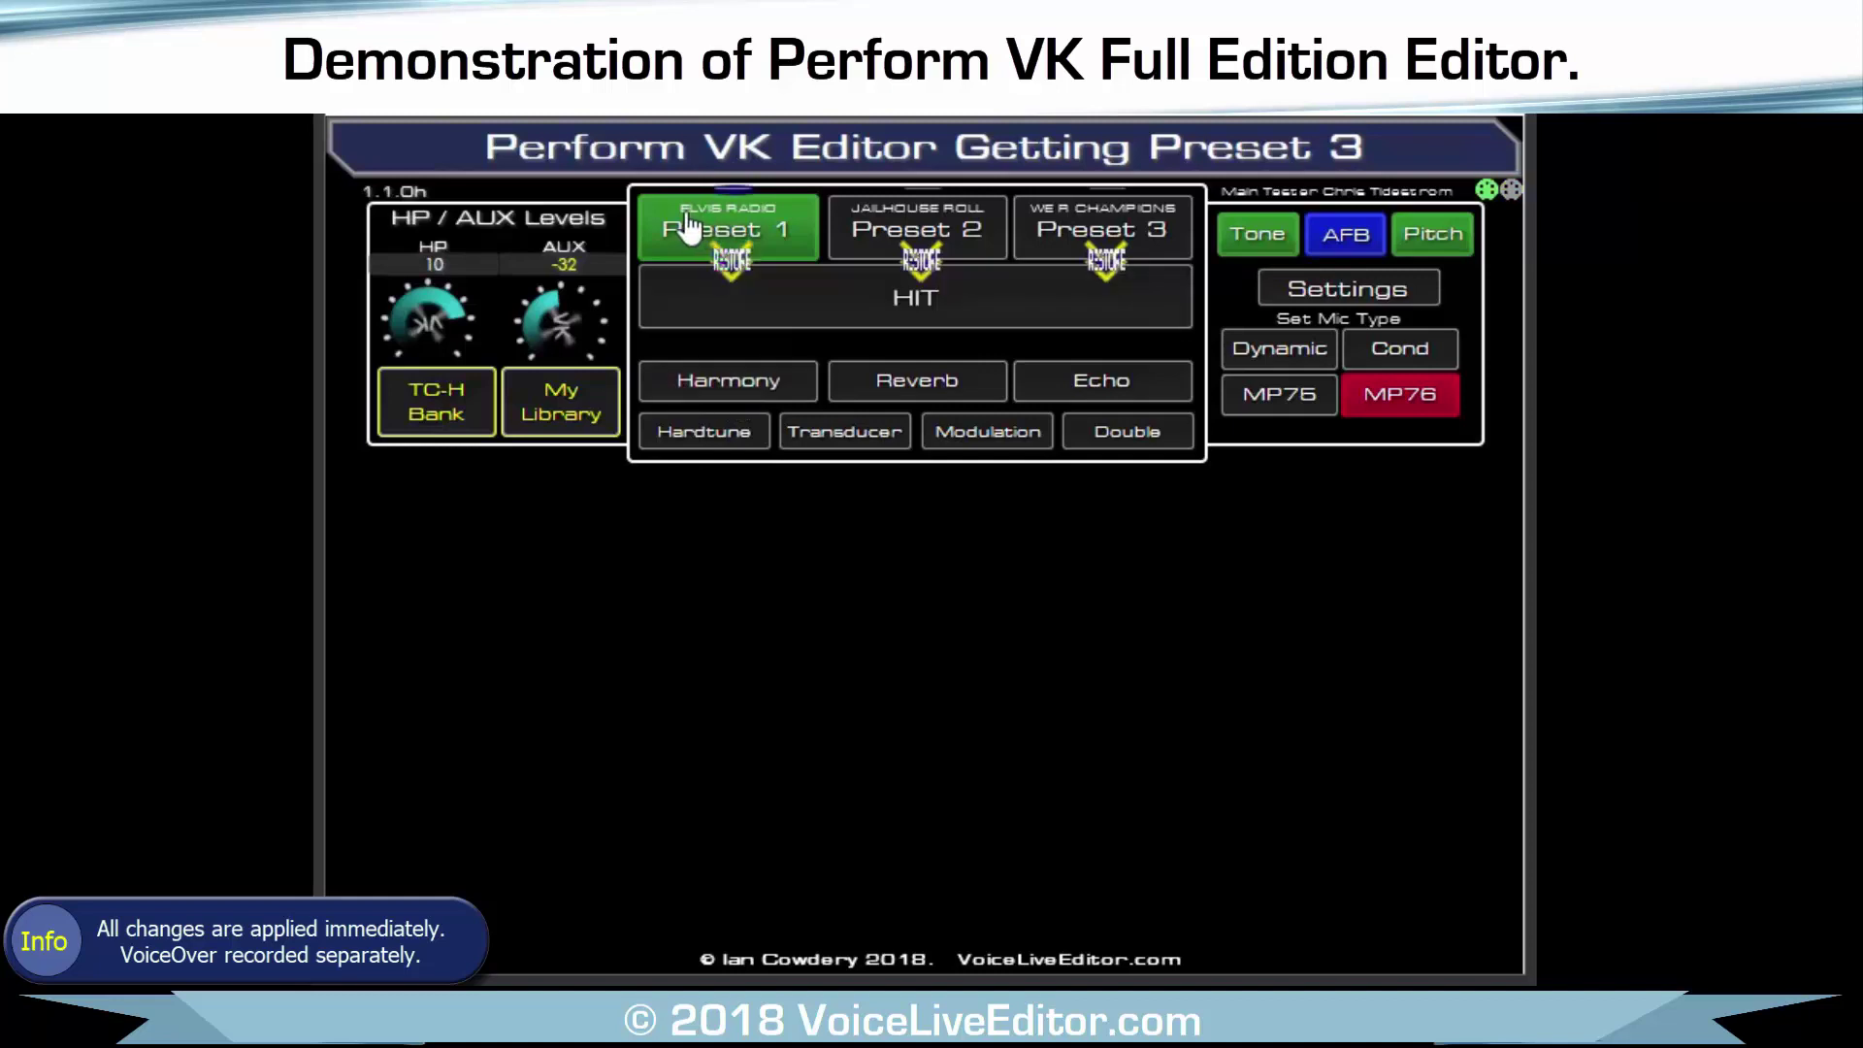
Enable Harmony in High & Low style with Mix 10, an adjusted gate and HIT Control ON.
{"action": "left_click", "coordinate": [735, 388]}
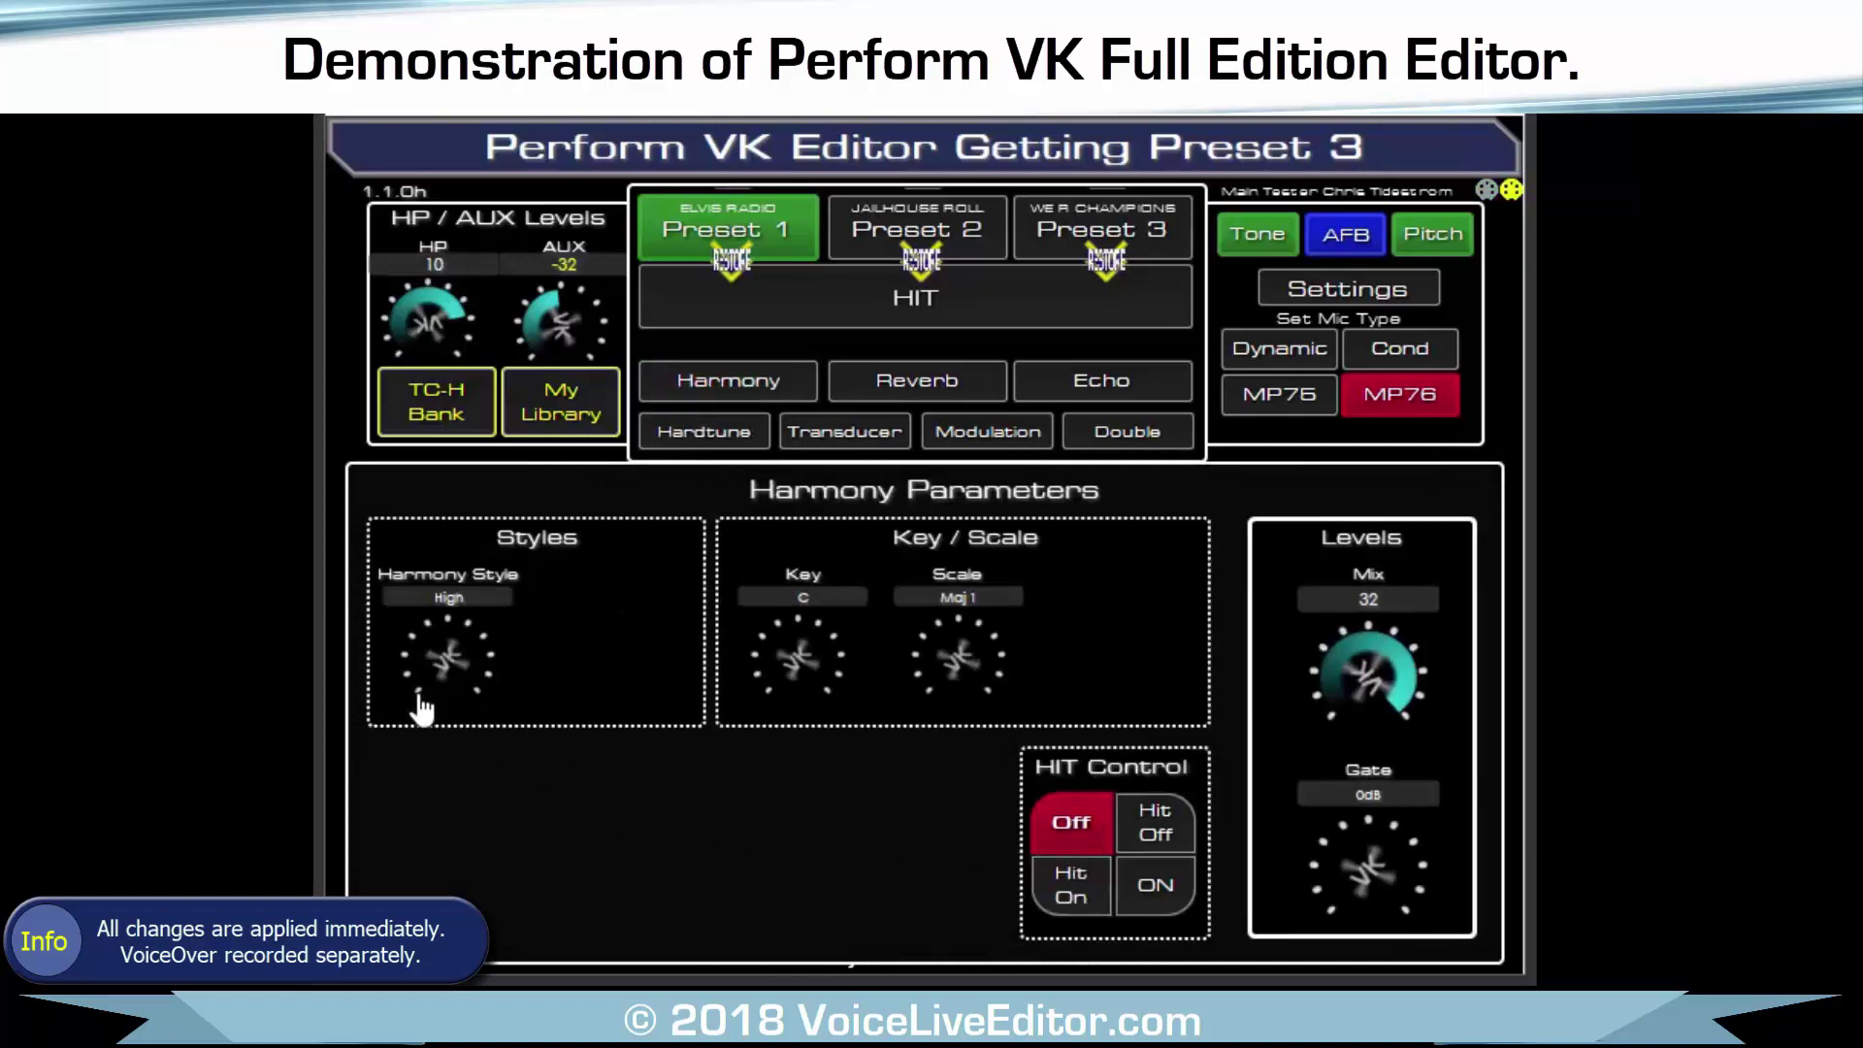
{"action": "left_click_drag", "start_coordinate": [427, 691], "coordinate": [437, 676]}
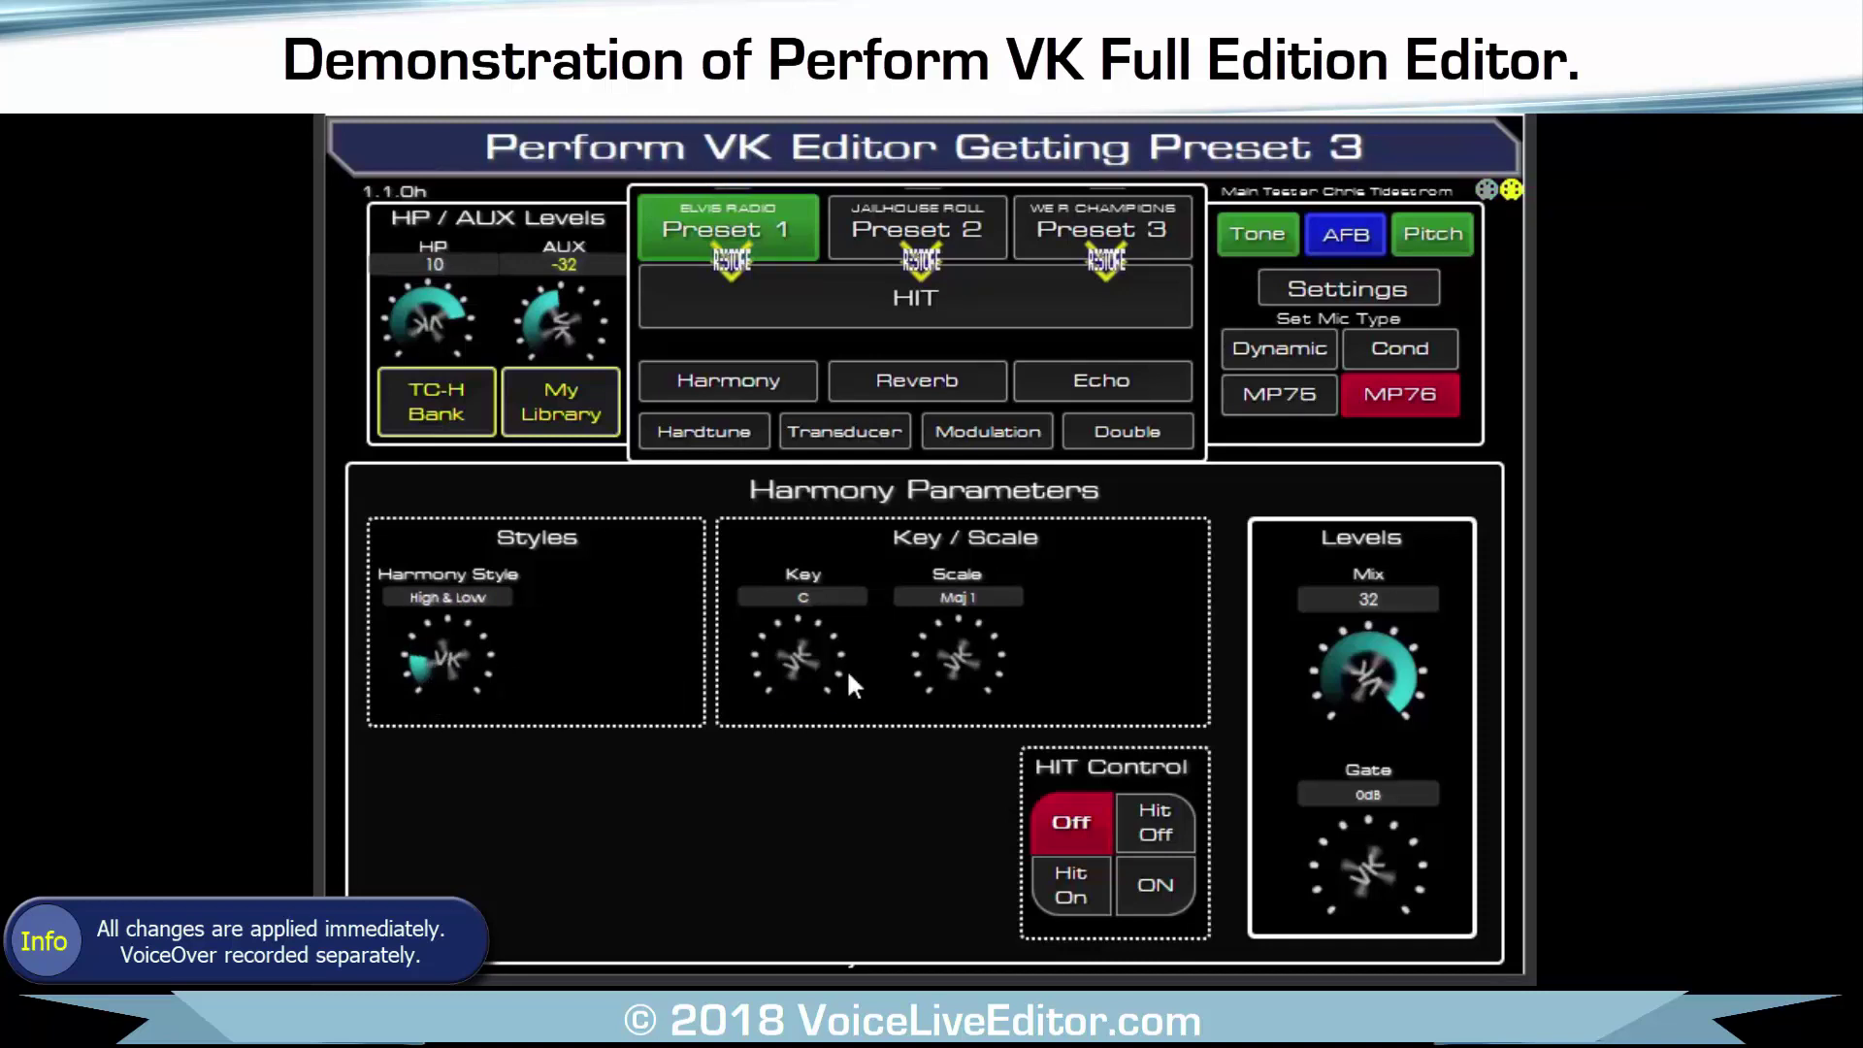
{"action": "left_click_drag", "start_coordinate": [1417, 715], "coordinate": [1415, 652]}
{"action": "left_click_drag", "start_coordinate": [1380, 840], "coordinate": [1334, 836]}
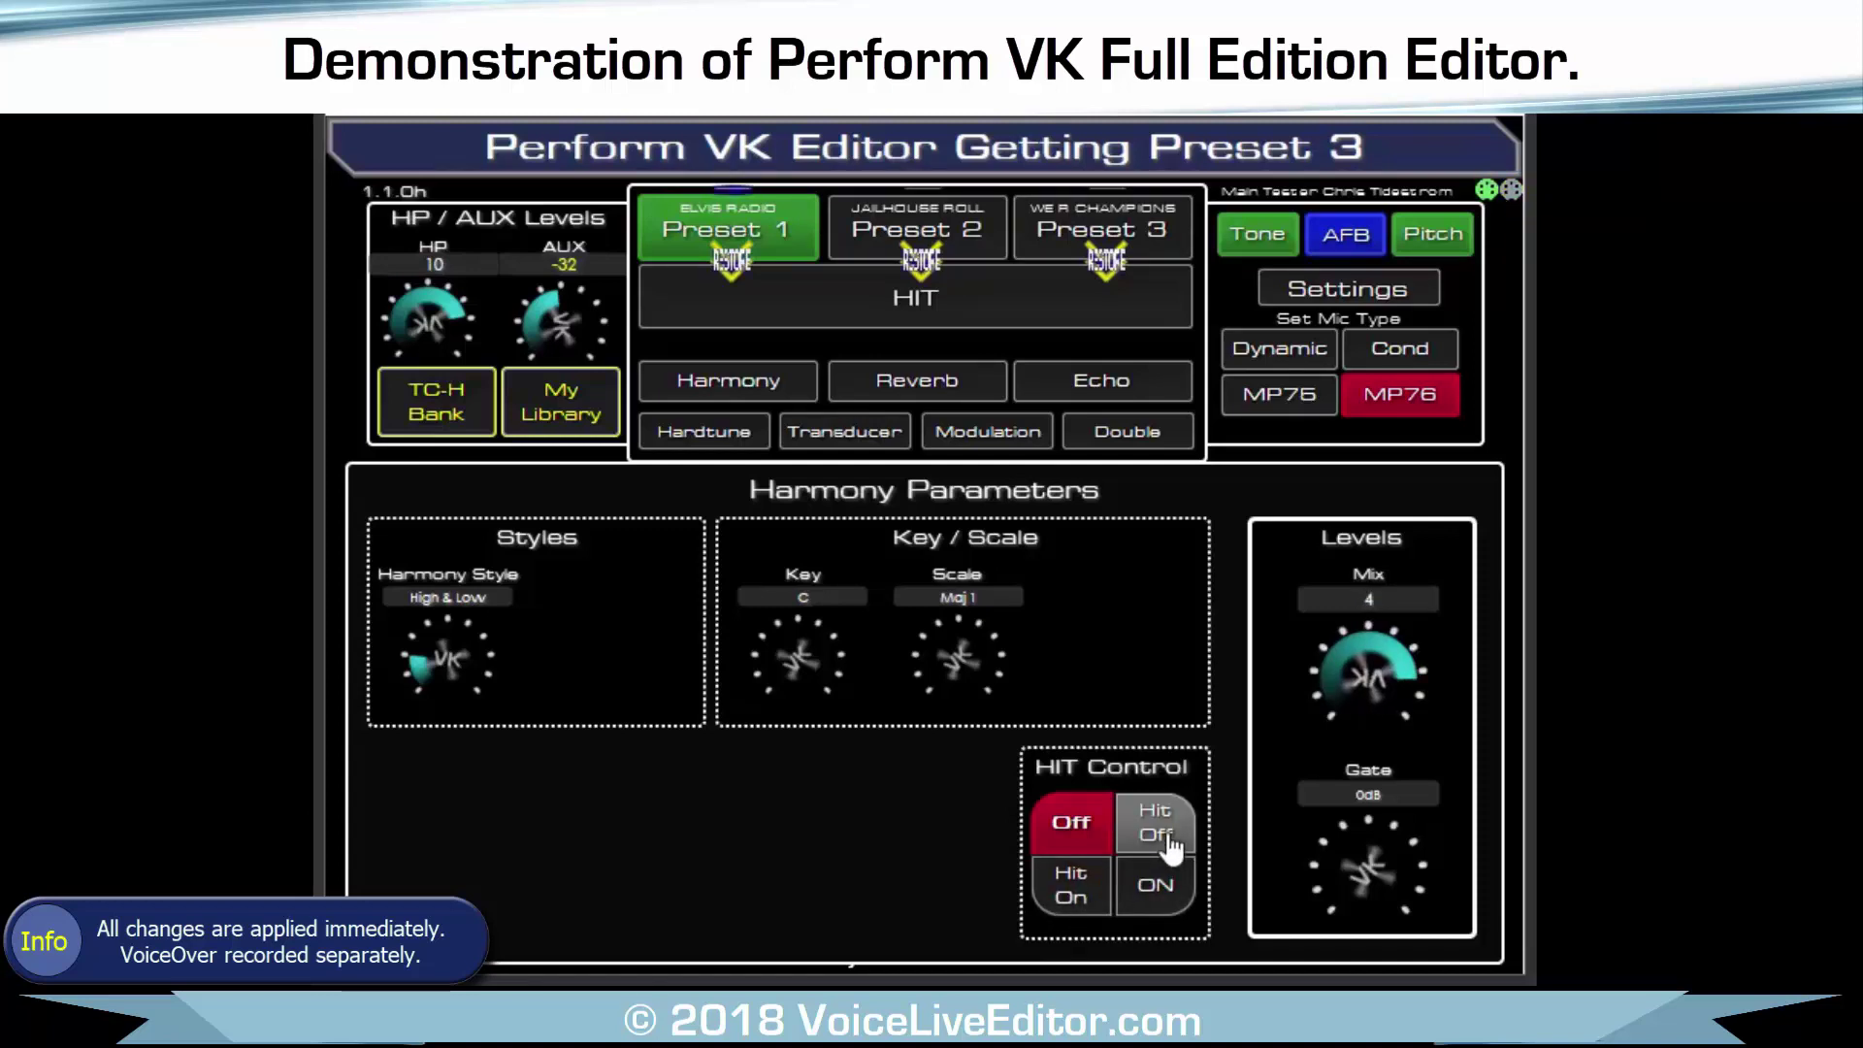
{"action": "left_click", "coordinate": [1174, 900]}
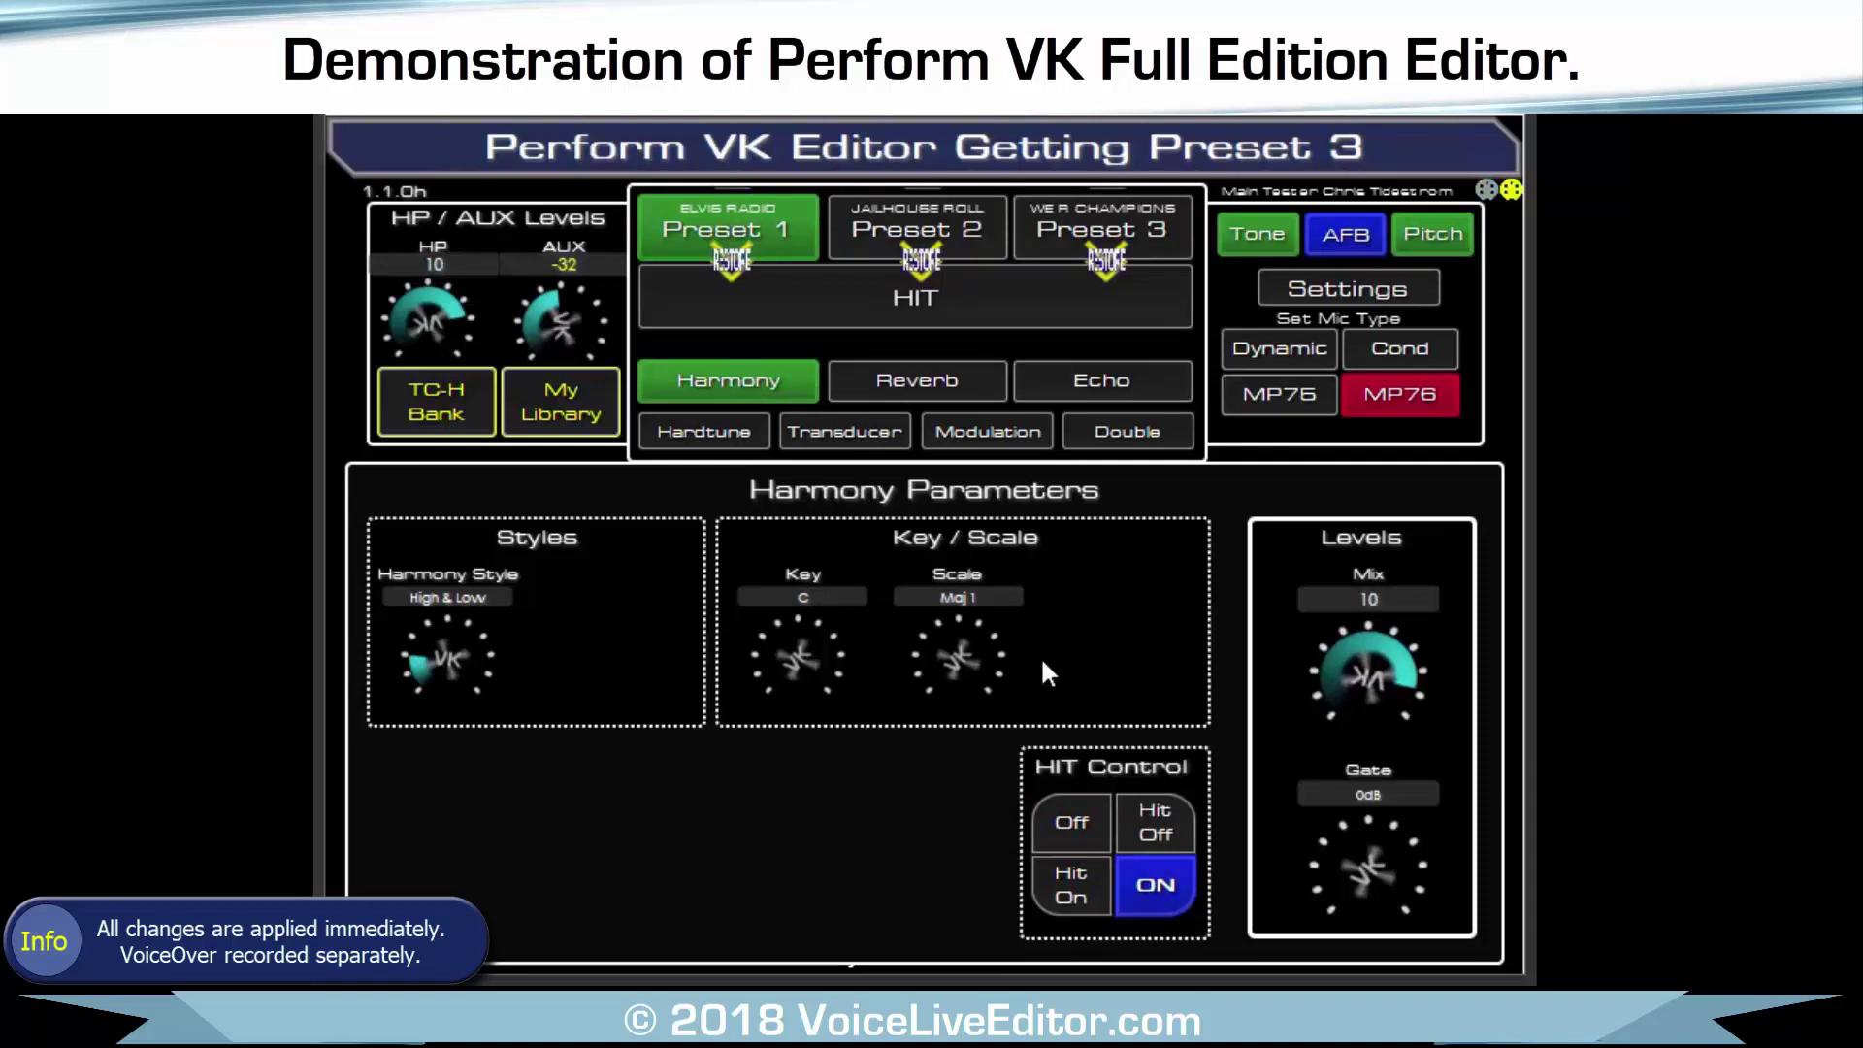
{"action": "left_click", "coordinate": [1067, 393]}
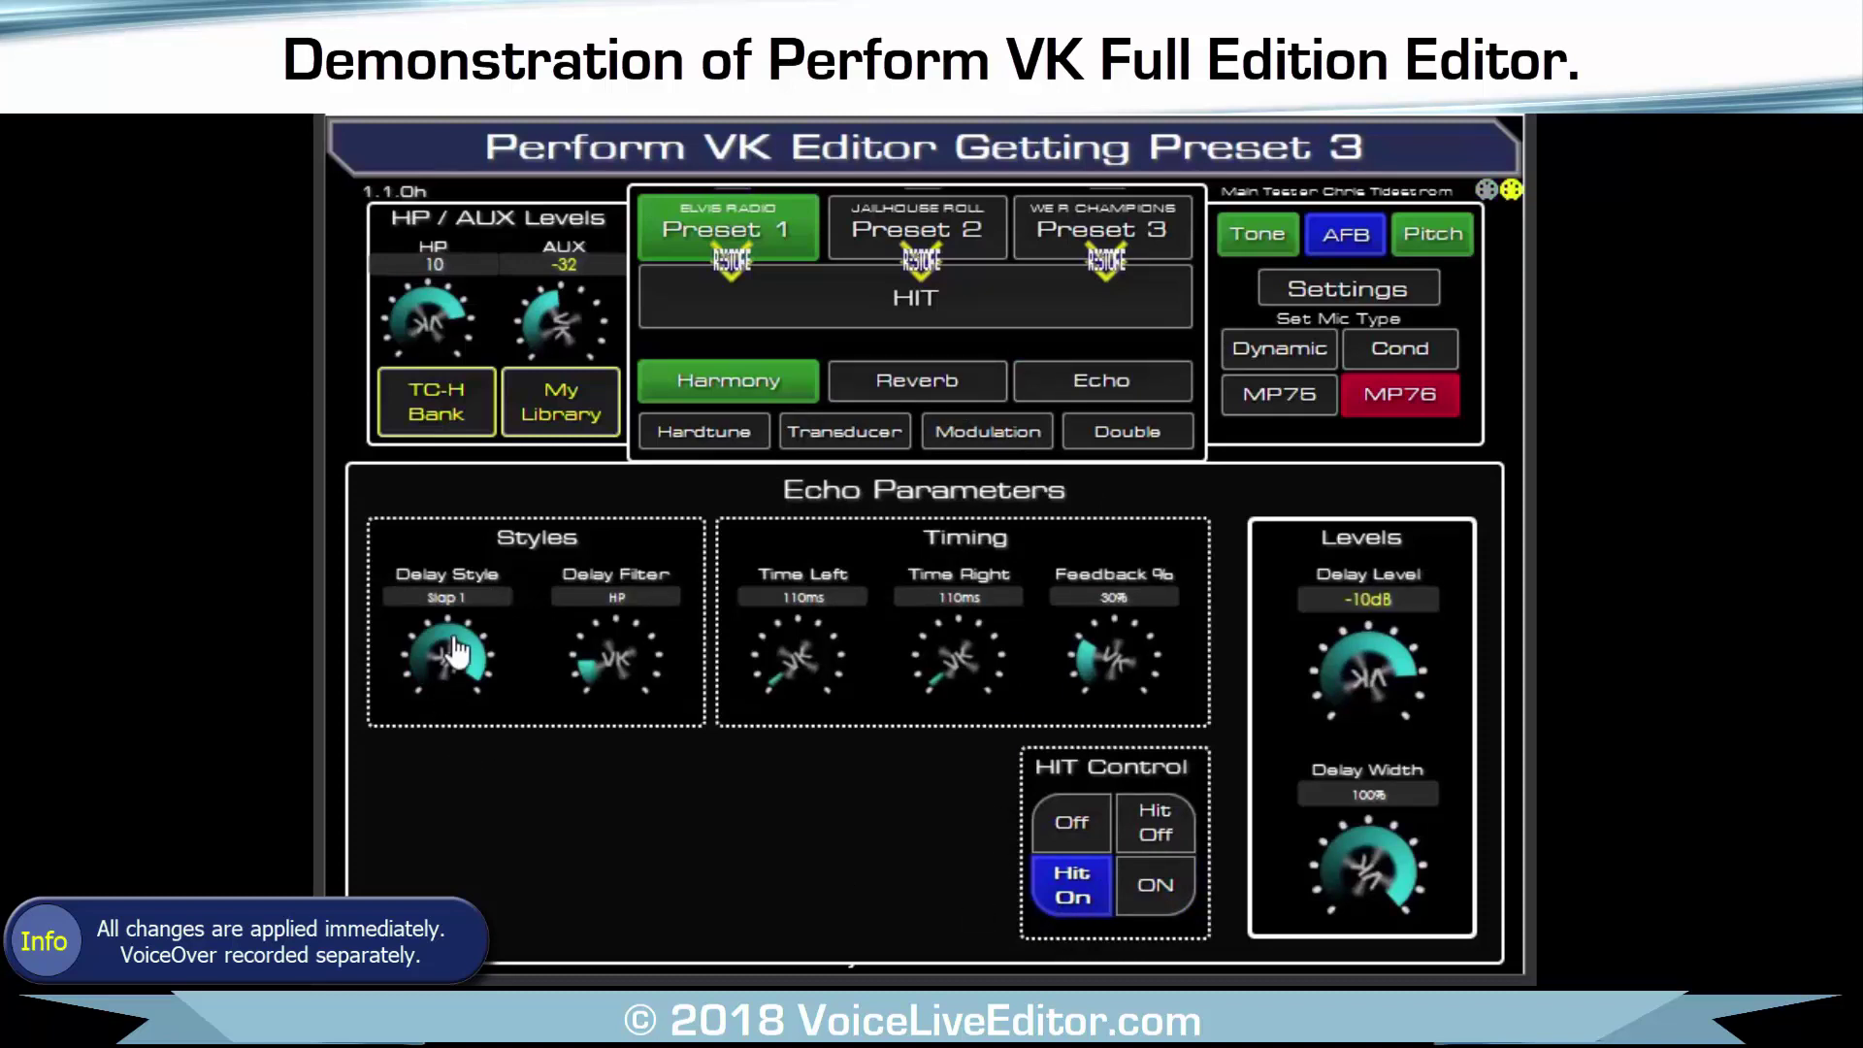
Set echo HIT Control to ON, switch the delay filter to Analog and lower the delay level to -12dB.
{"action": "left_click", "coordinate": [1162, 887]}
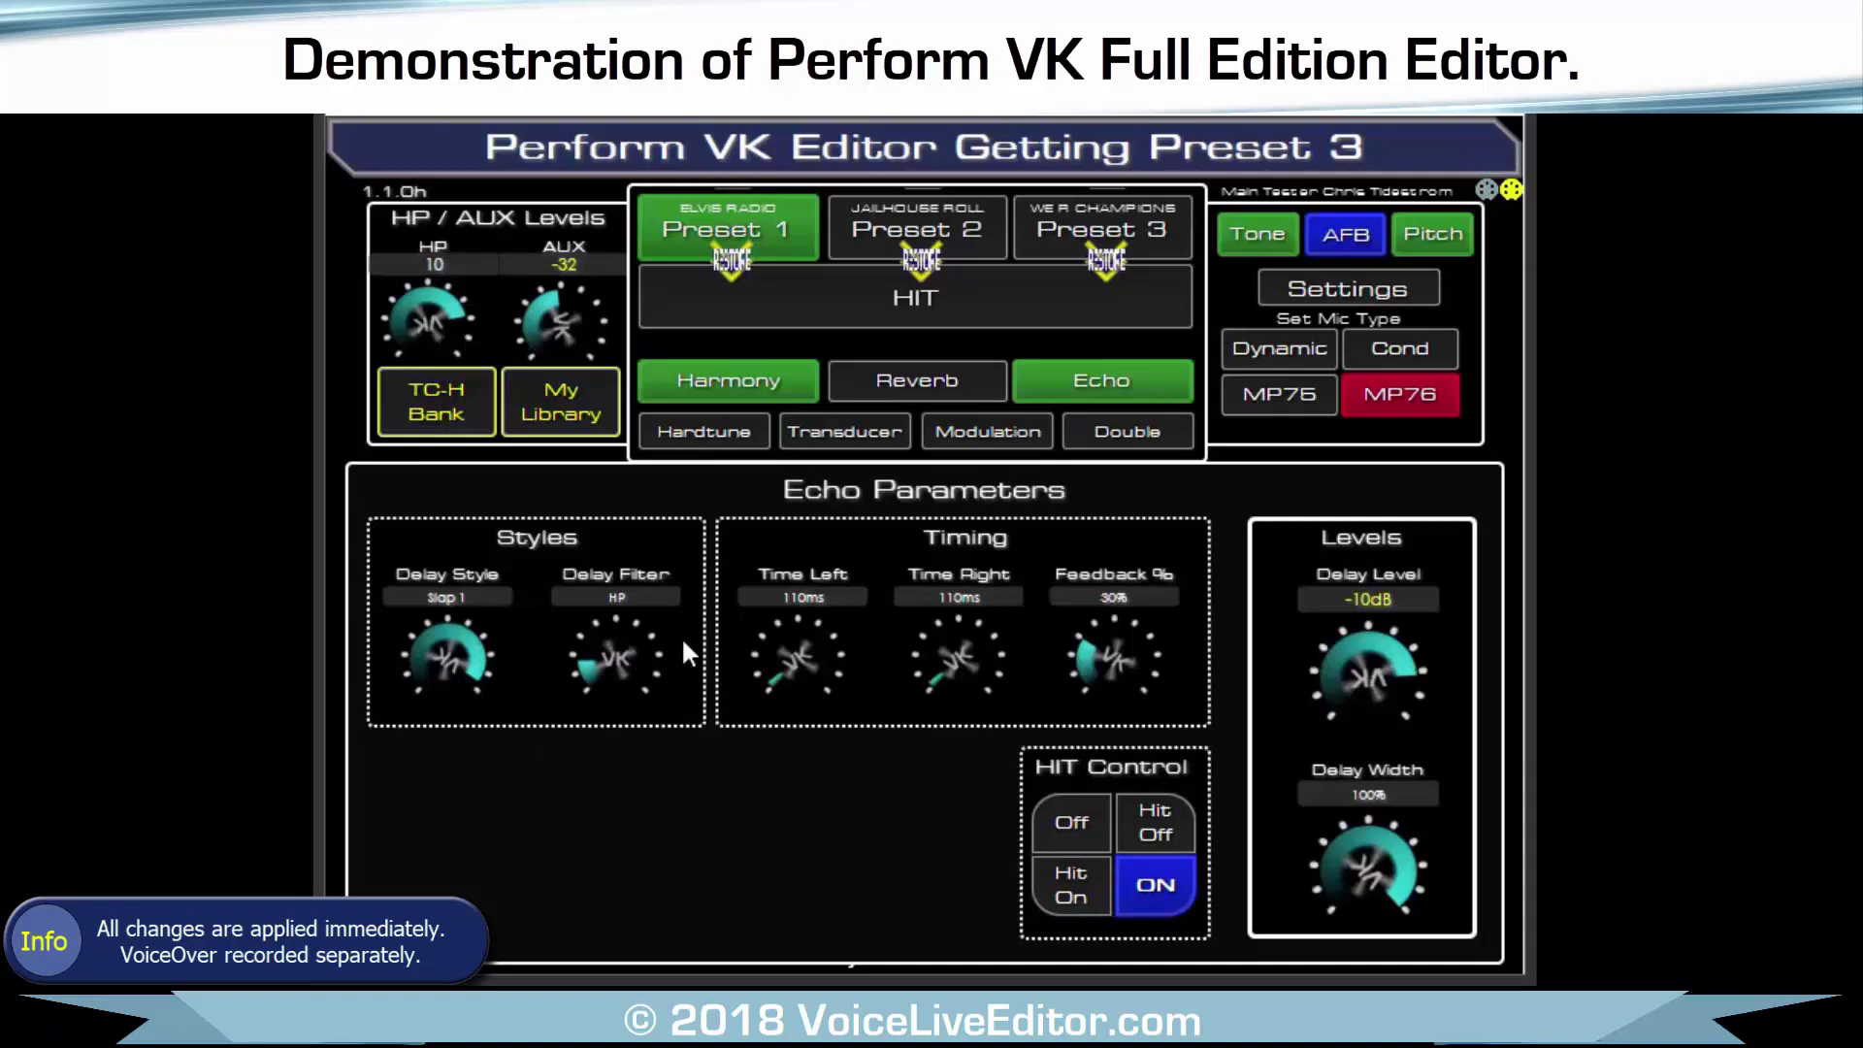
{"action": "scroll", "coordinate": [847, 671], "scroll_direction": "up", "scroll_amount": 1}
{"action": "scroll", "coordinate": [582, 673], "scroll_direction": "up", "scroll_amount": 1}
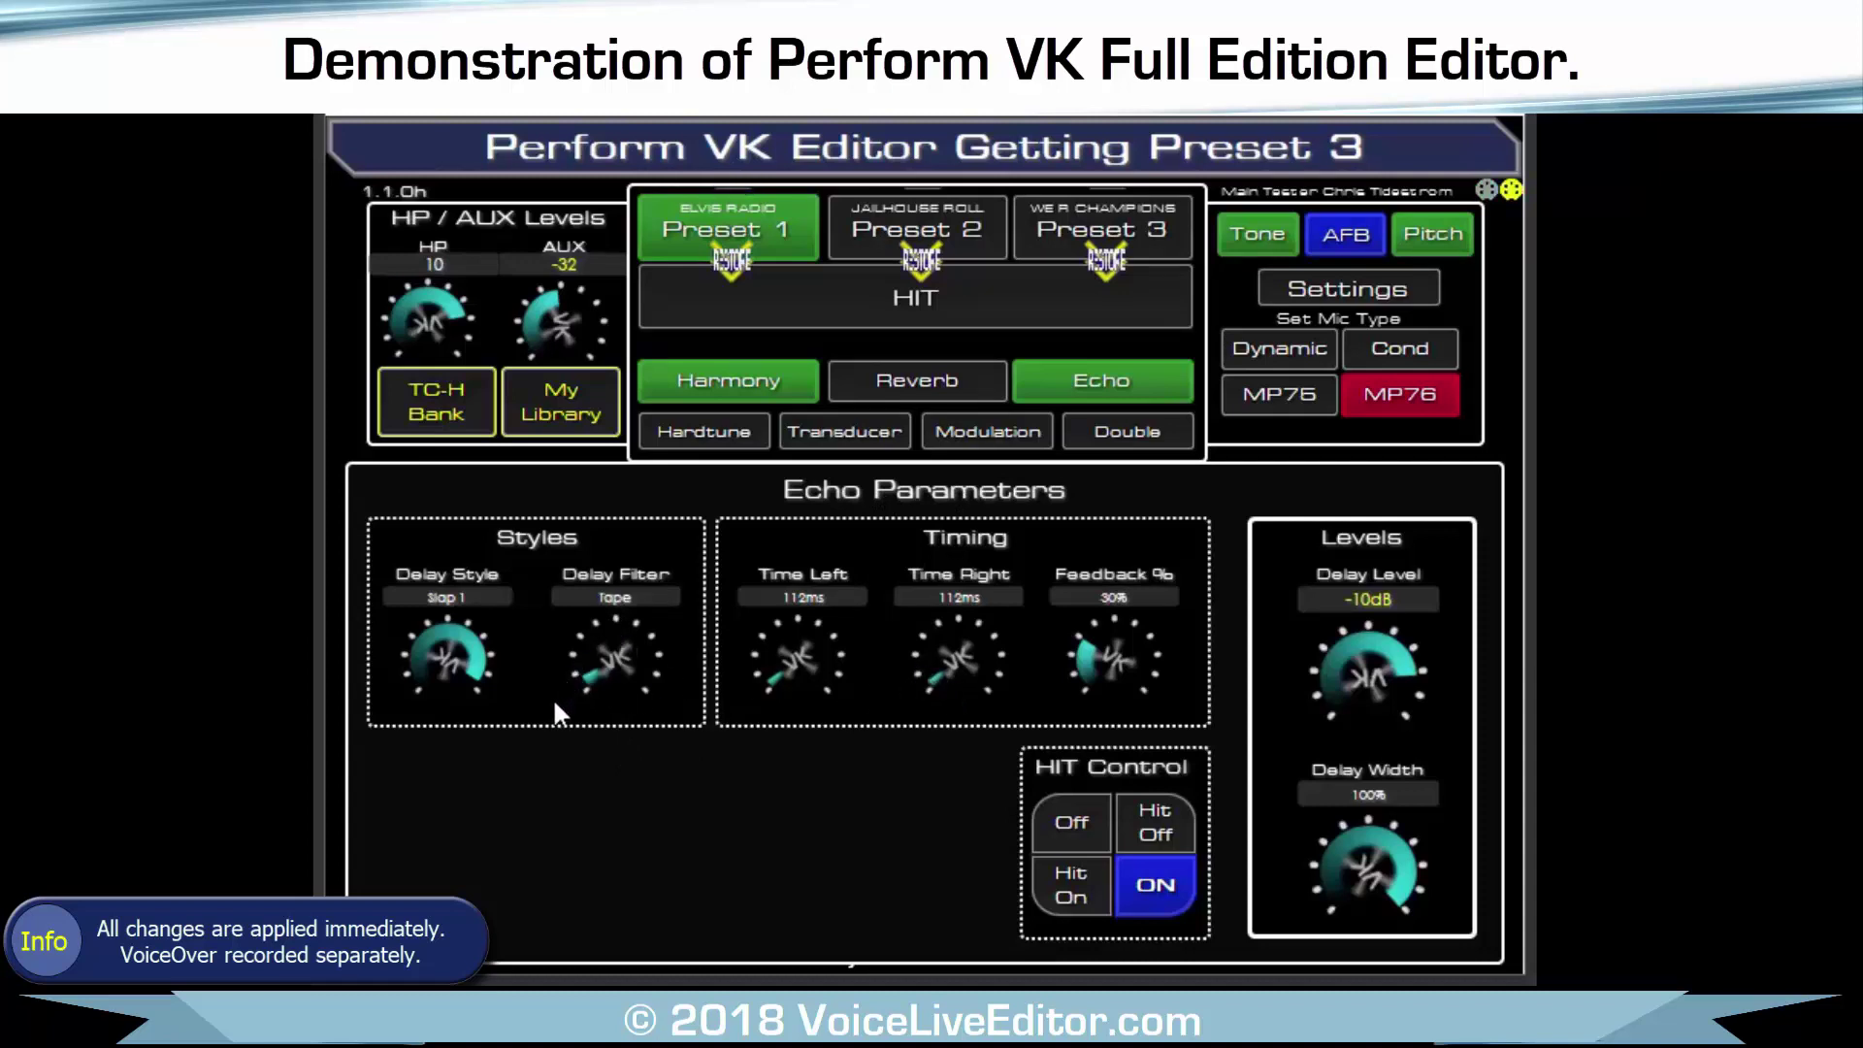
{"action": "scroll", "coordinate": [548, 677], "scroll_direction": "up", "scroll_amount": 1}
{"action": "scroll", "coordinate": [548, 637], "scroll_direction": "up", "scroll_amount": 1}
{"action": "left_click_drag", "start_coordinate": [551, 631], "coordinate": [524, 669]}
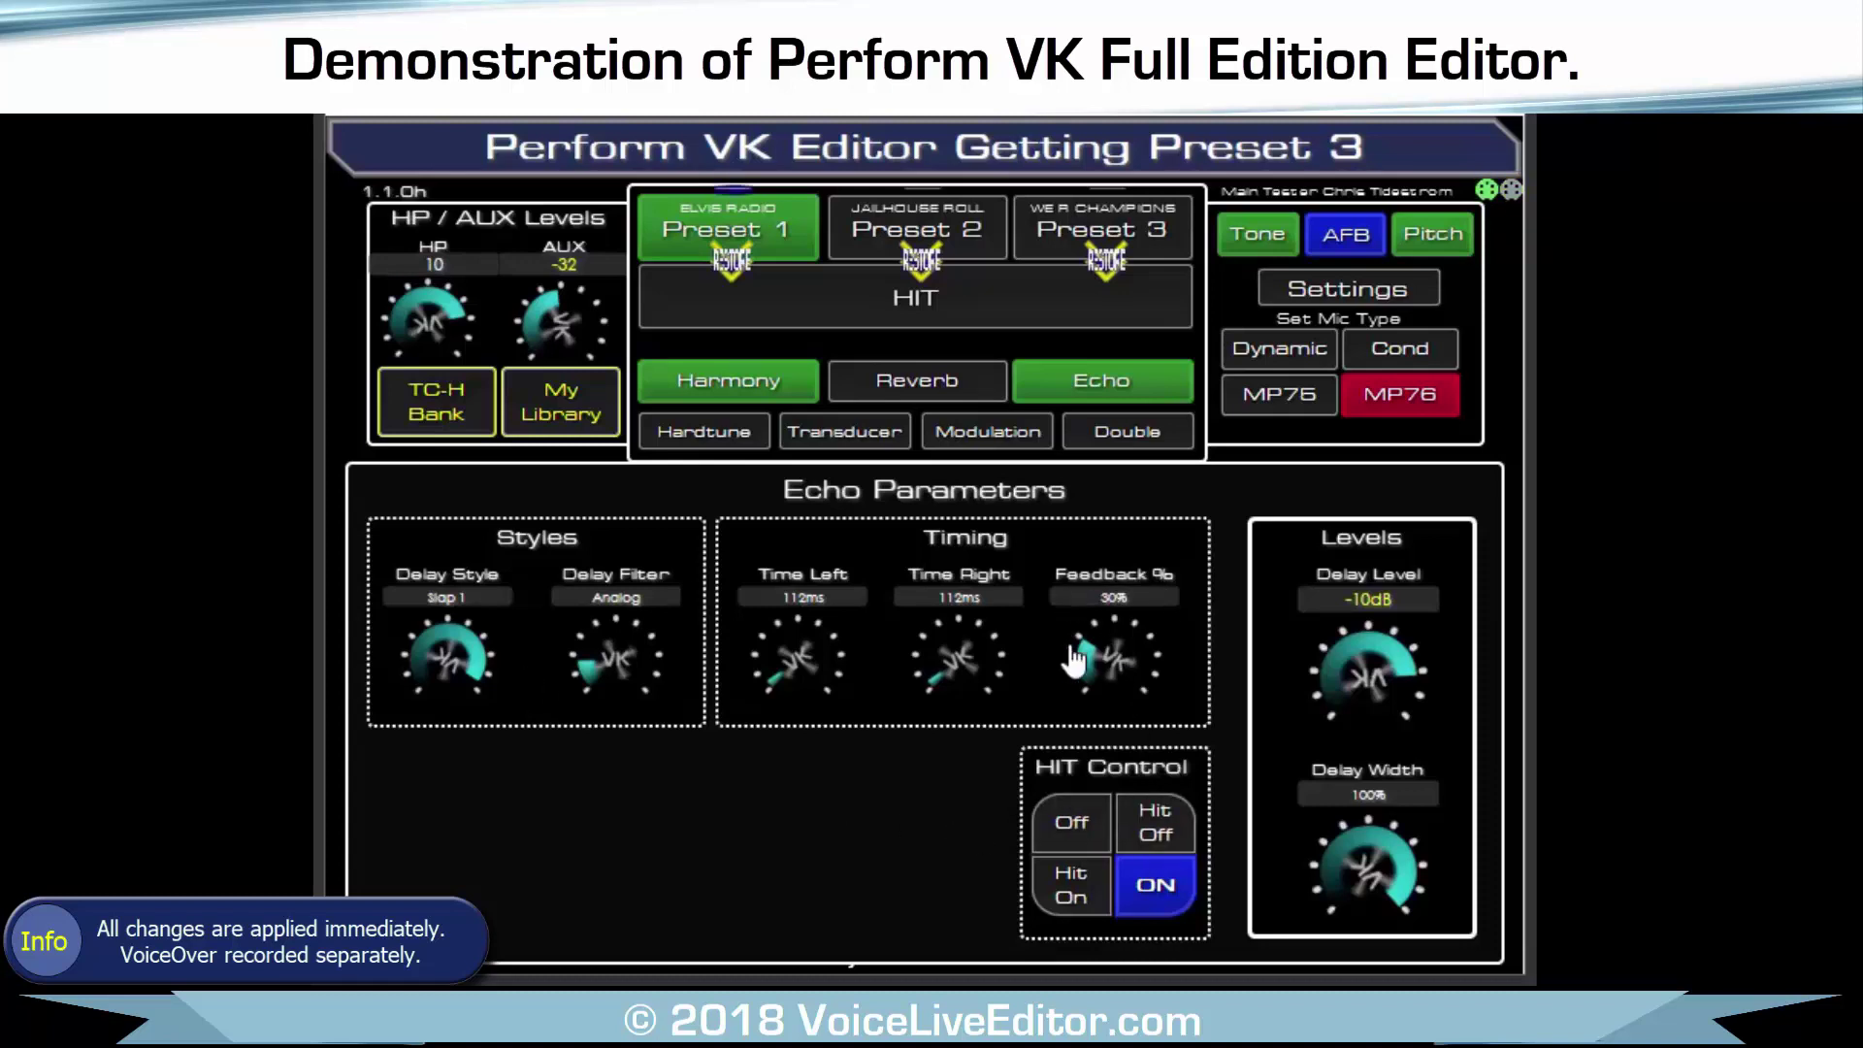
{"action": "left_click_drag", "start_coordinate": [1403, 691], "coordinate": [1403, 671]}
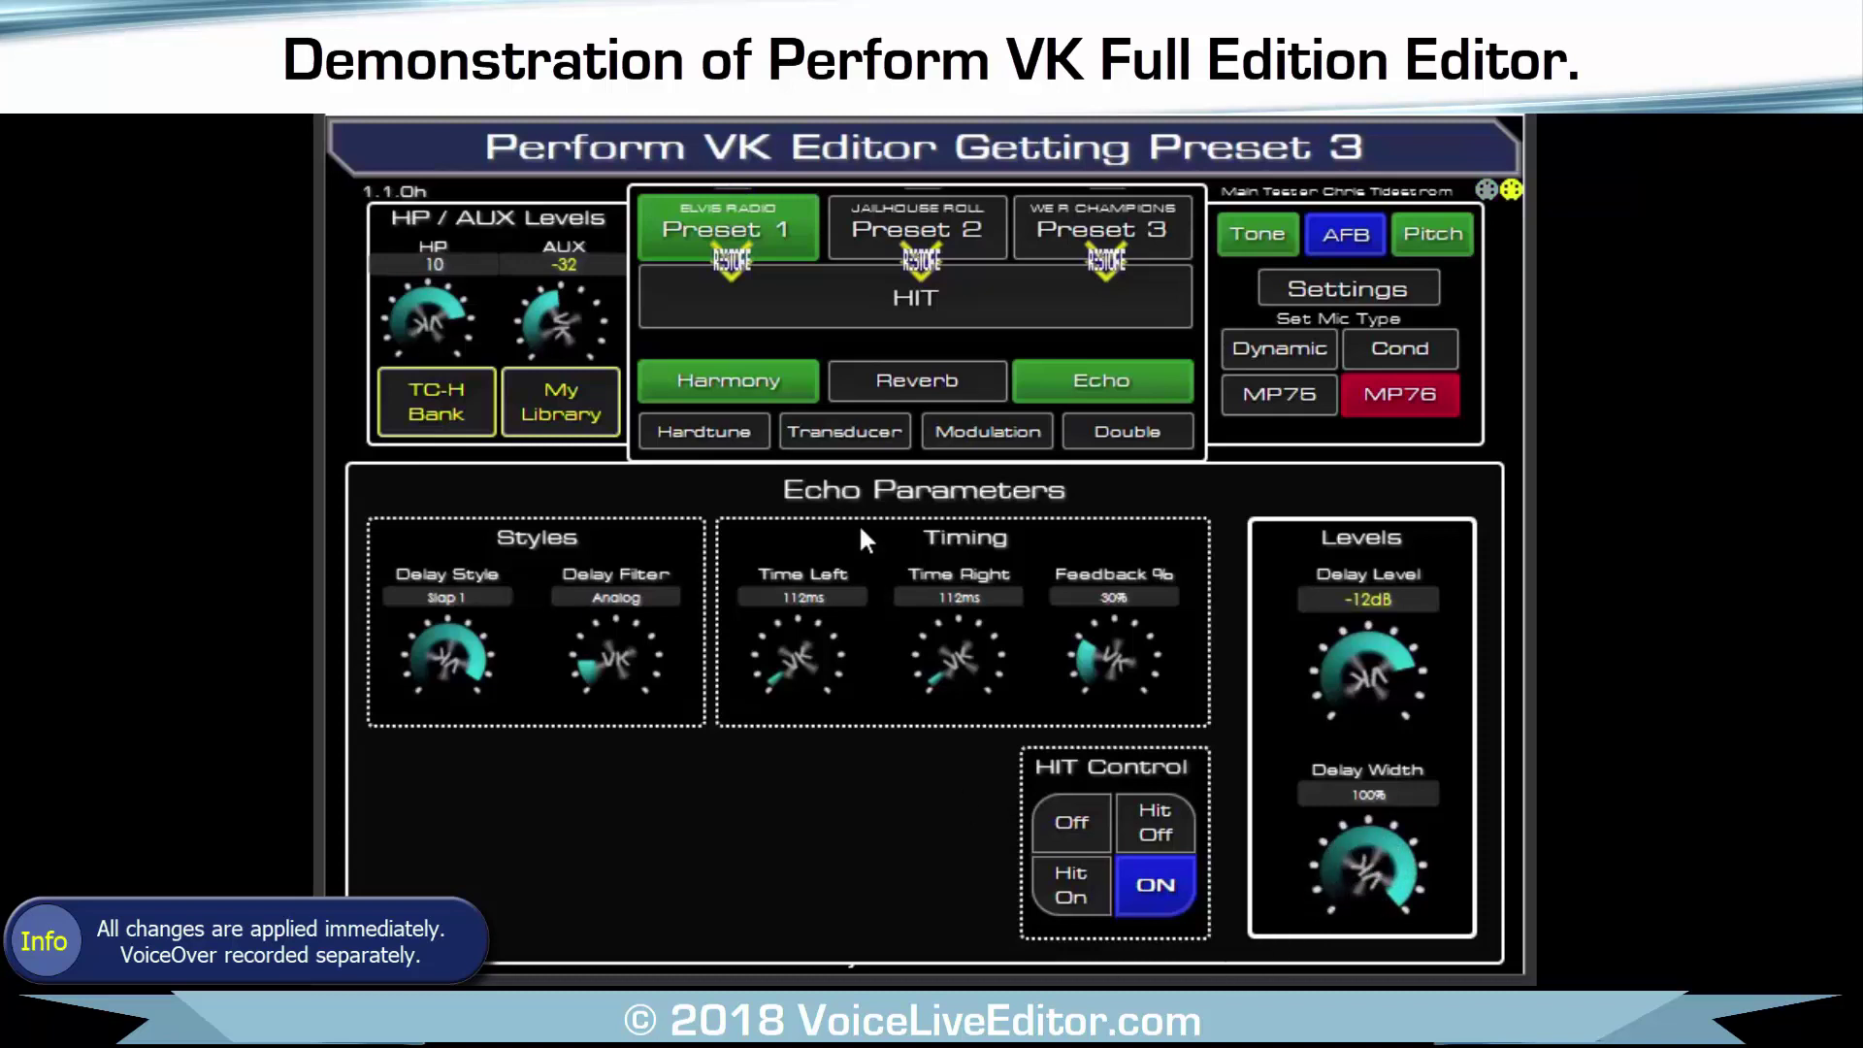
View the Hardtune, Transducer, Micro Modulation and Double panels, then engage HIT.
{"action": "left_click", "coordinate": [709, 437]}
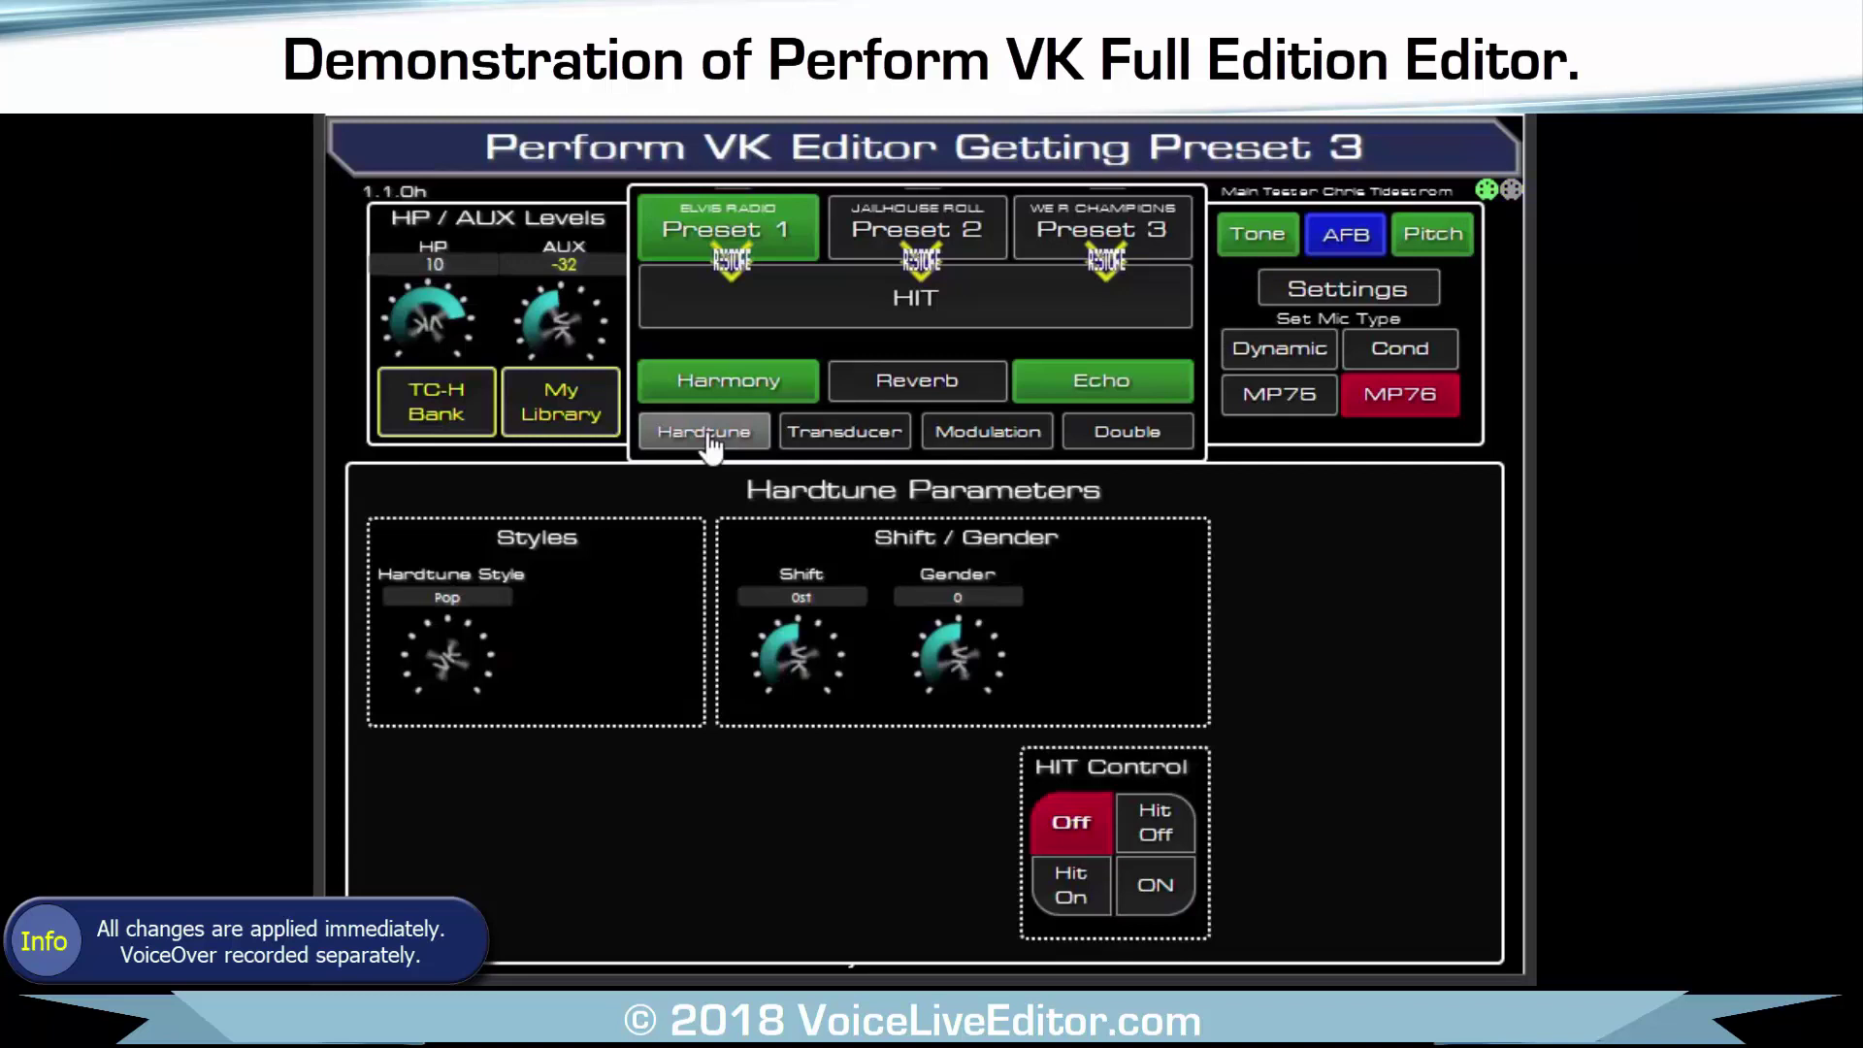
{"action": "left_click", "coordinate": [844, 435]}
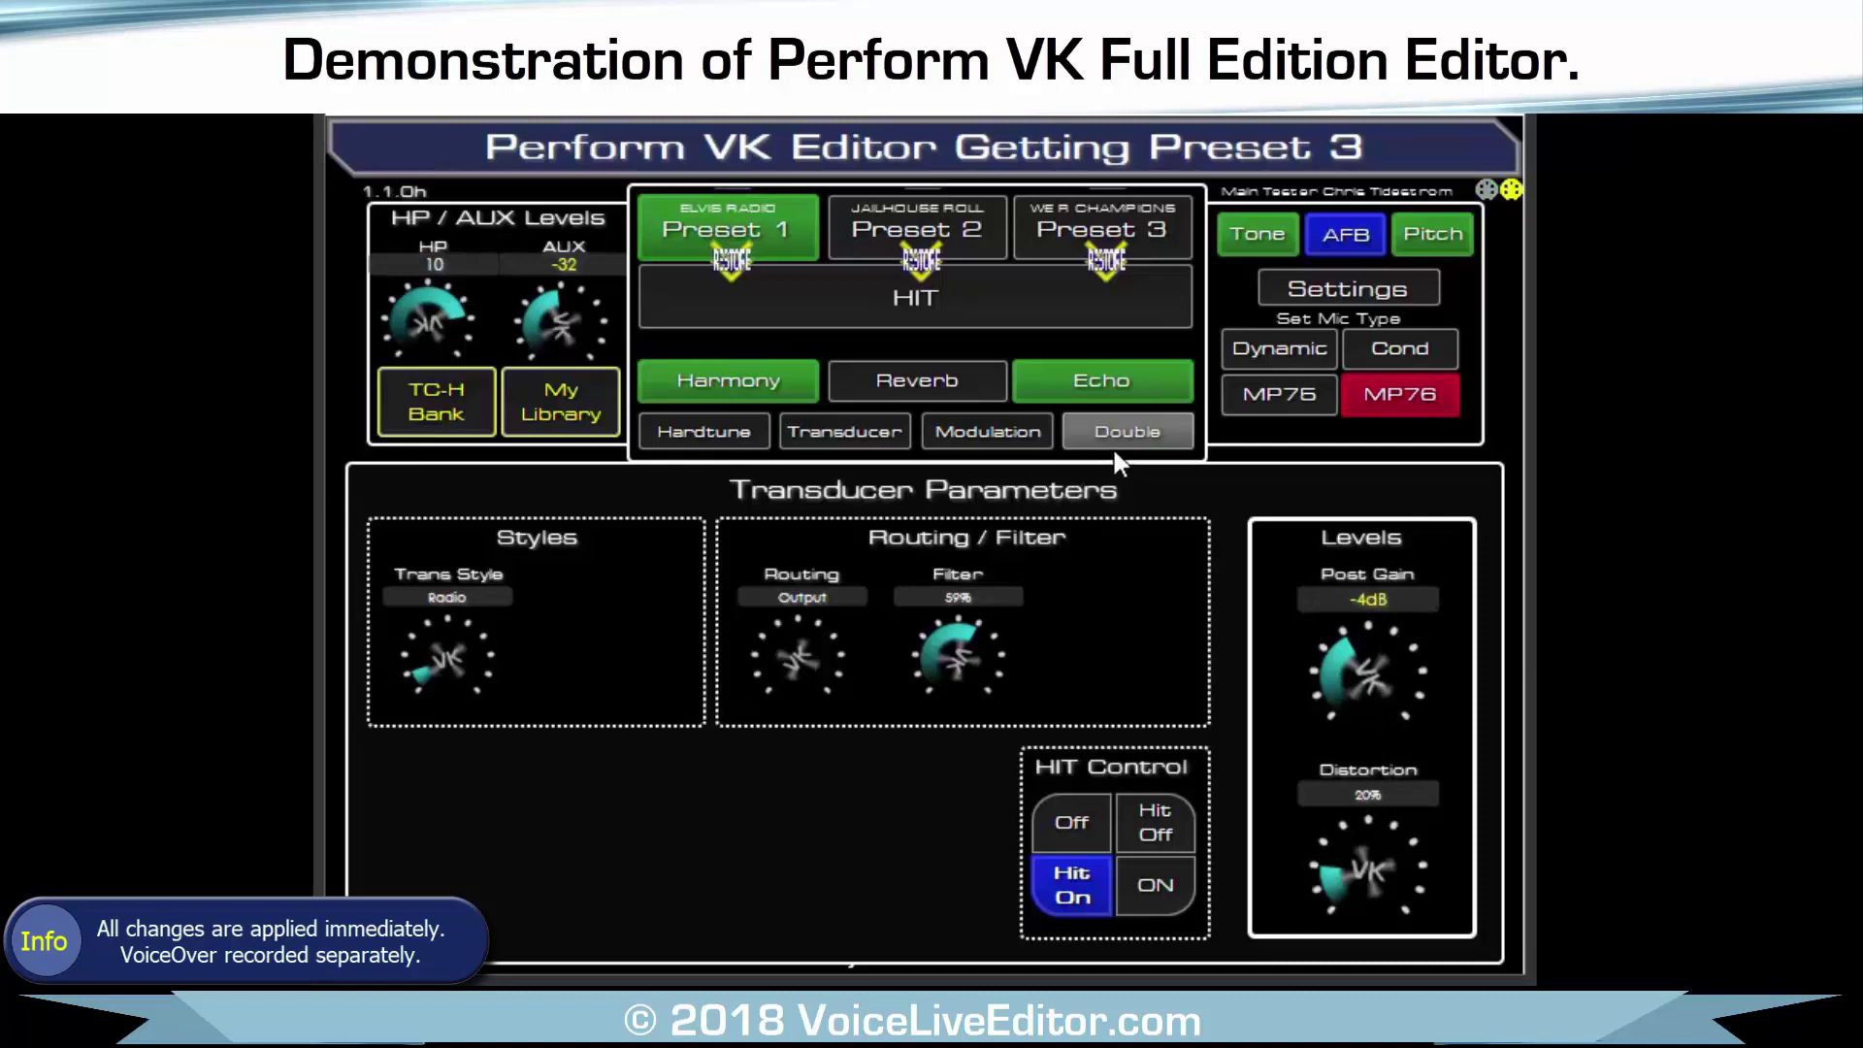
{"action": "left_click", "coordinate": [987, 434]}
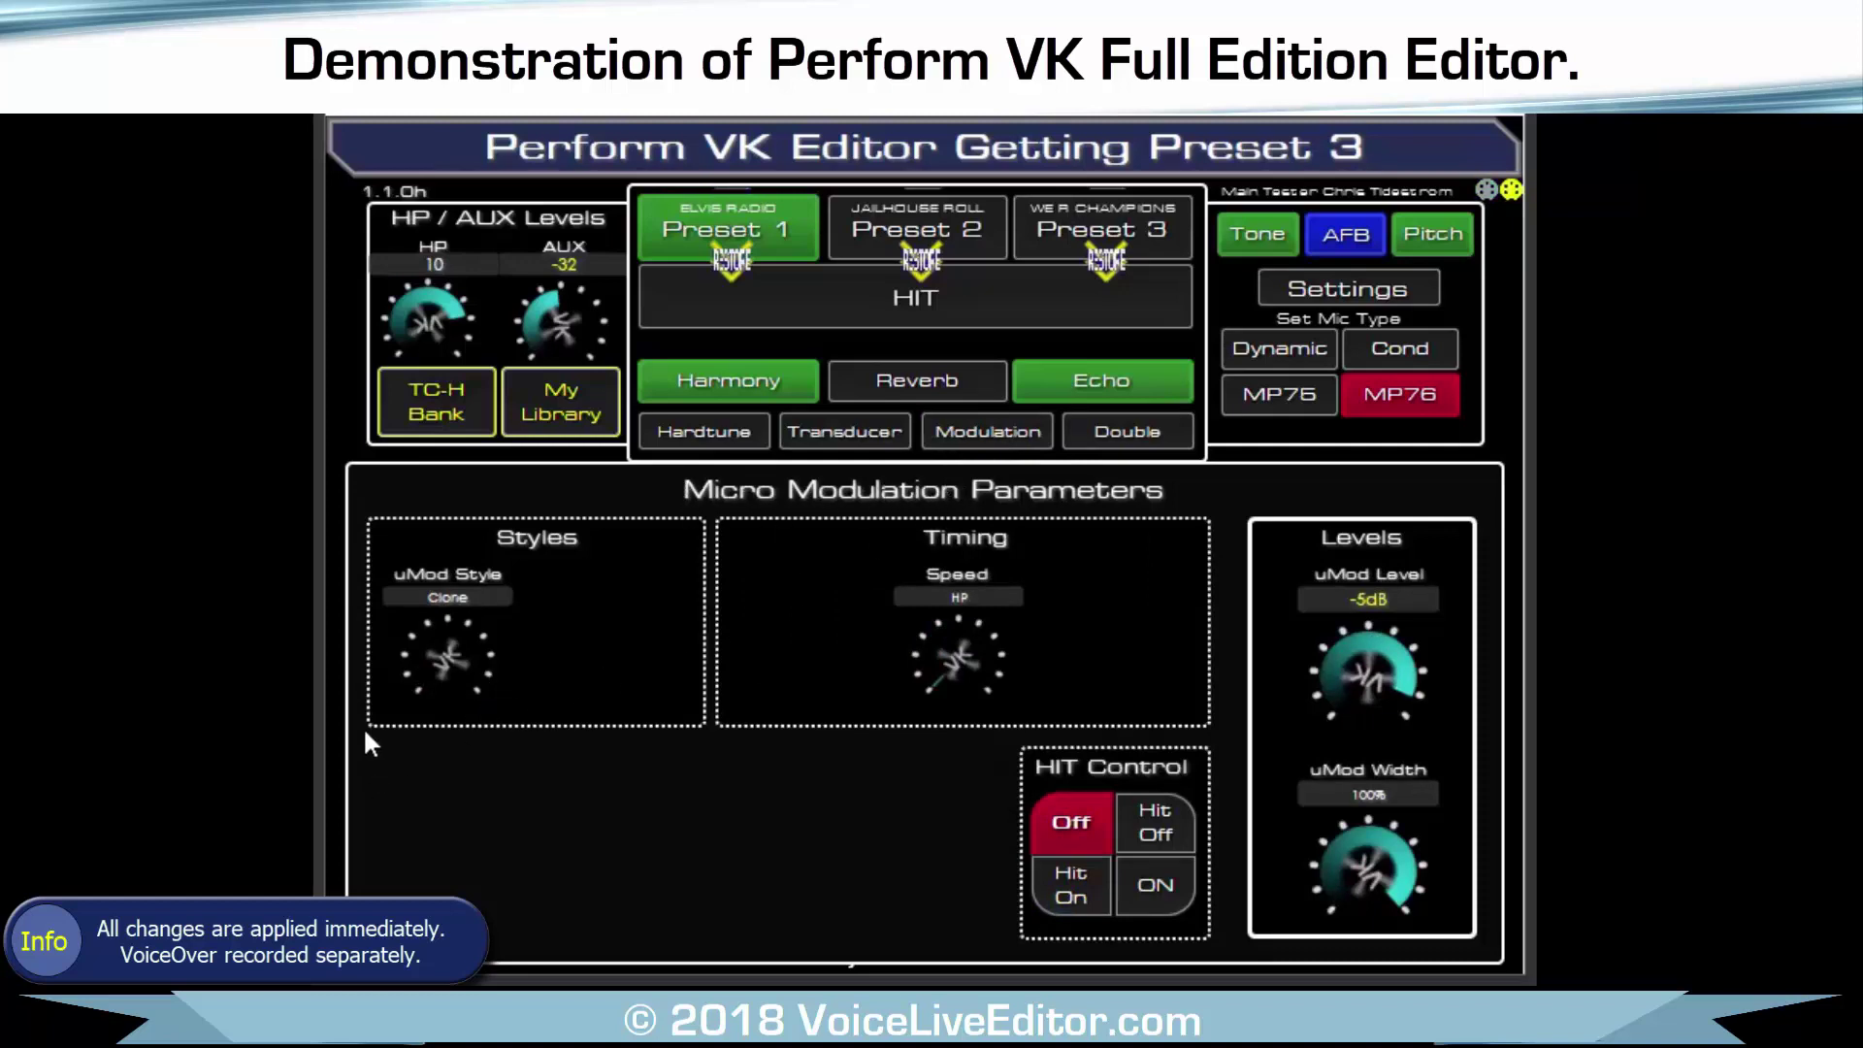
{"action": "left_click", "coordinate": [1128, 433]}
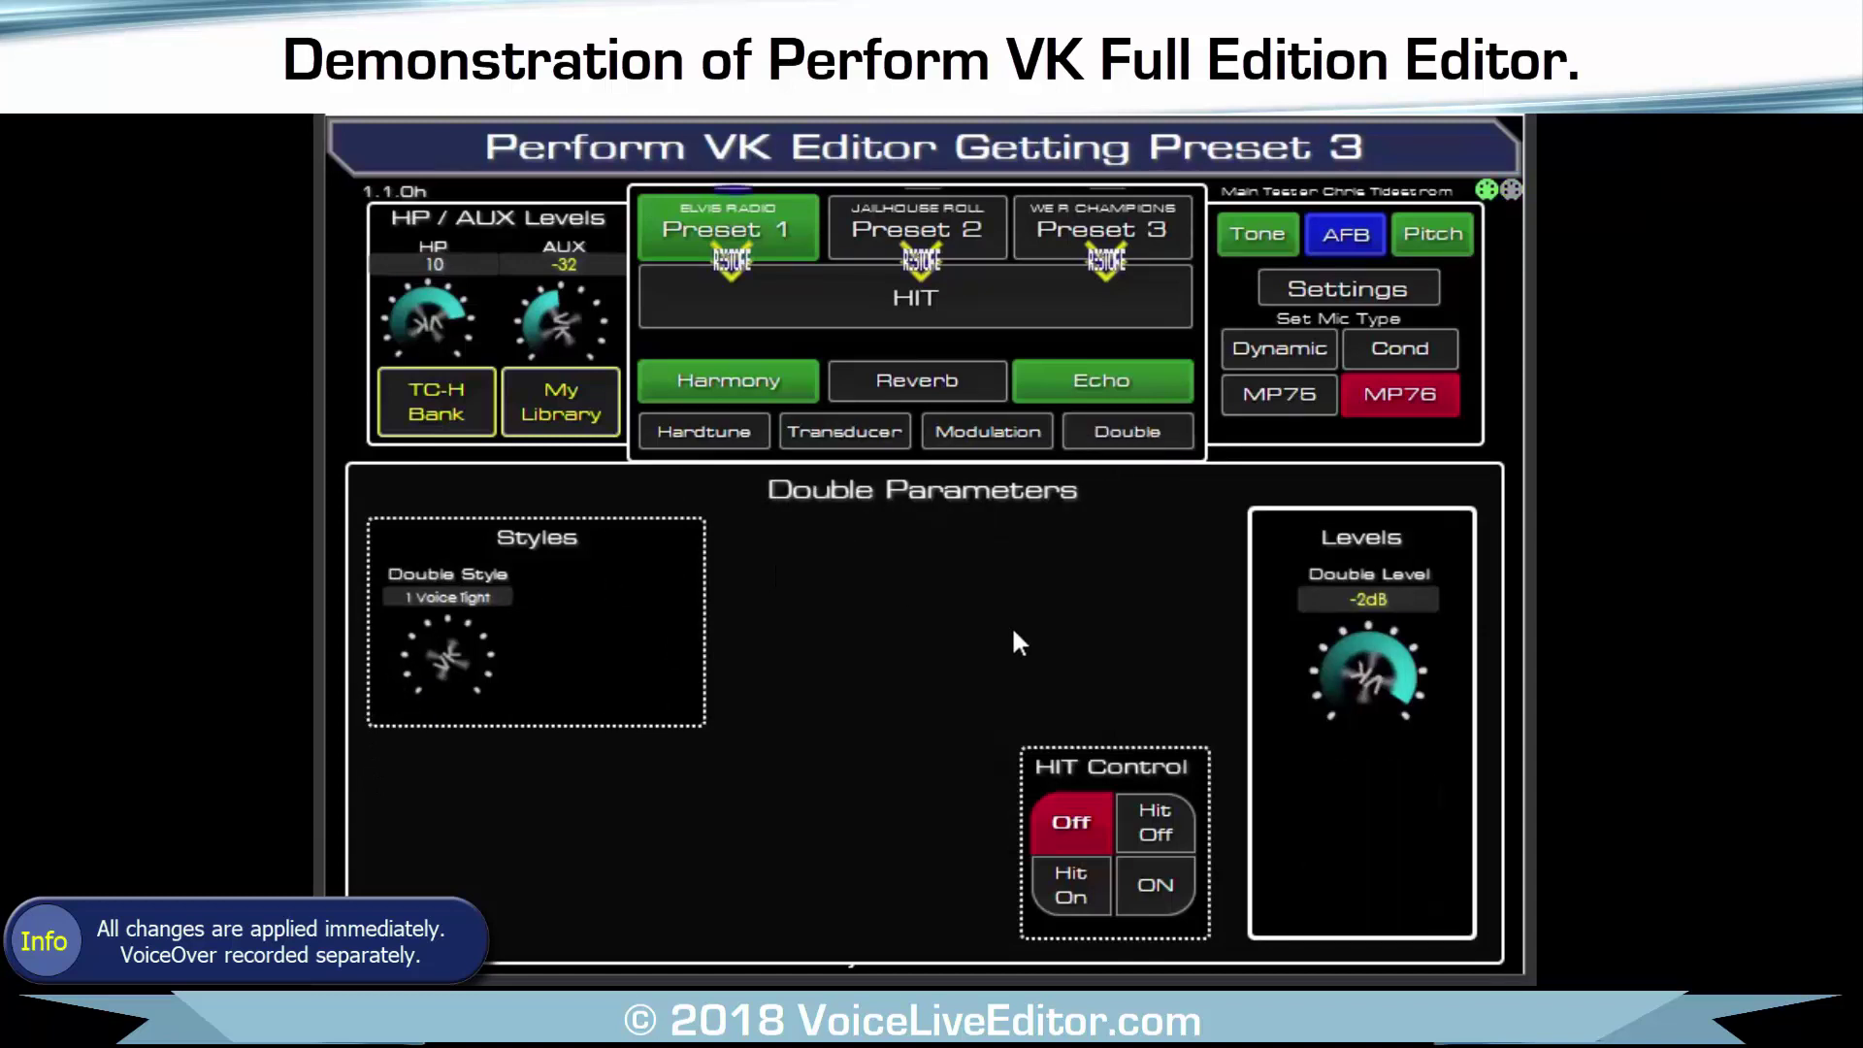
{"action": "left_click", "coordinate": [954, 315]}
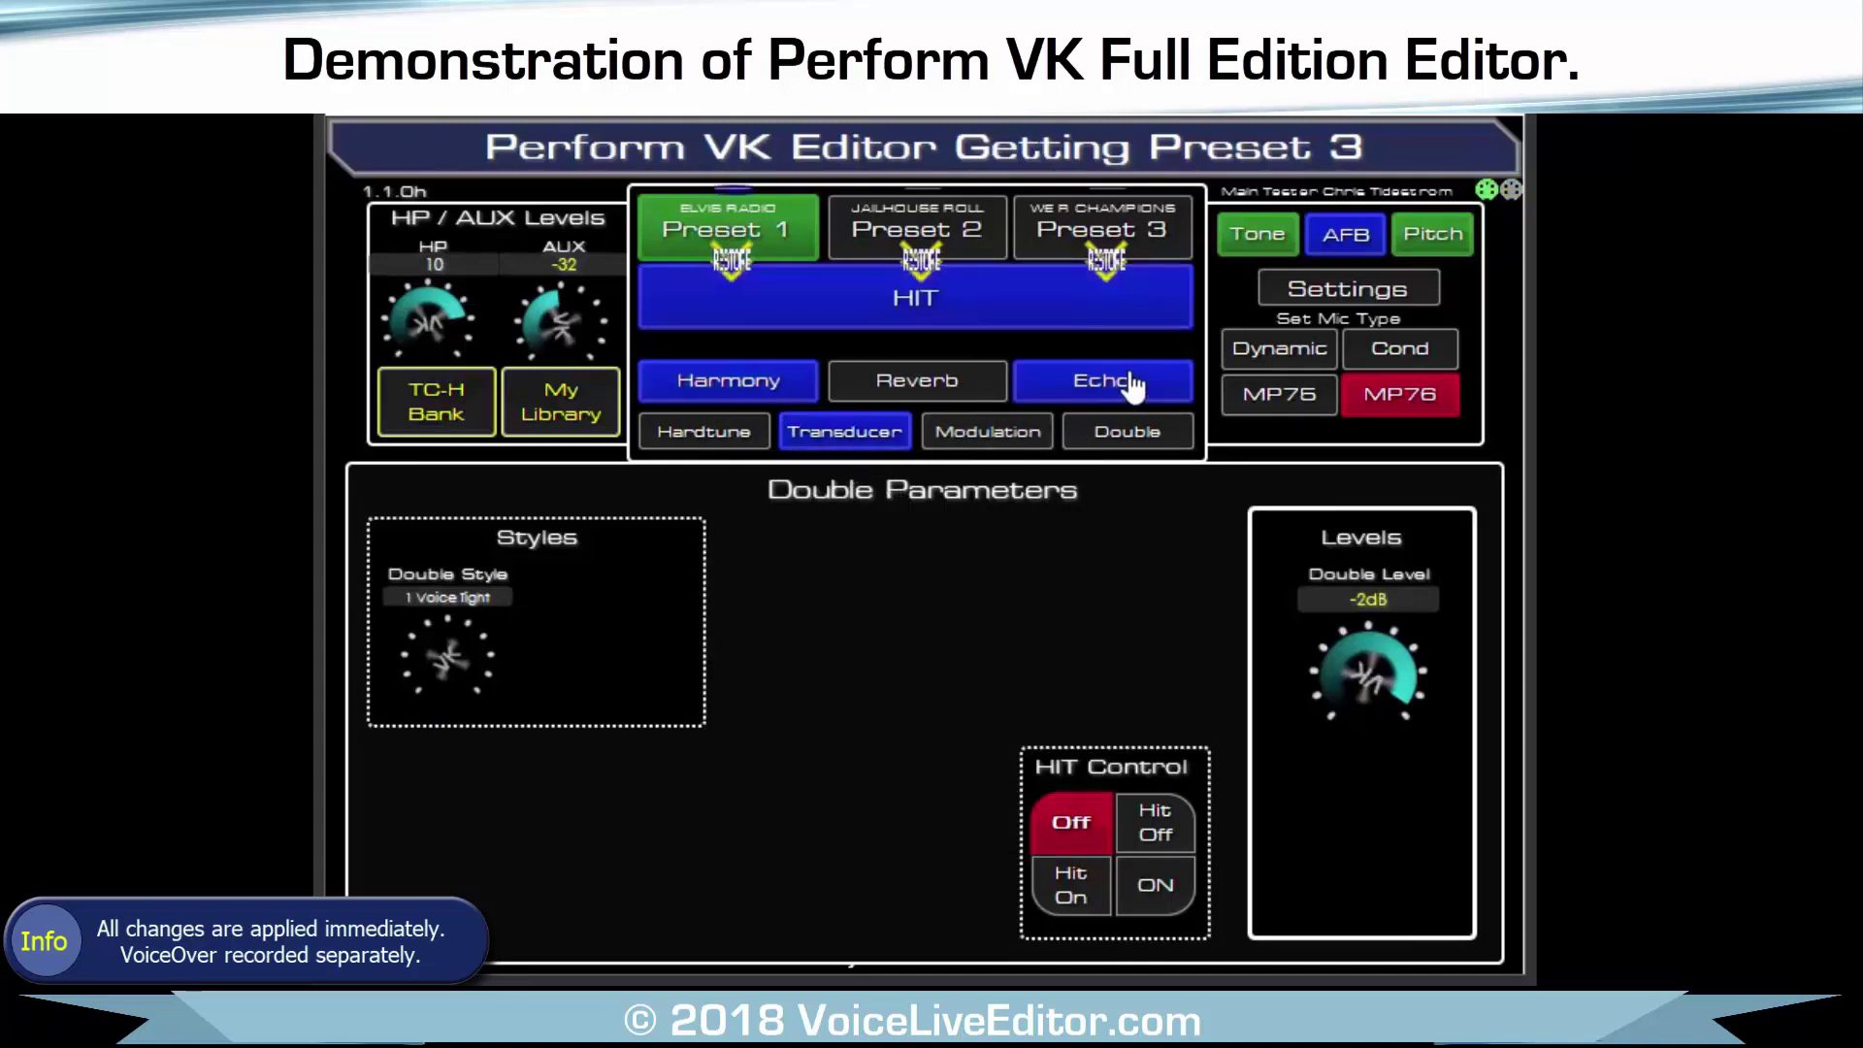
{"action": "left_click", "coordinate": [1042, 309]}
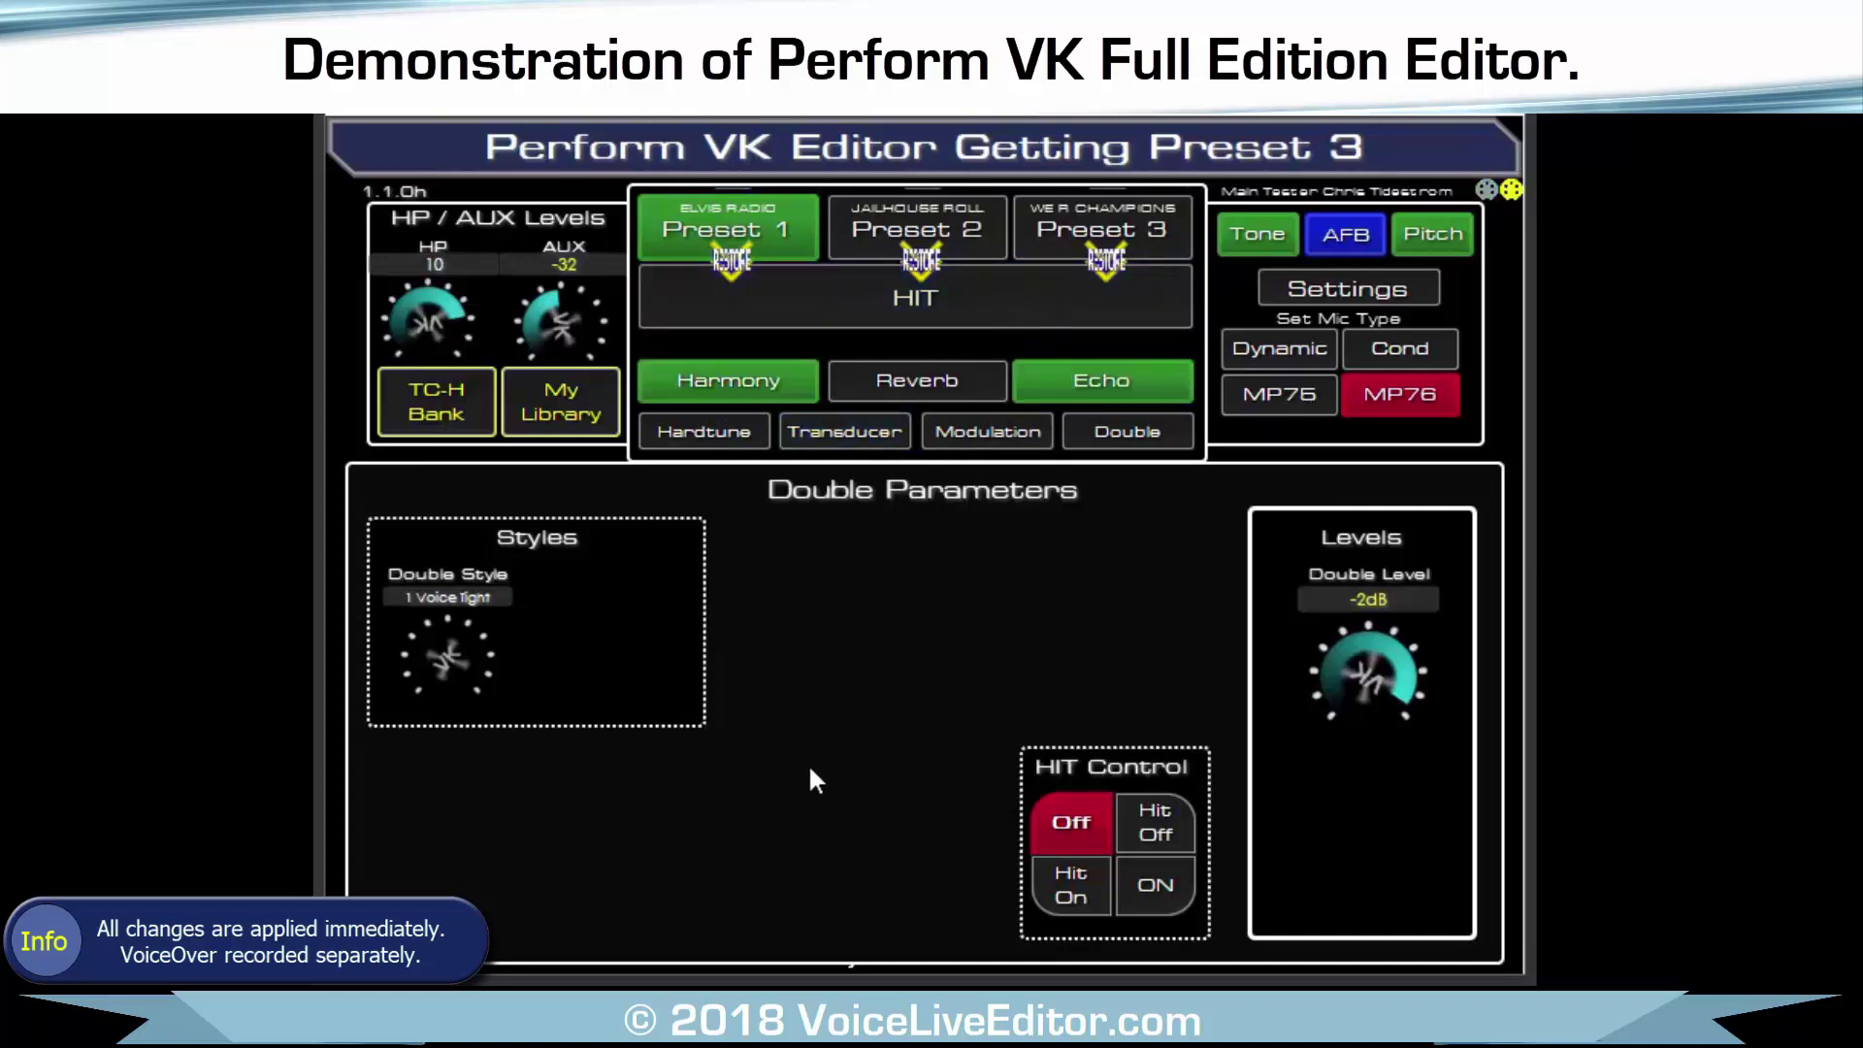
{"action": "left_click", "coordinate": [1044, 320]}
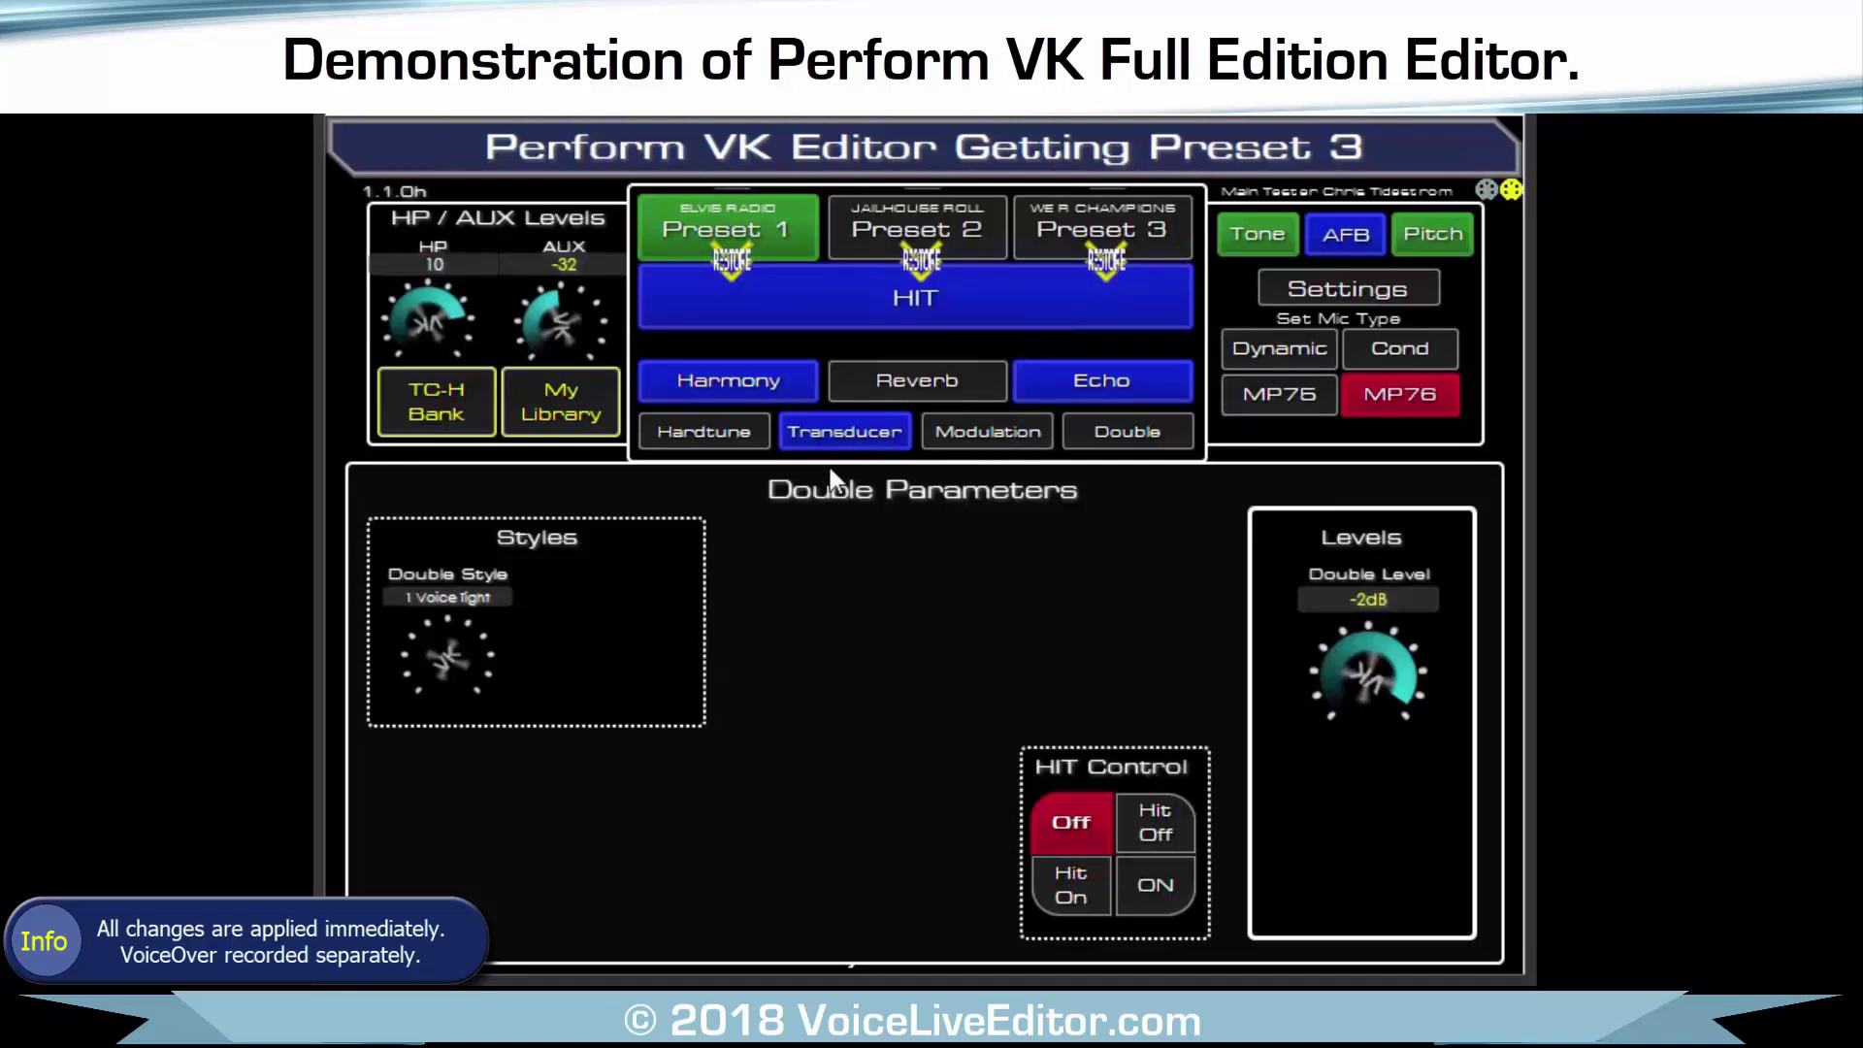
Load Queen's 'Another One Bites the Dust' TC-H bank preset into Preset 1 as BITE THE QUEEN.
{"action": "left_click", "coordinate": [419, 412]}
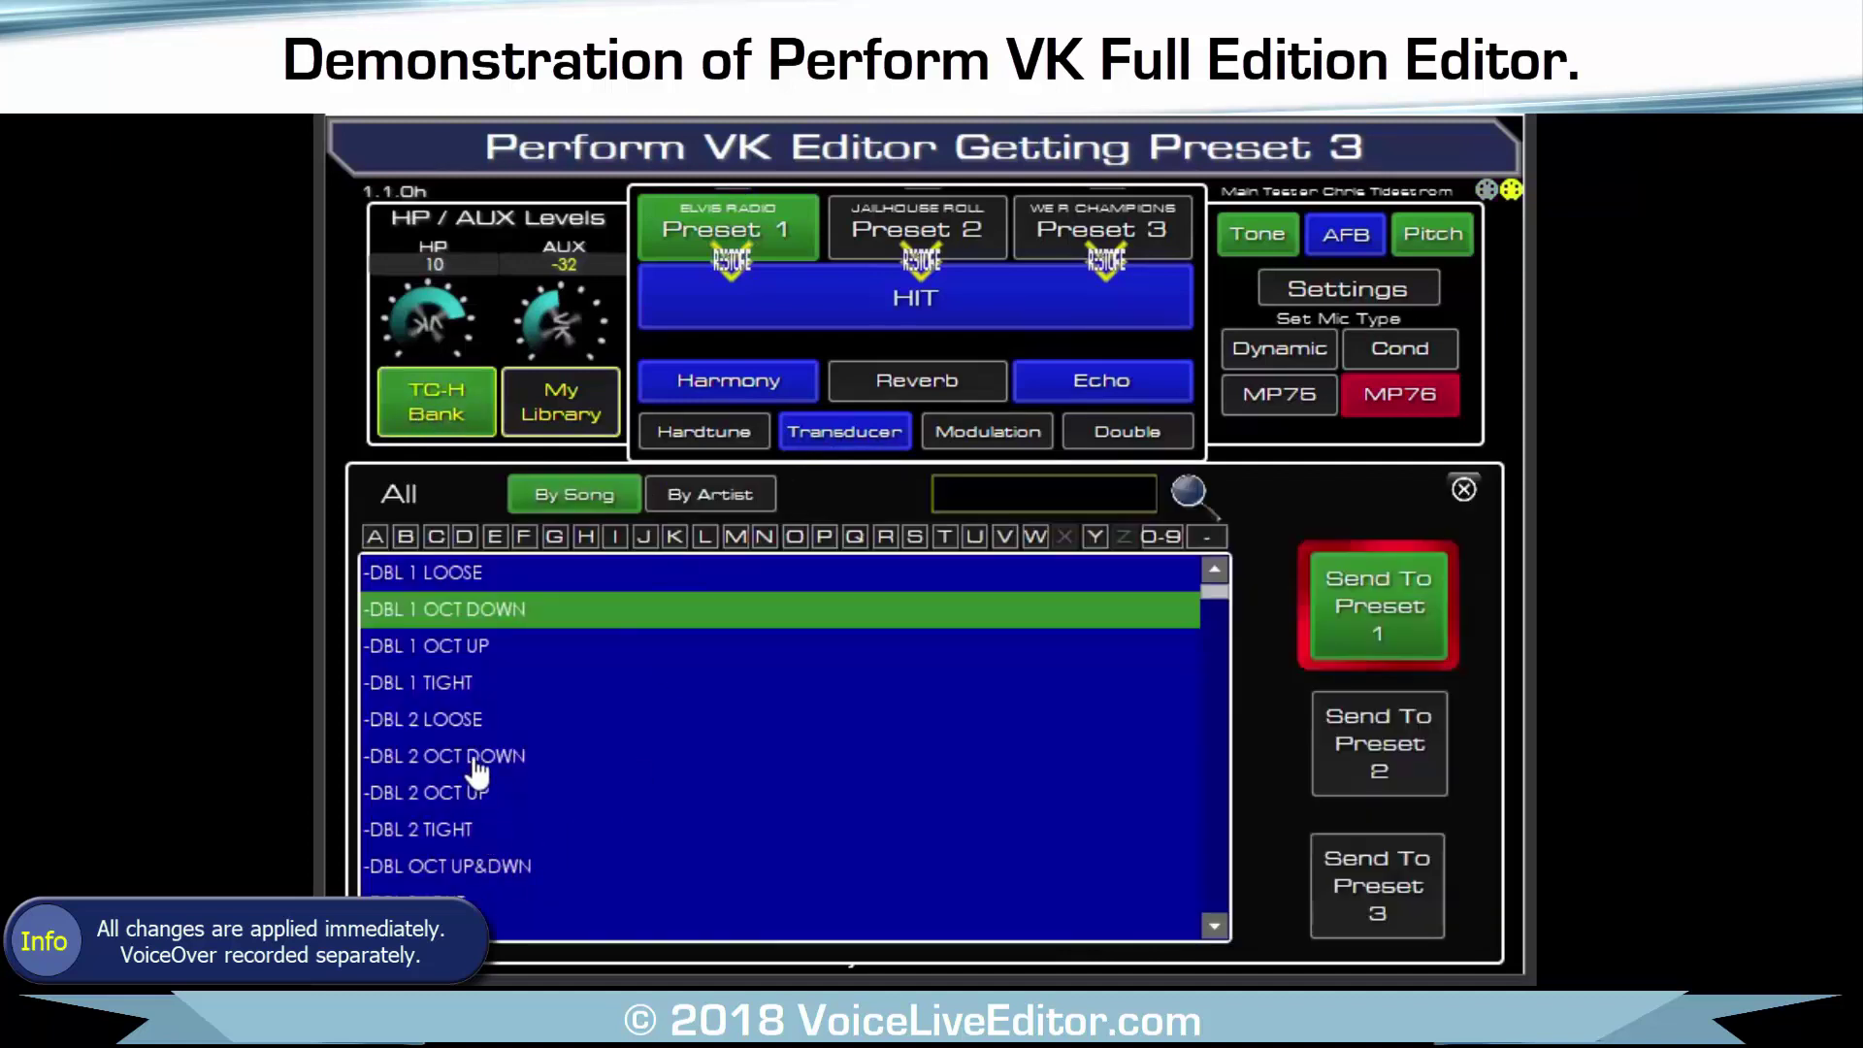
{"action": "scroll", "coordinate": [475, 767], "scroll_direction": "down", "scroll_amount": 3}
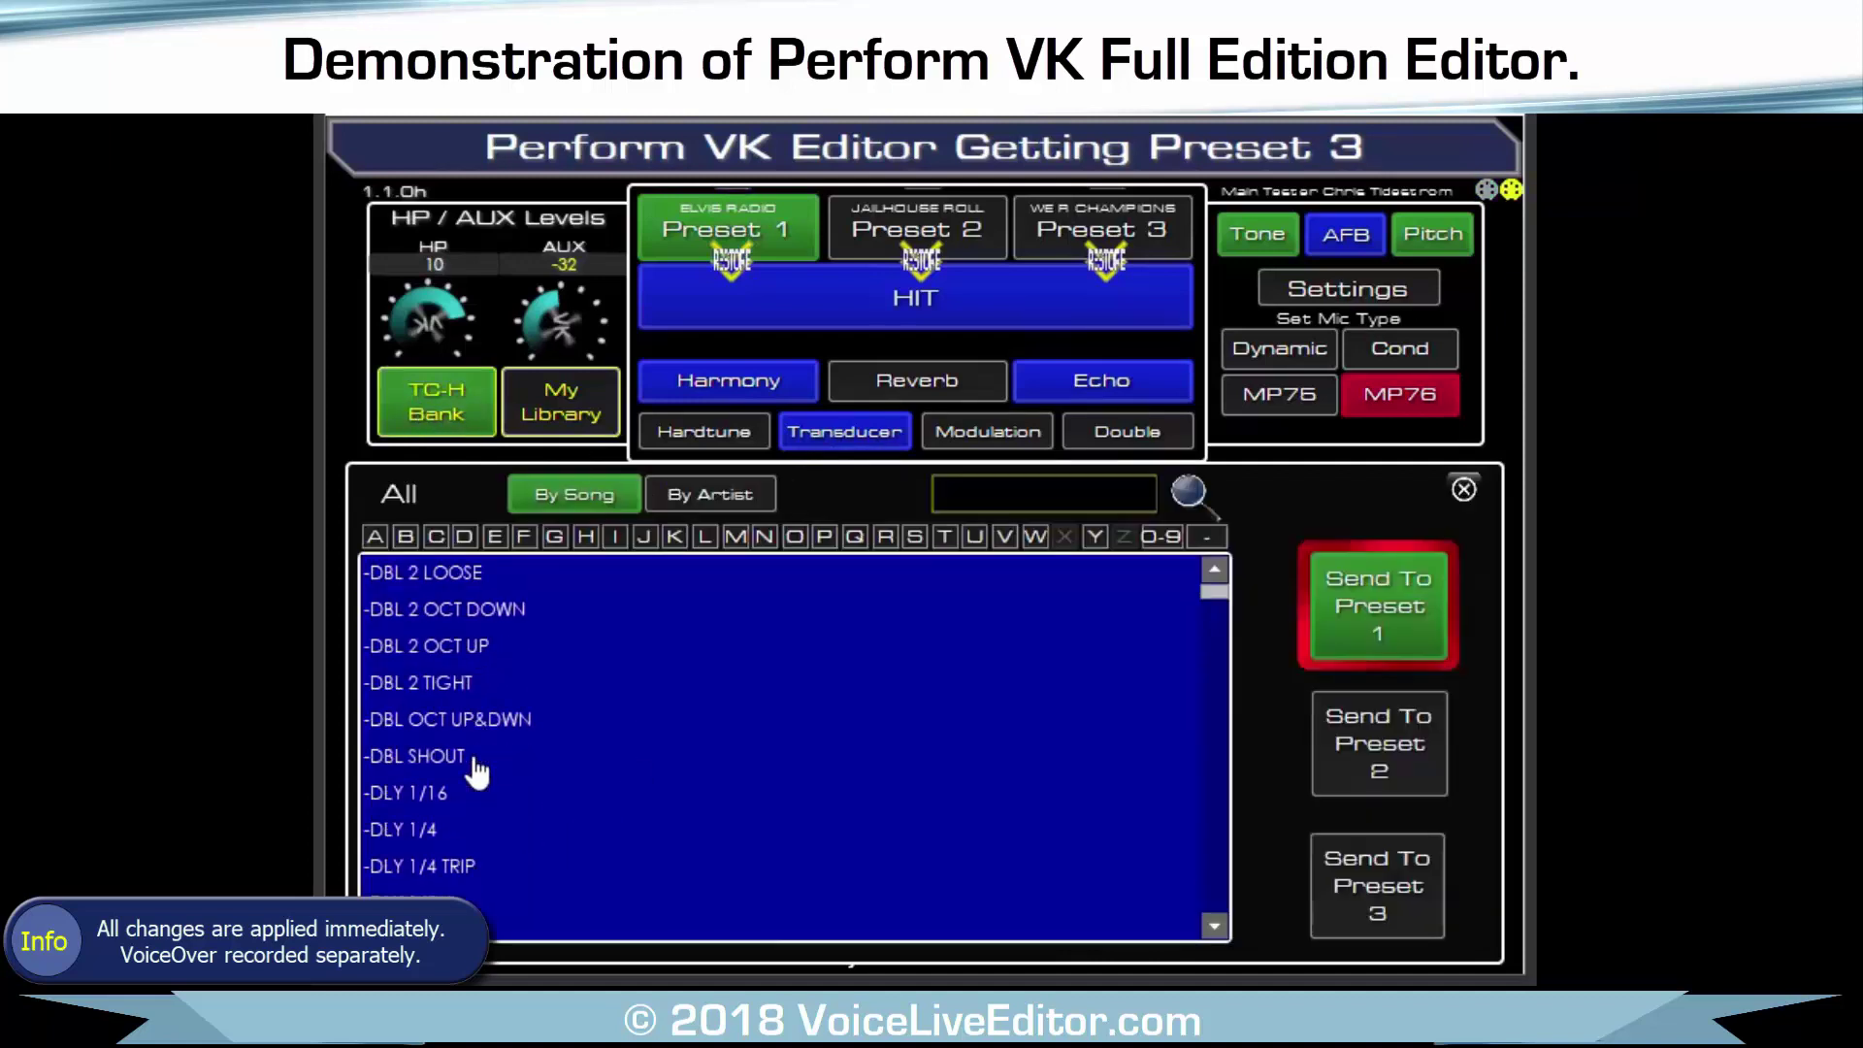
{"action": "left_click", "coordinate": [744, 506]}
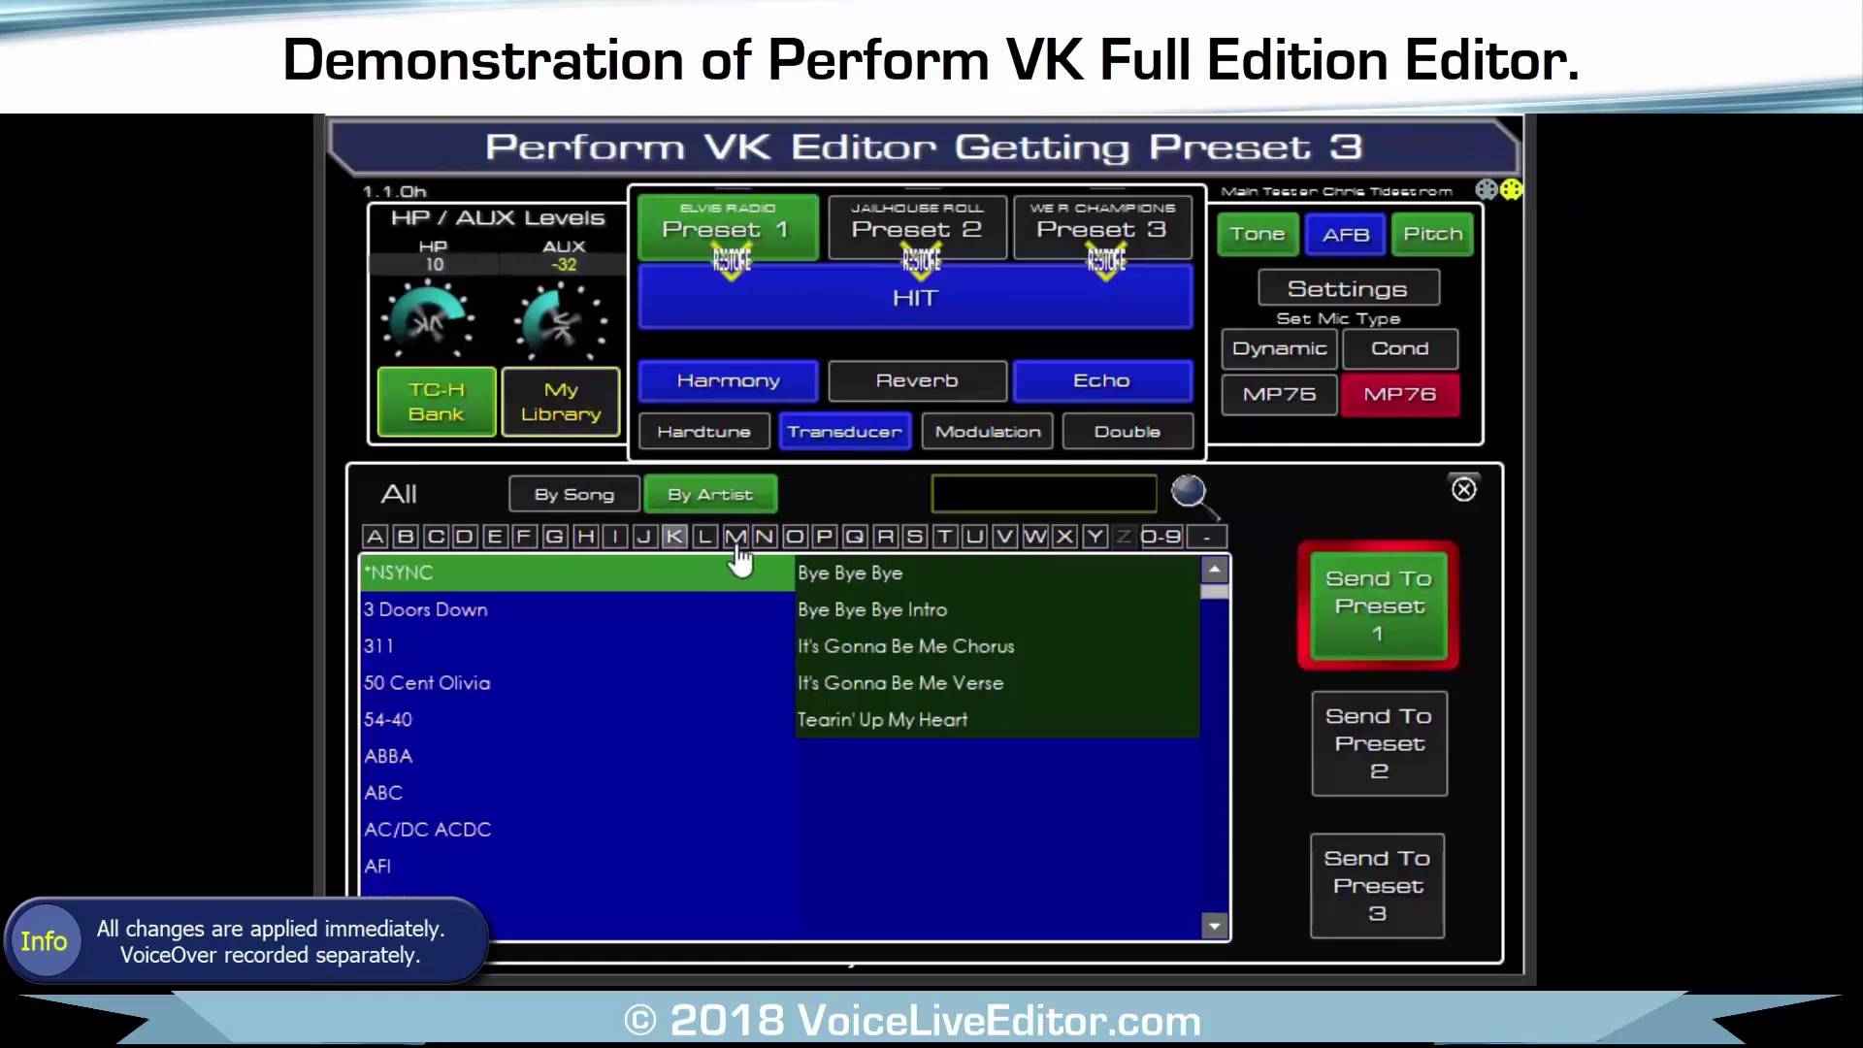
{"action": "left_click", "coordinate": [853, 536]}
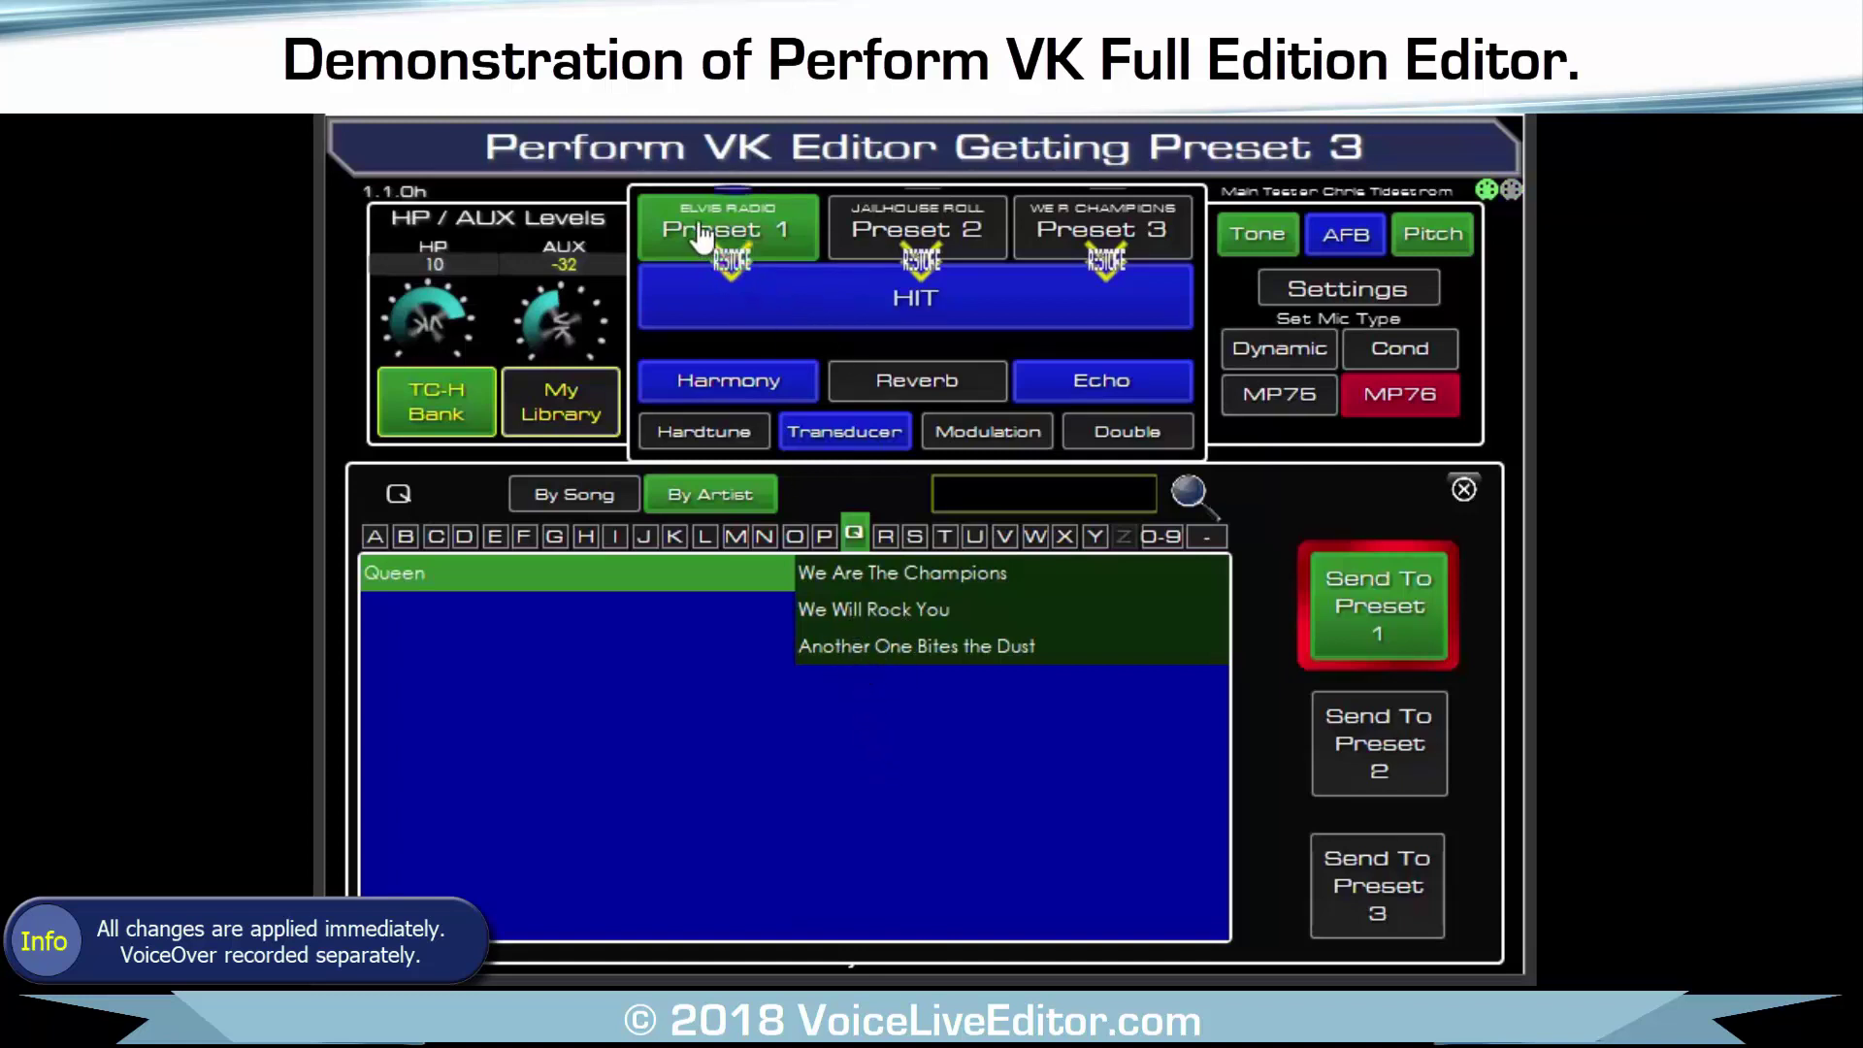
{"action": "left_click", "coordinate": [876, 648]}
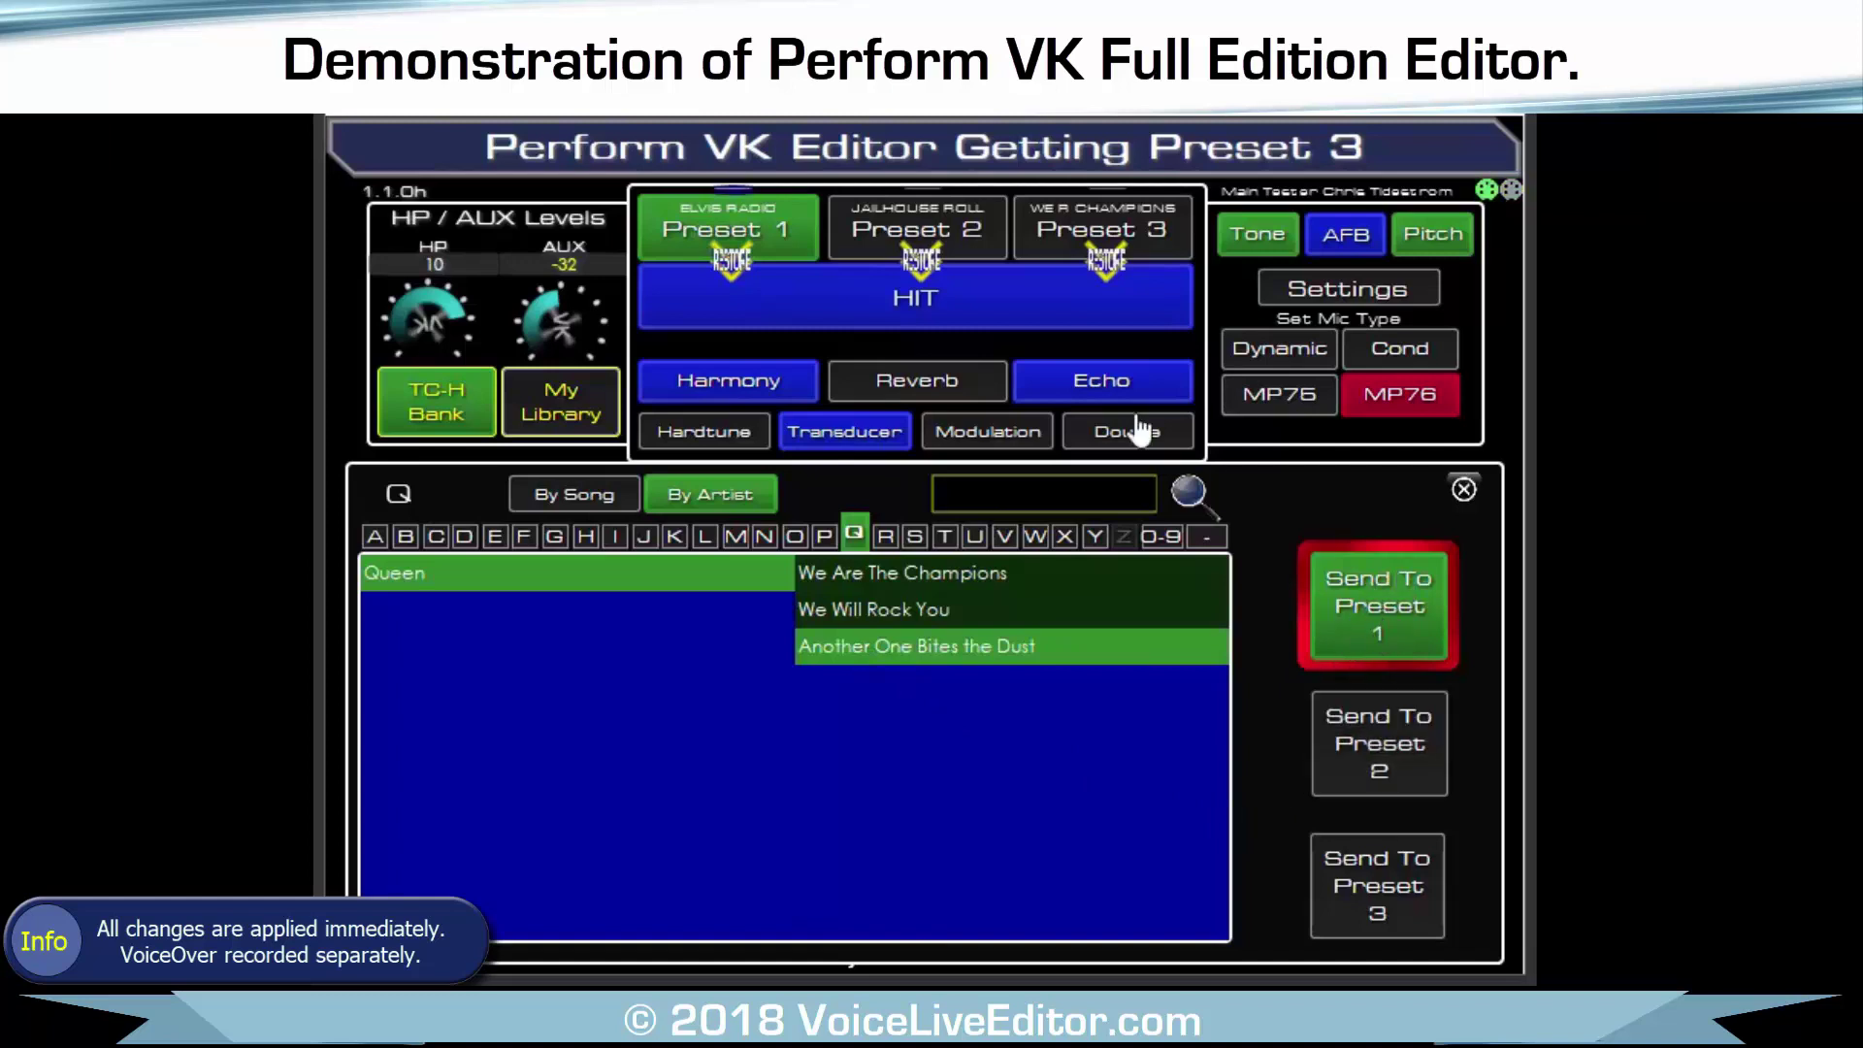
{"action": "left_click", "coordinate": [1370, 618]}
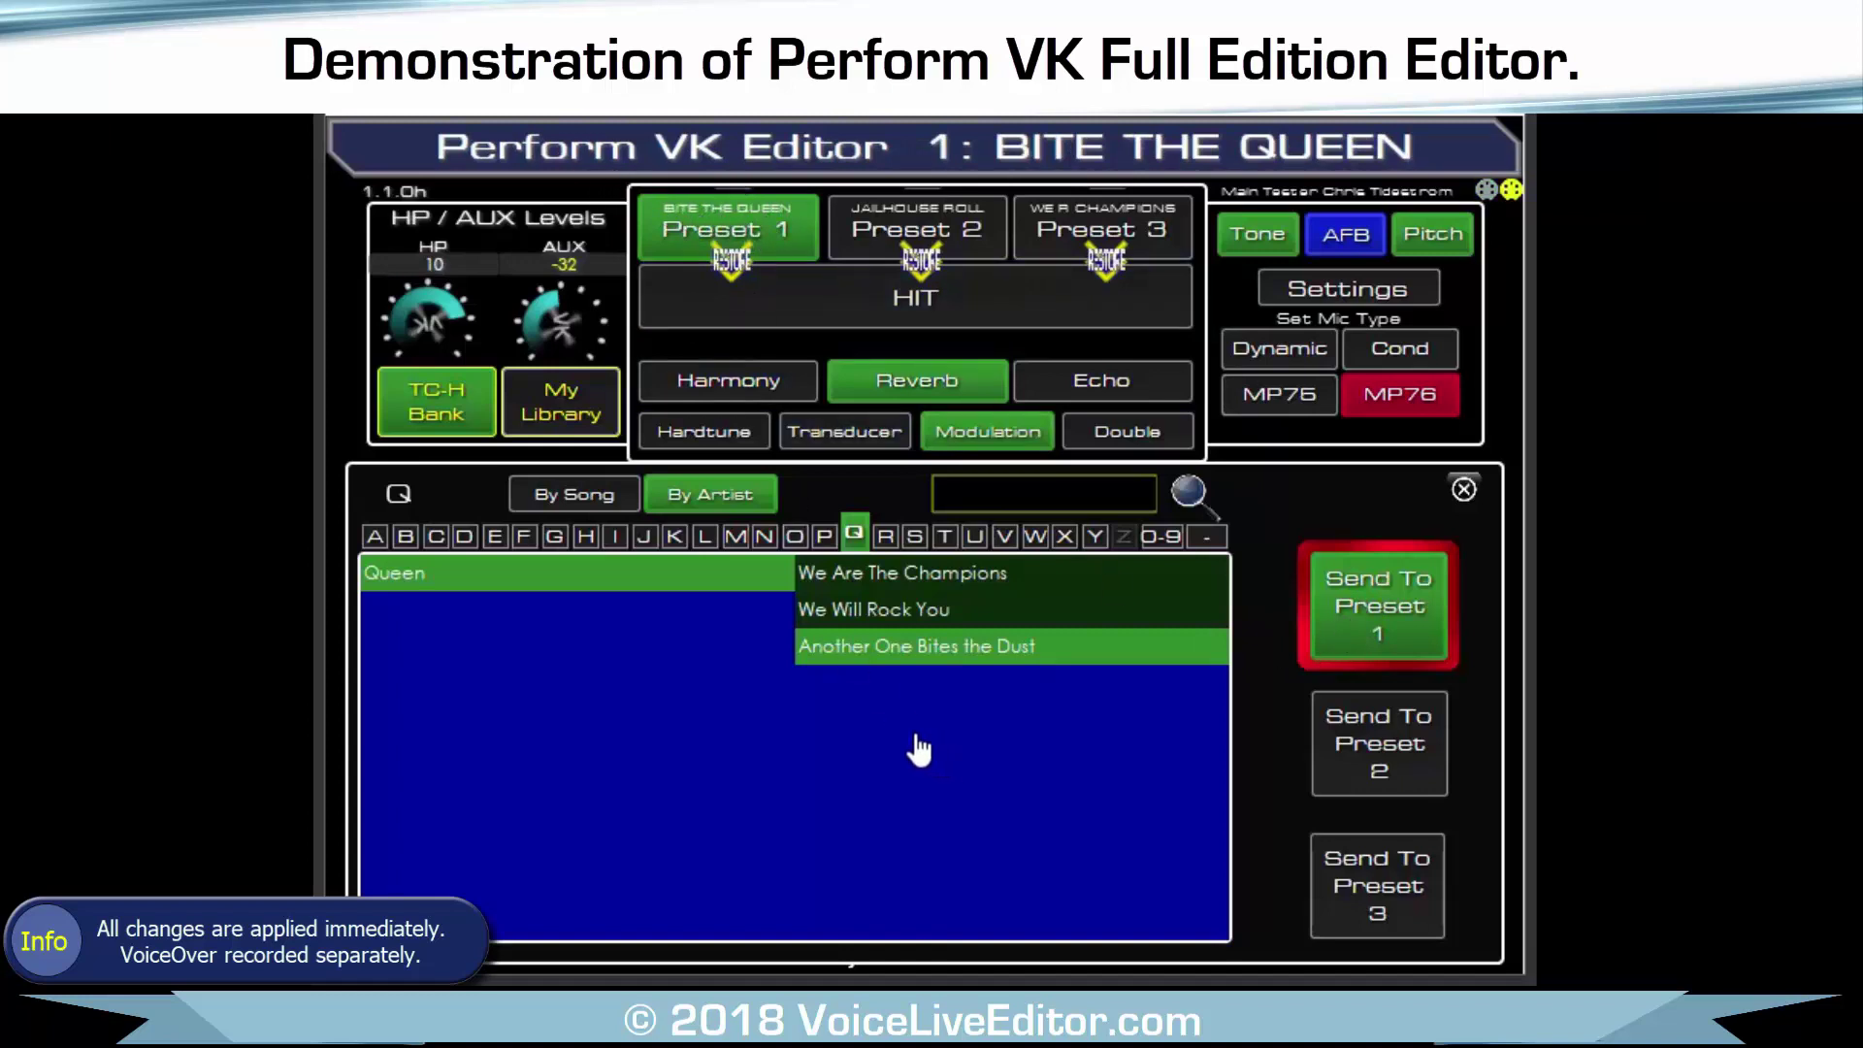
{"action": "left_click", "coordinate": [854, 534]}
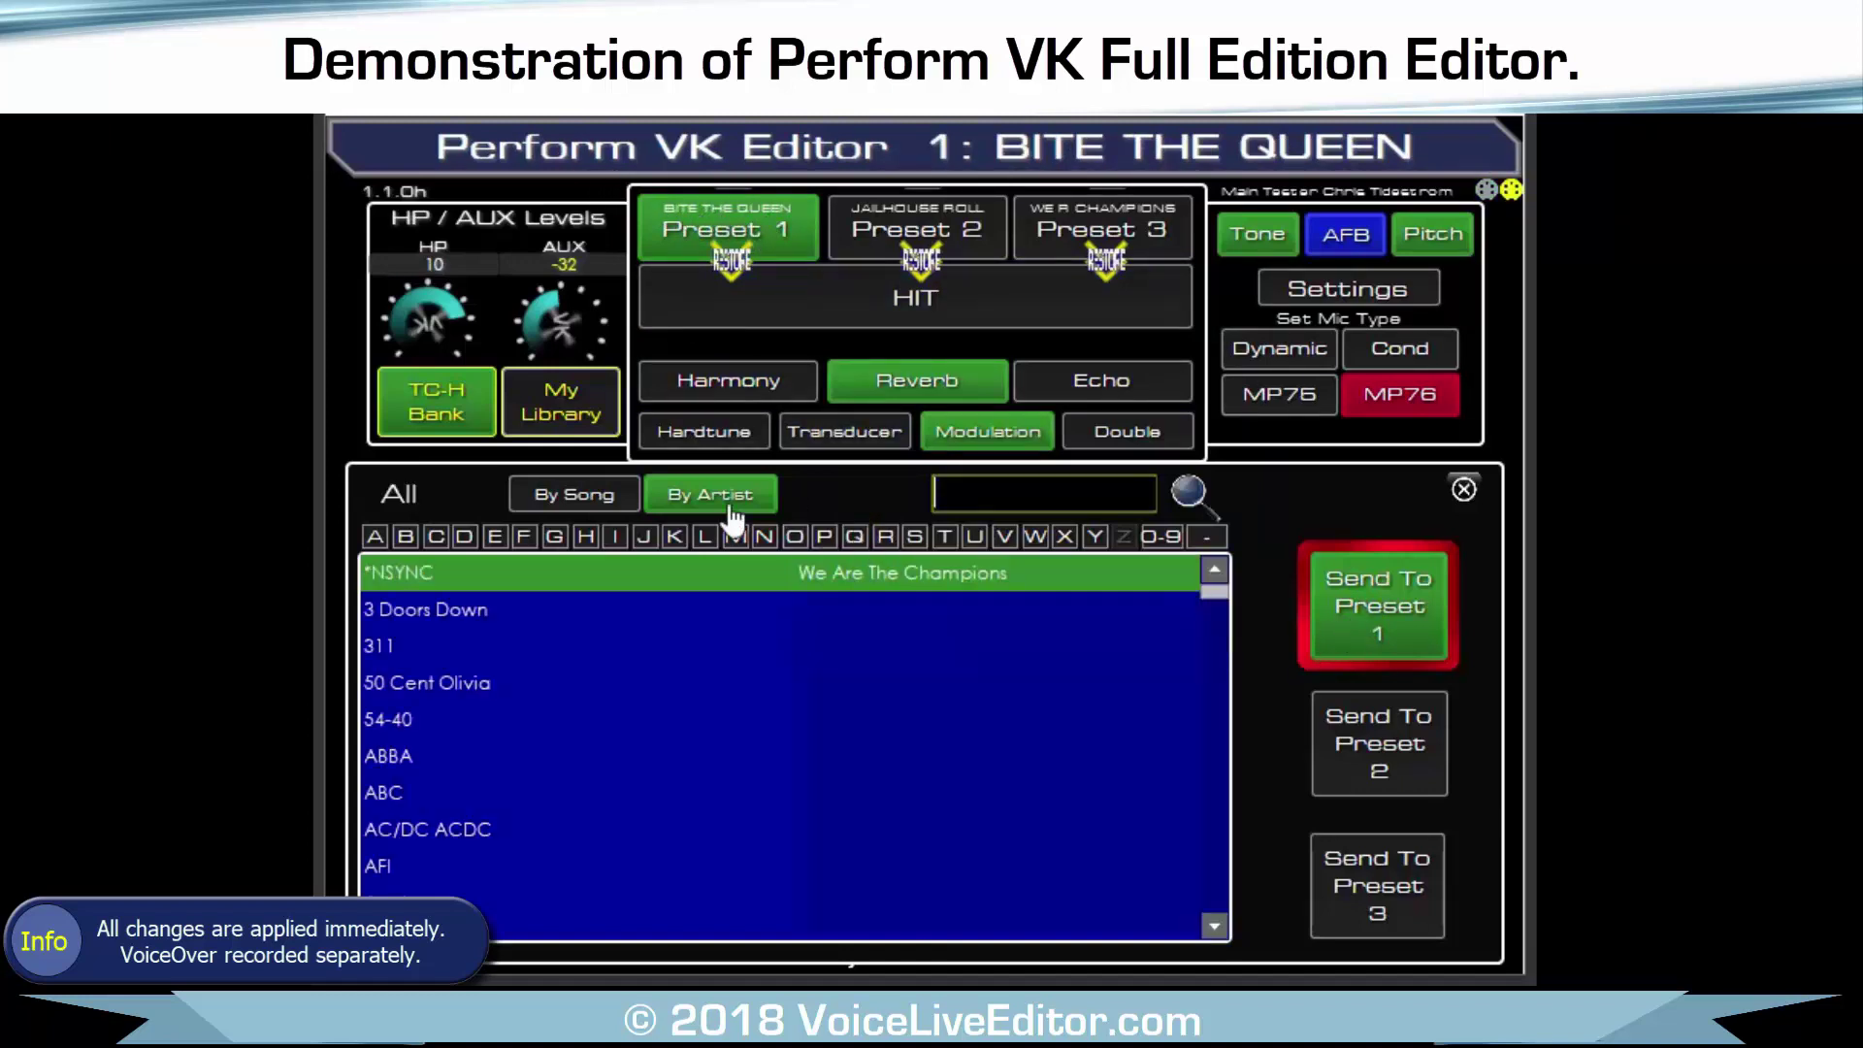
Search songs for 'MIA' and send Mamma Mia to Preset 2.
{"action": "left_click", "coordinate": [573, 497]}
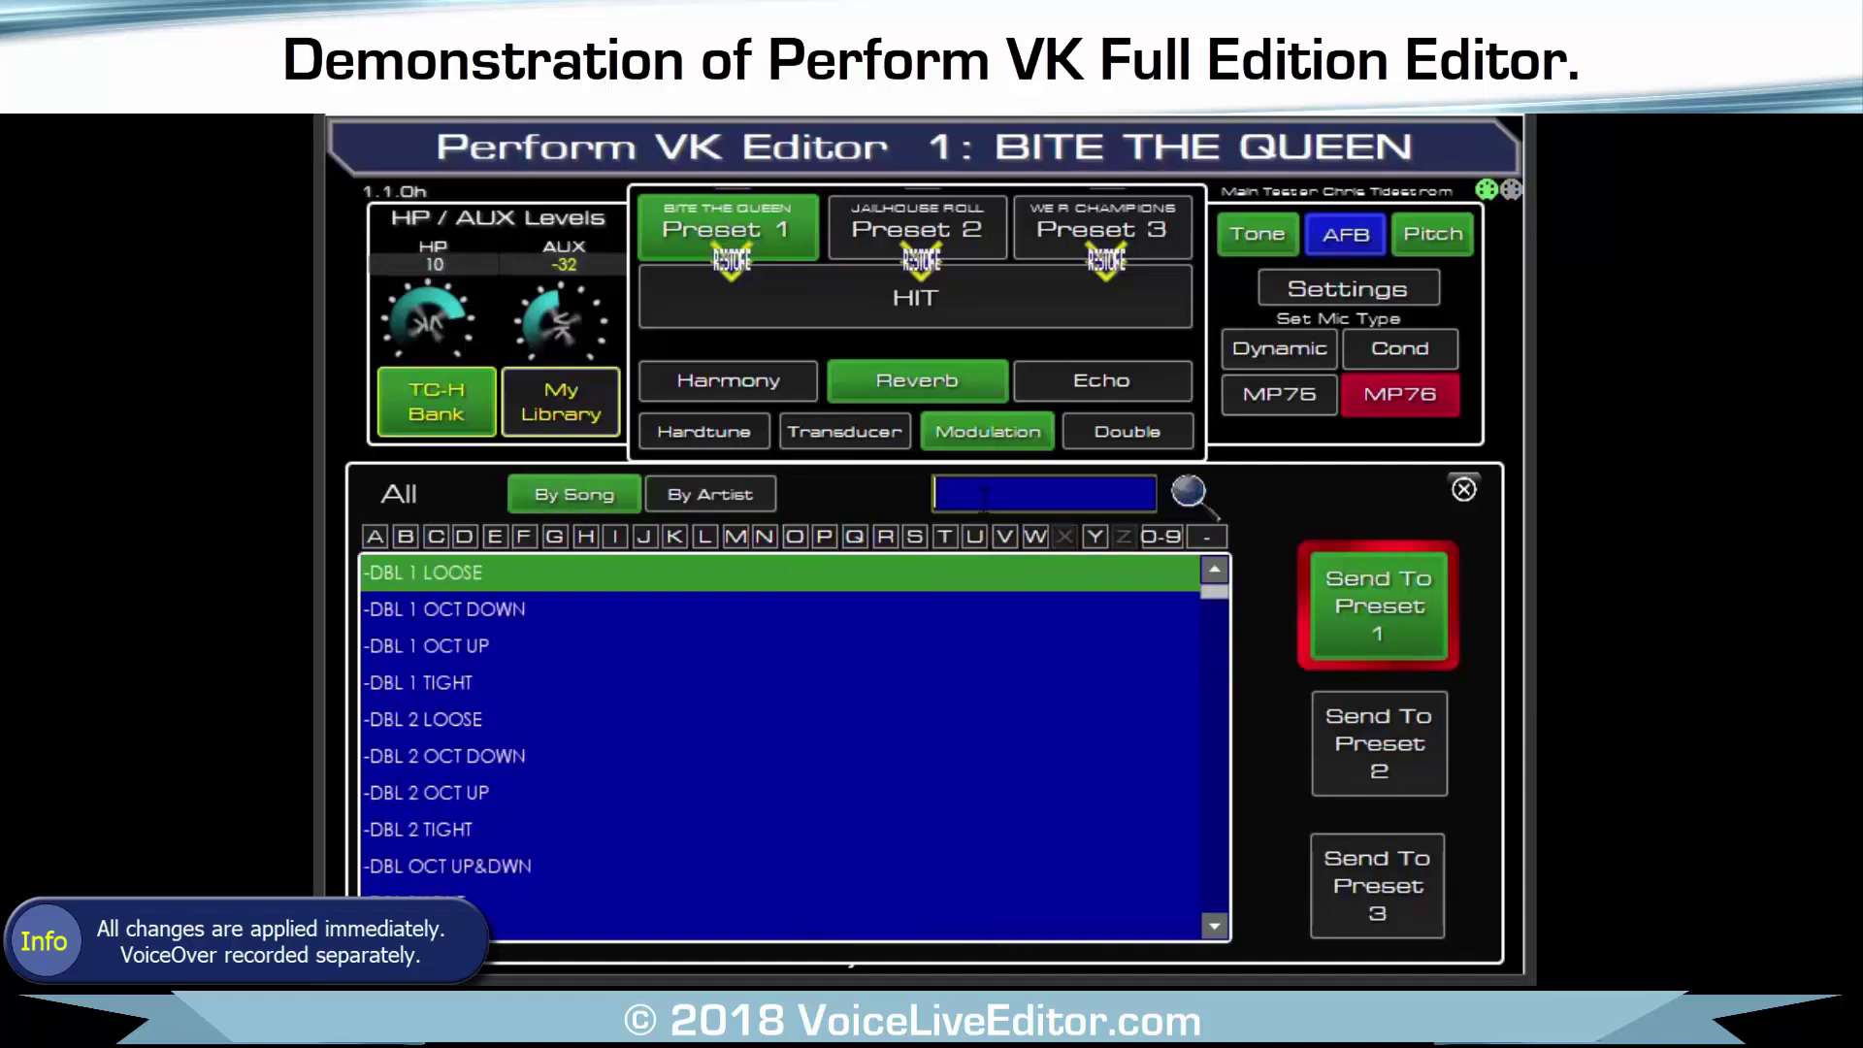
{"action": "type", "text": "IA"}
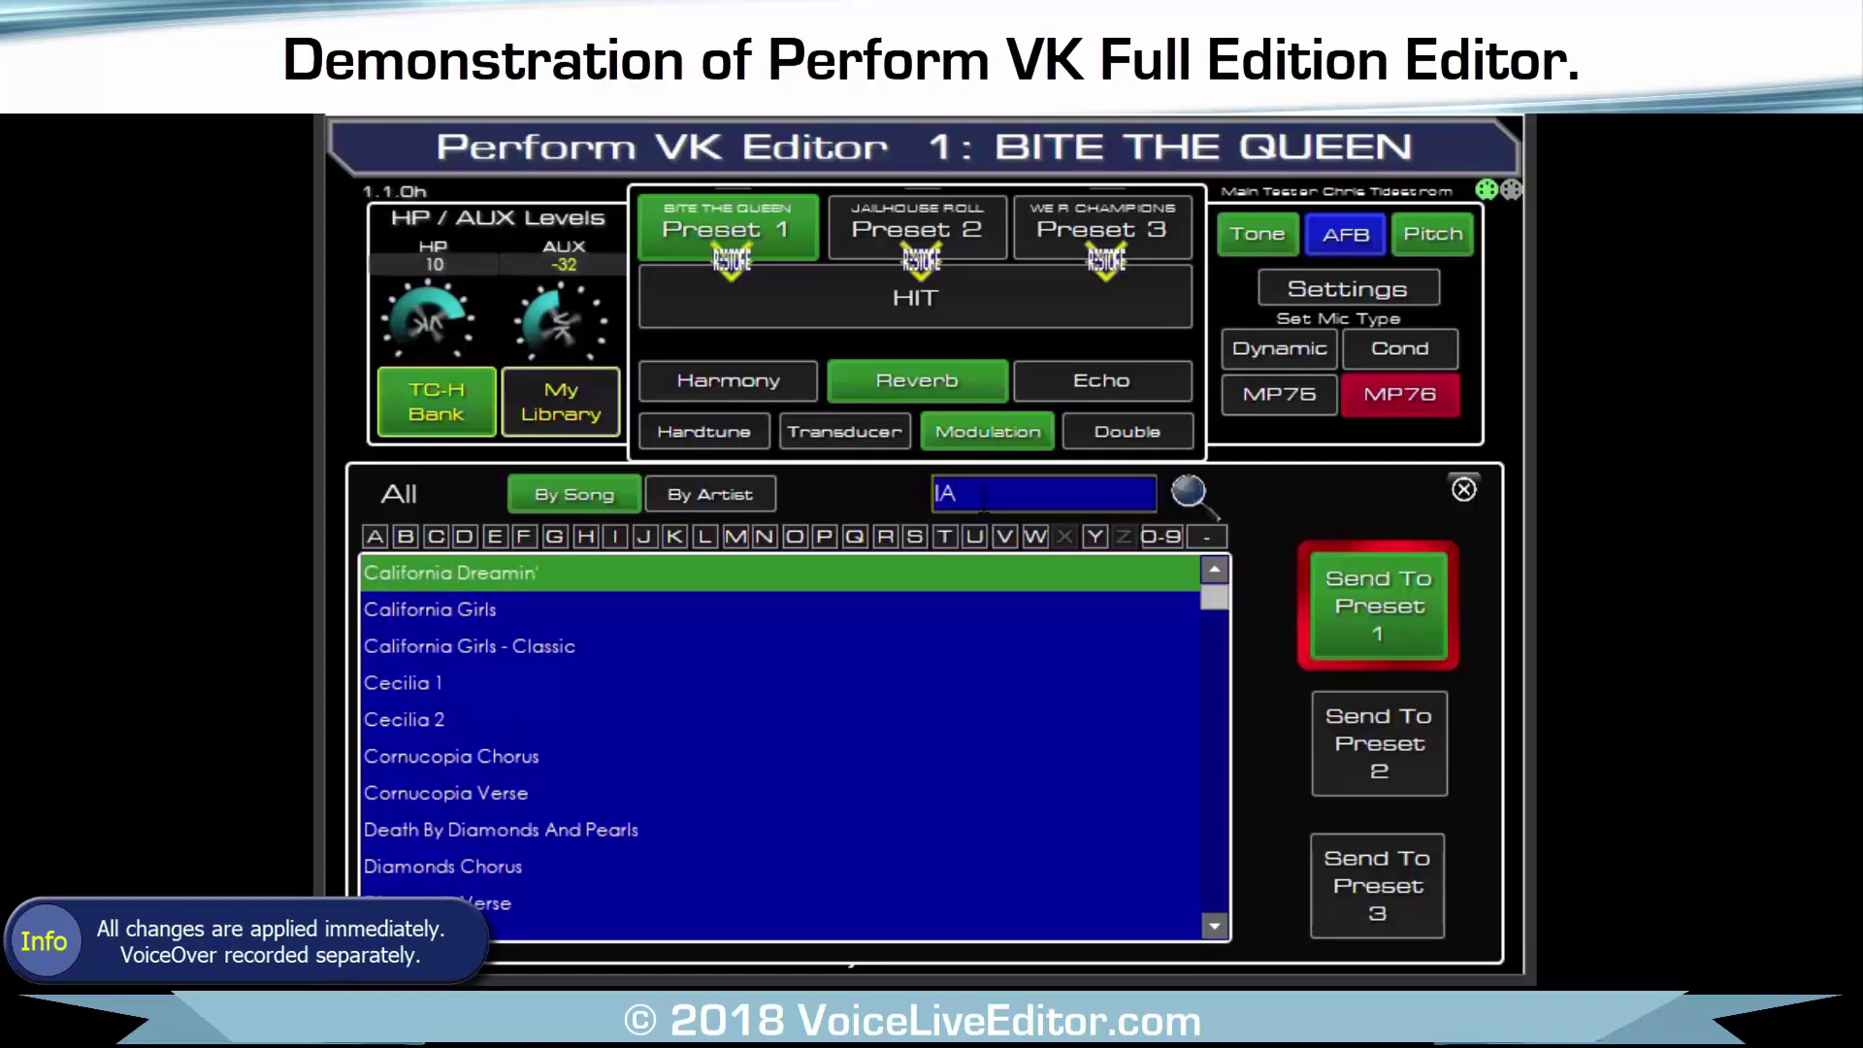
{"action": "key", "text": "BackSpace"}
{"action": "key", "text": "BackSpace"}
{"action": "type", "text": "MIA"}
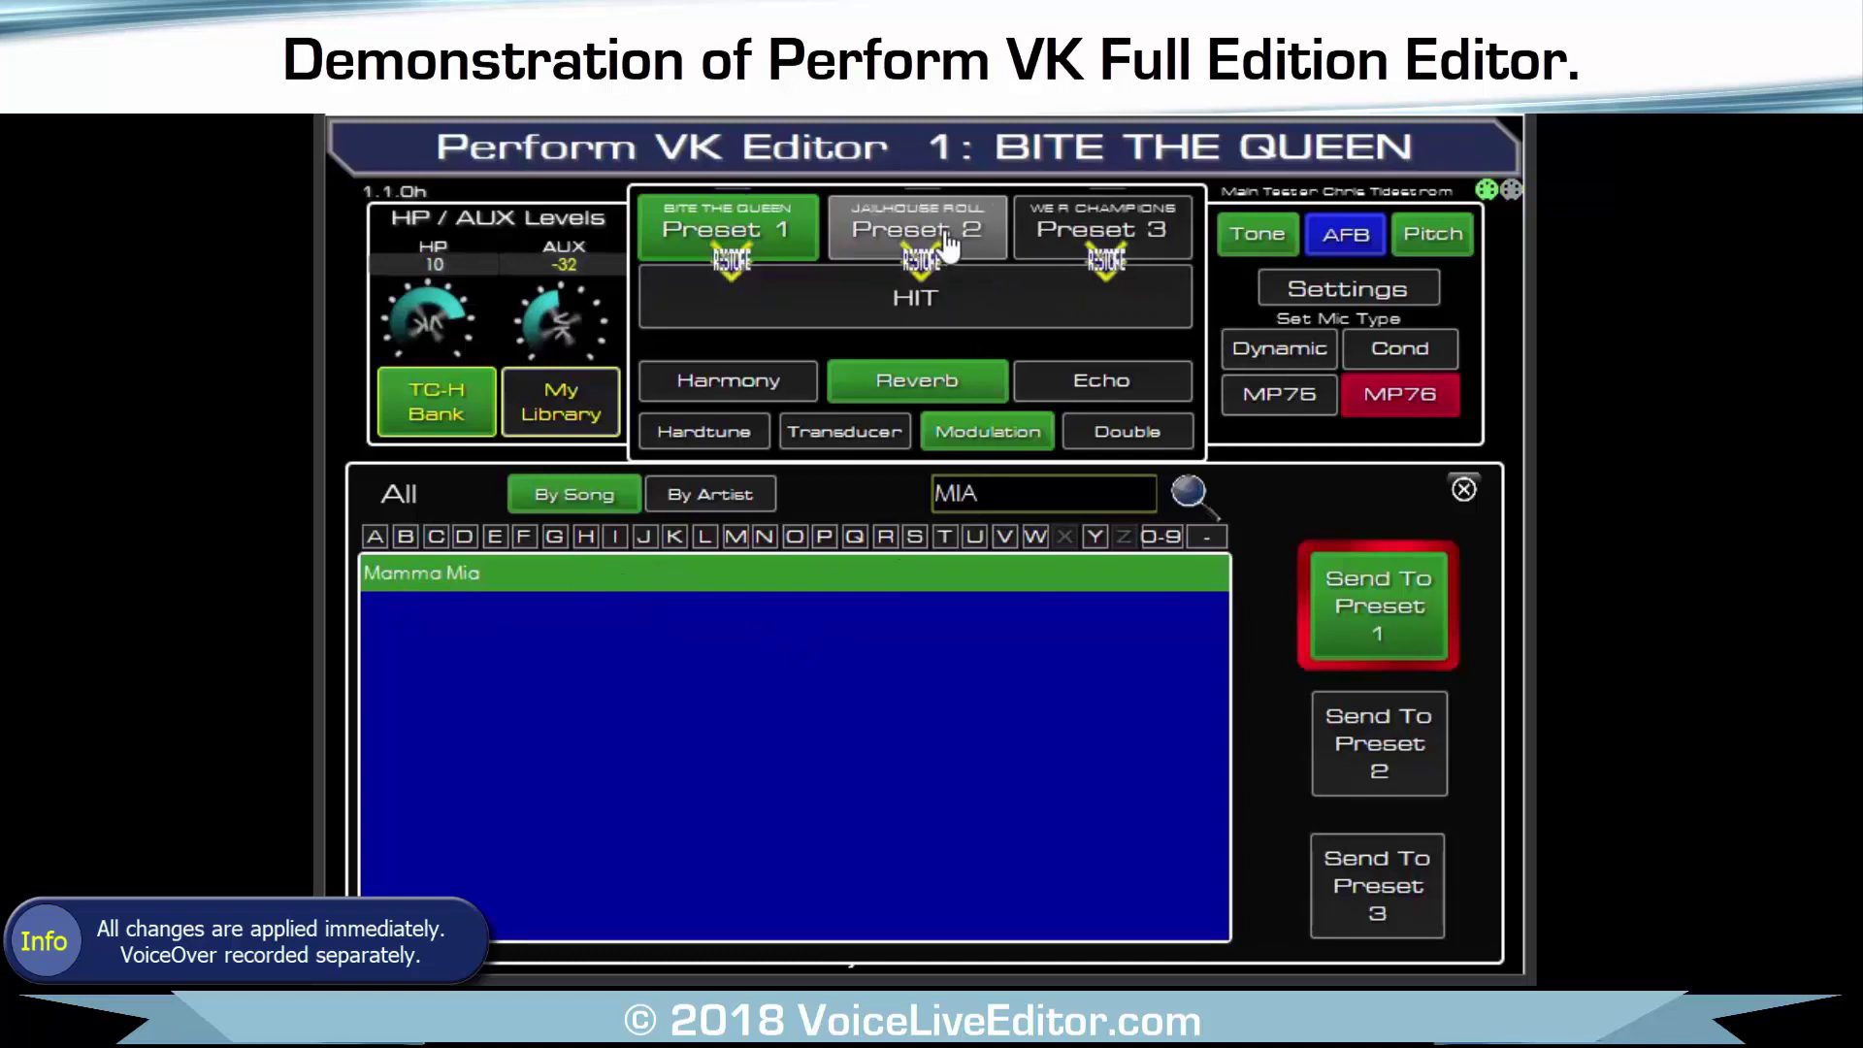
{"action": "left_click", "coordinate": [988, 431]}
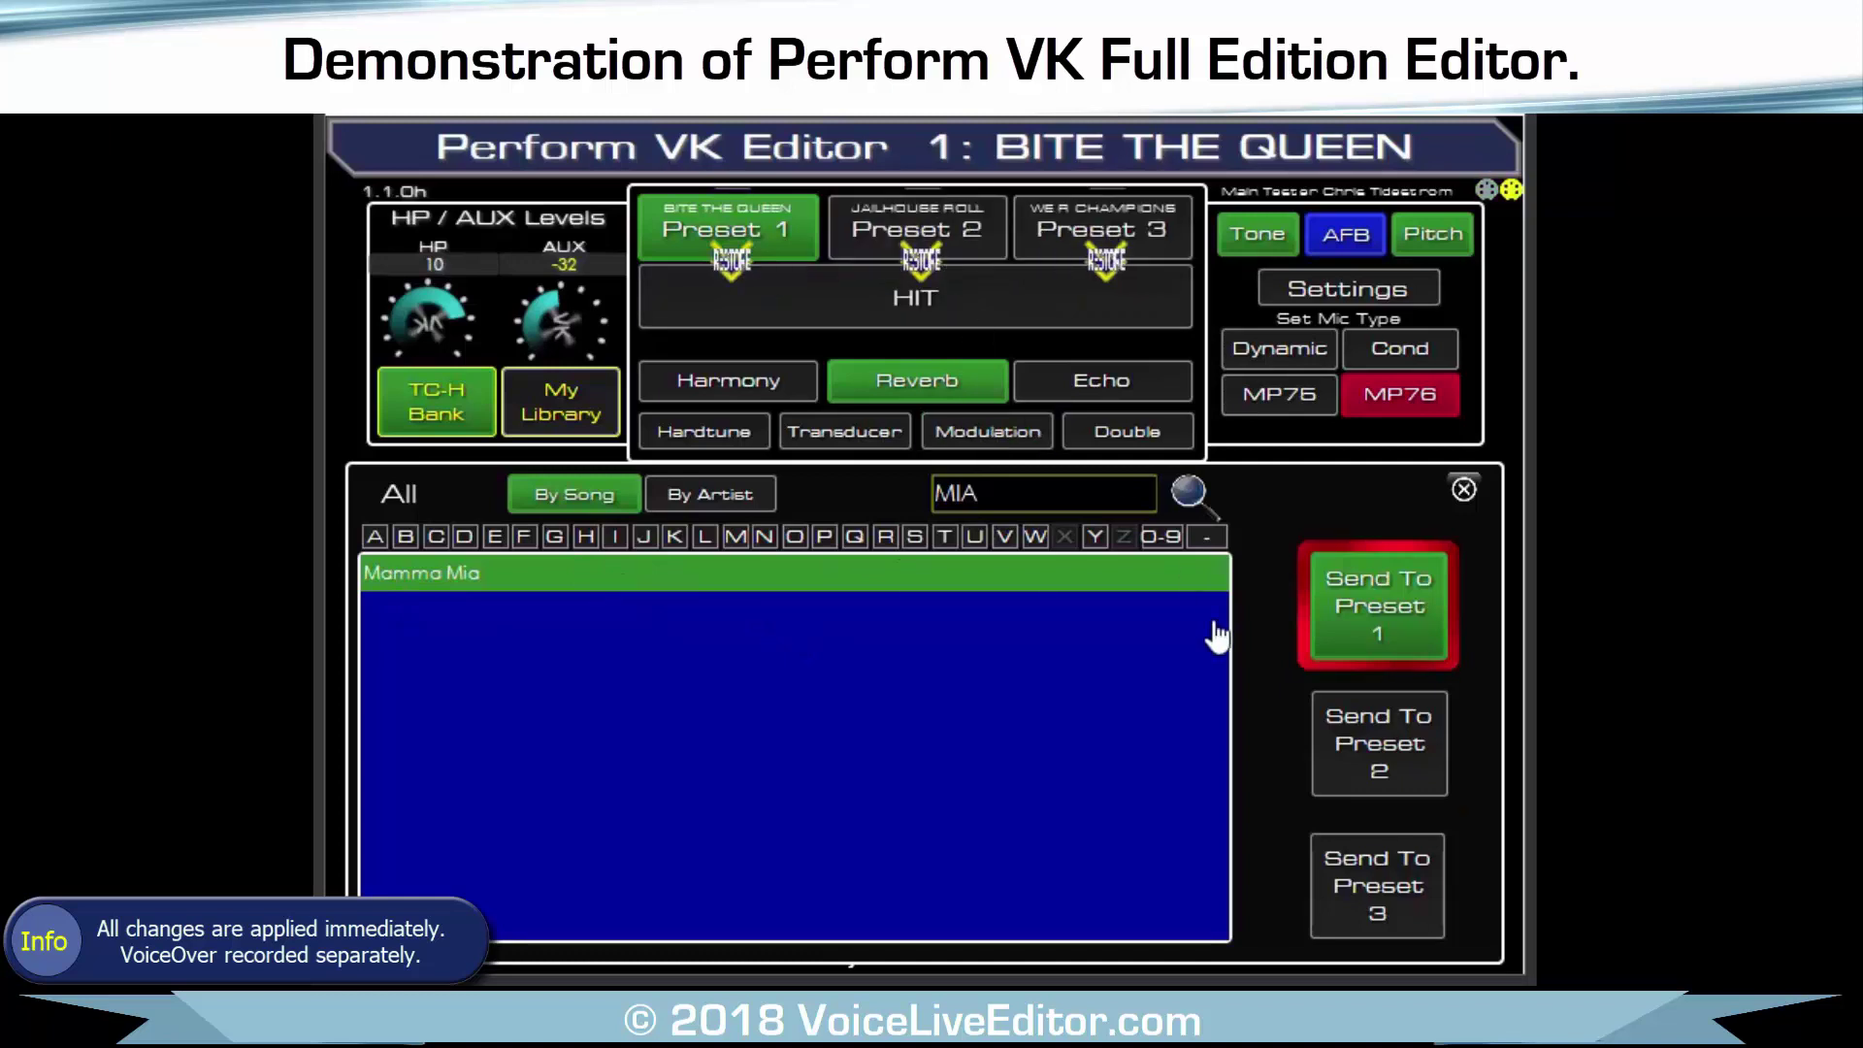
{"action": "left_click", "coordinate": [1390, 763]}
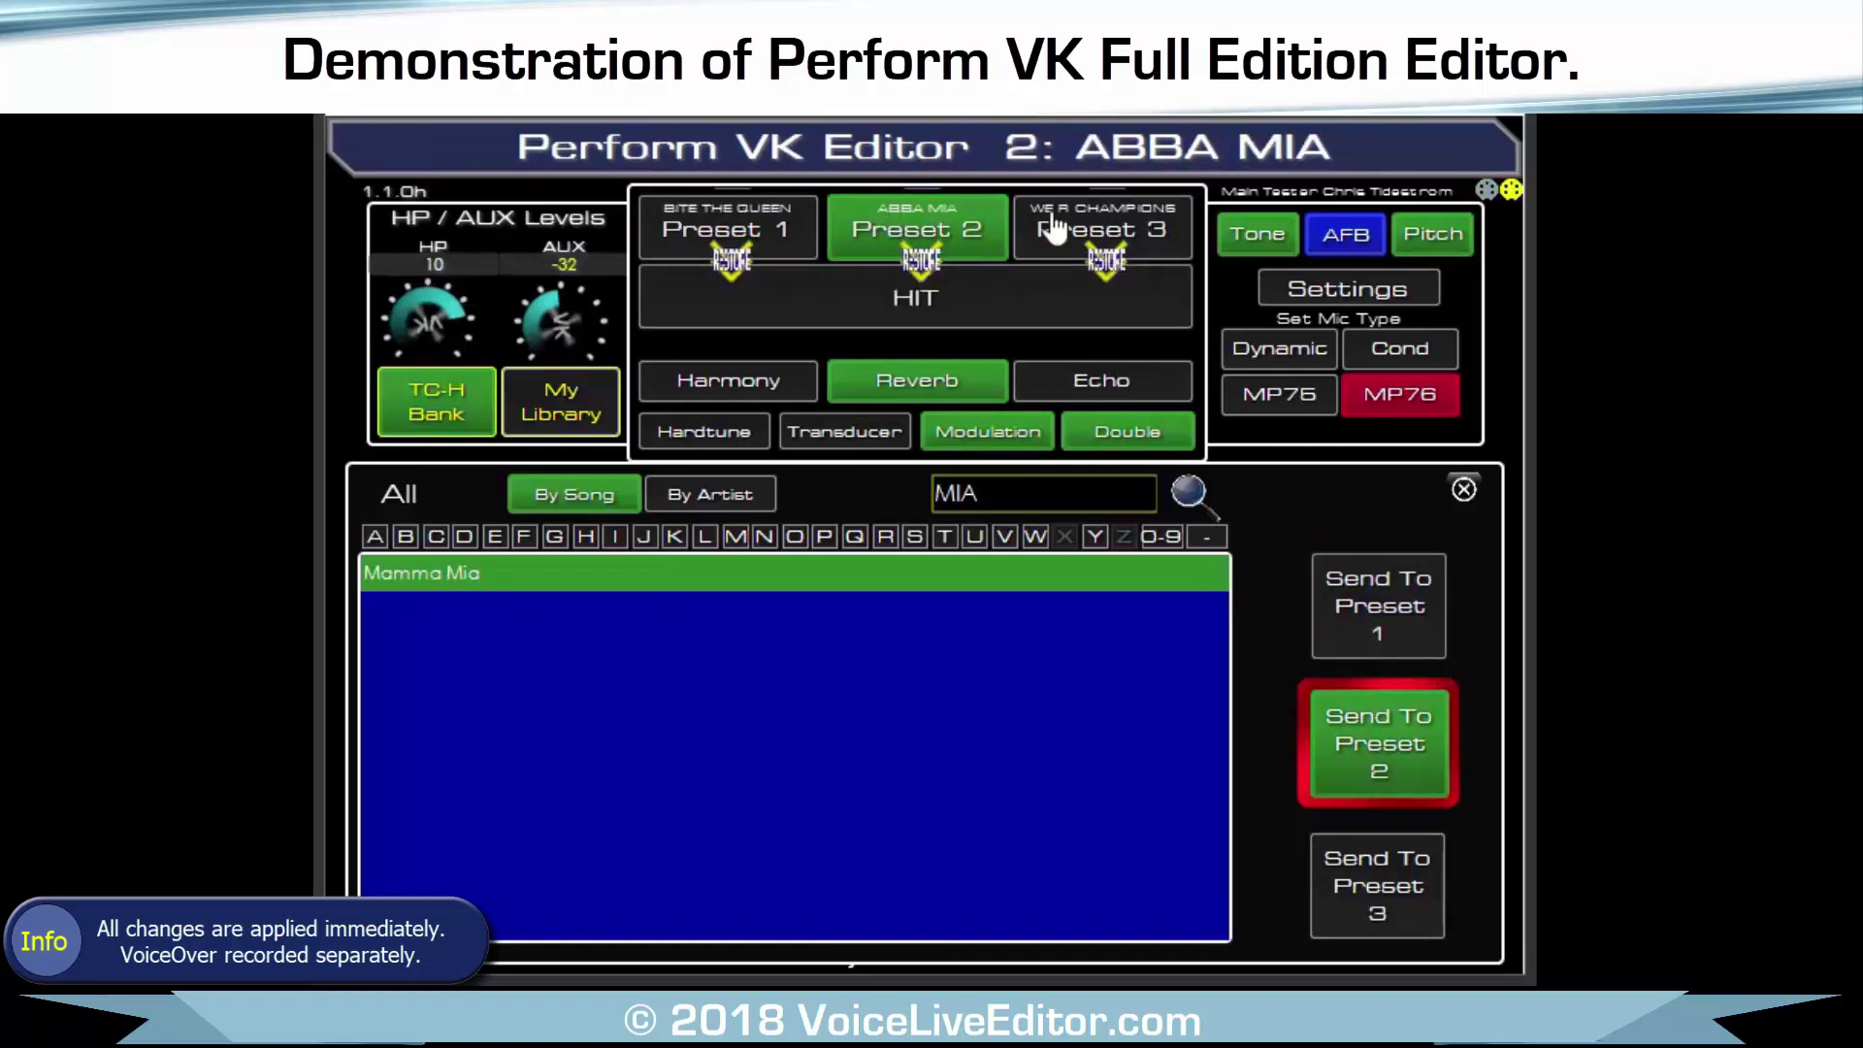
Search artists for 'DEF', send Pour Some Sugar On Me to Preset 3, then clear the search.
{"action": "left_click", "coordinate": [711, 494]}
{"action": "type", "text": "DEF"}
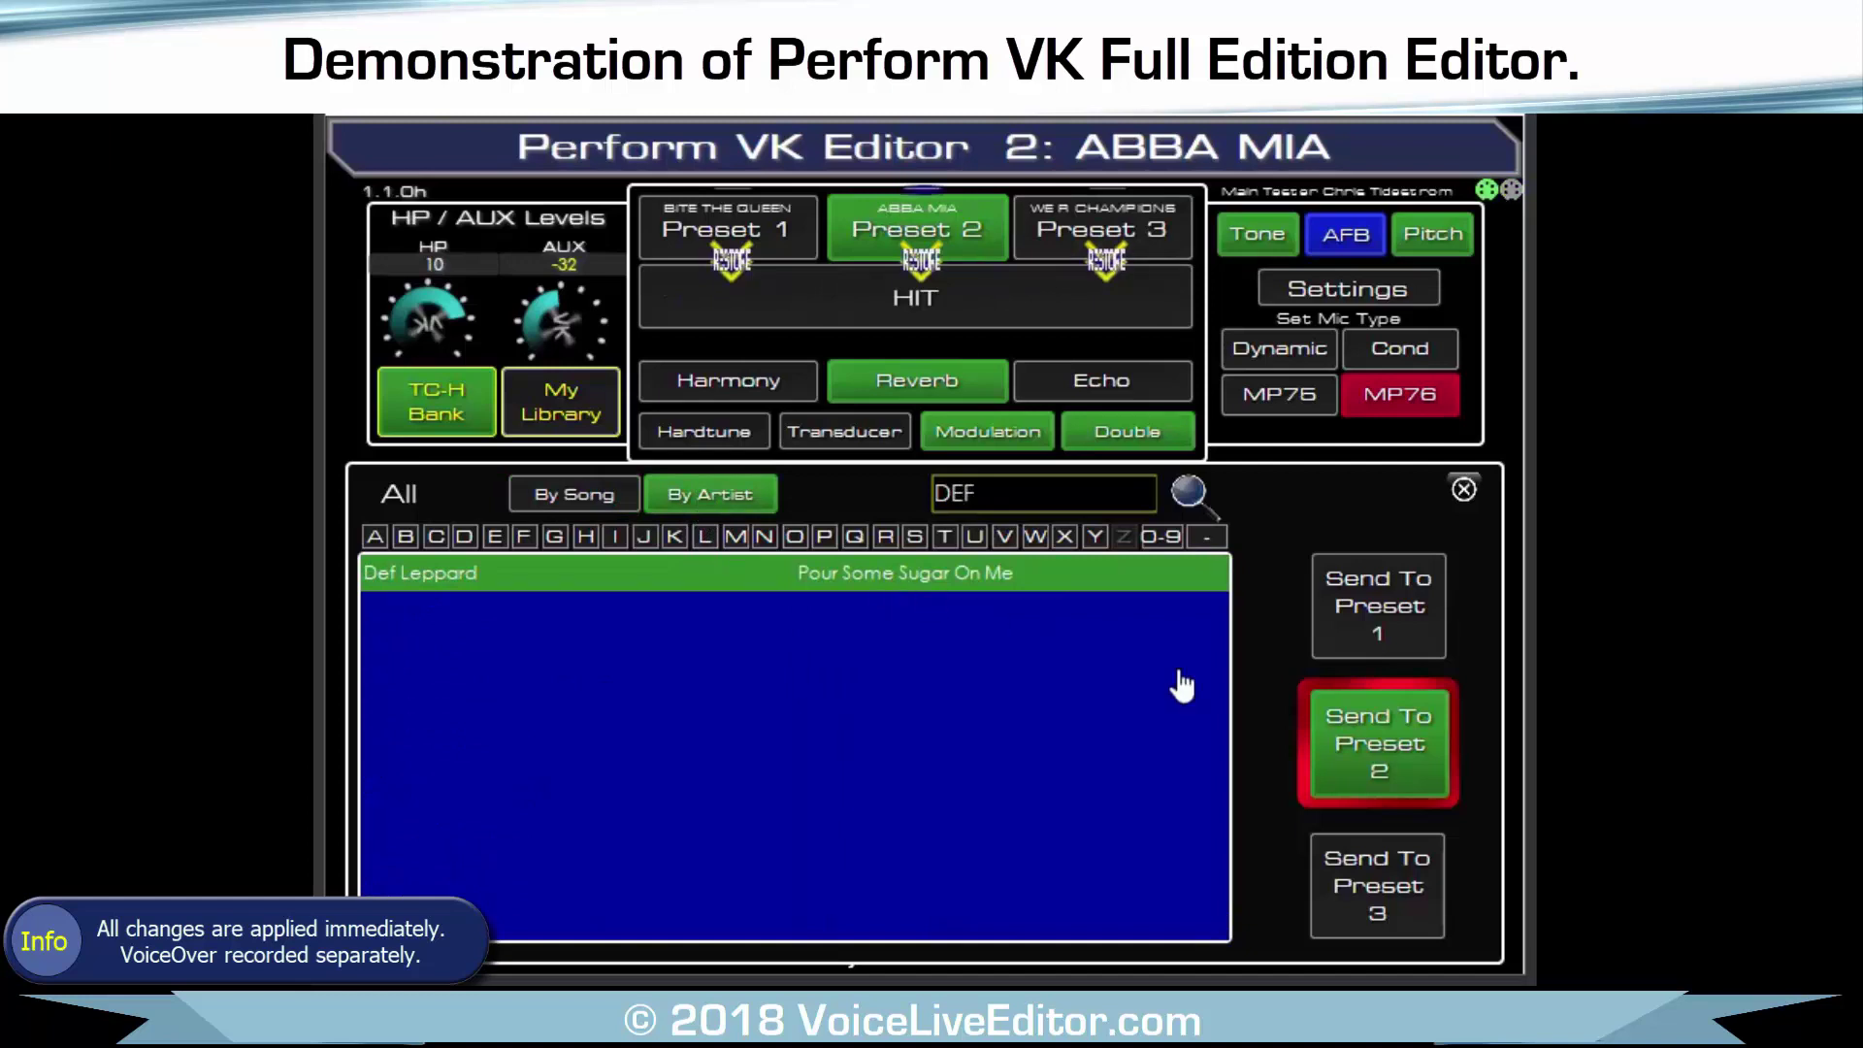
{"action": "left_click", "coordinate": [1382, 904]}
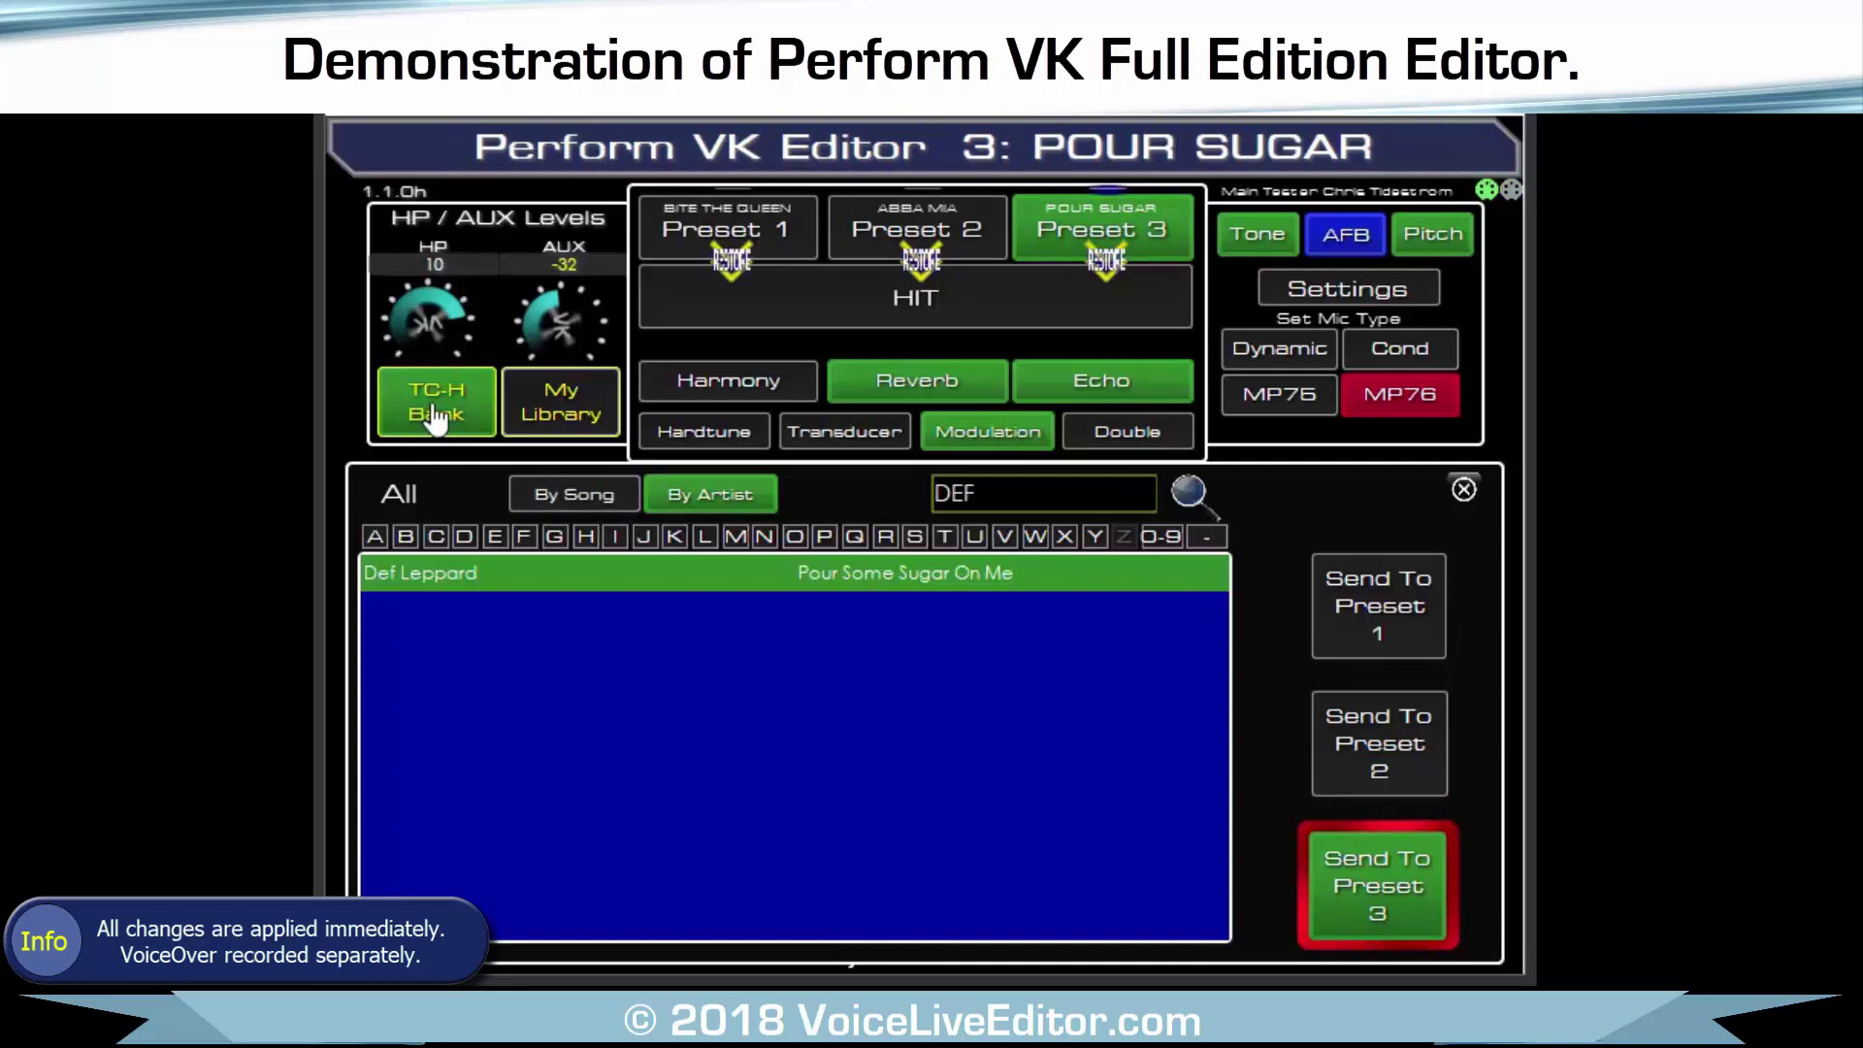
{"action": "double_click", "coordinate": [953, 492]}
{"action": "key", "text": "BackSpace"}
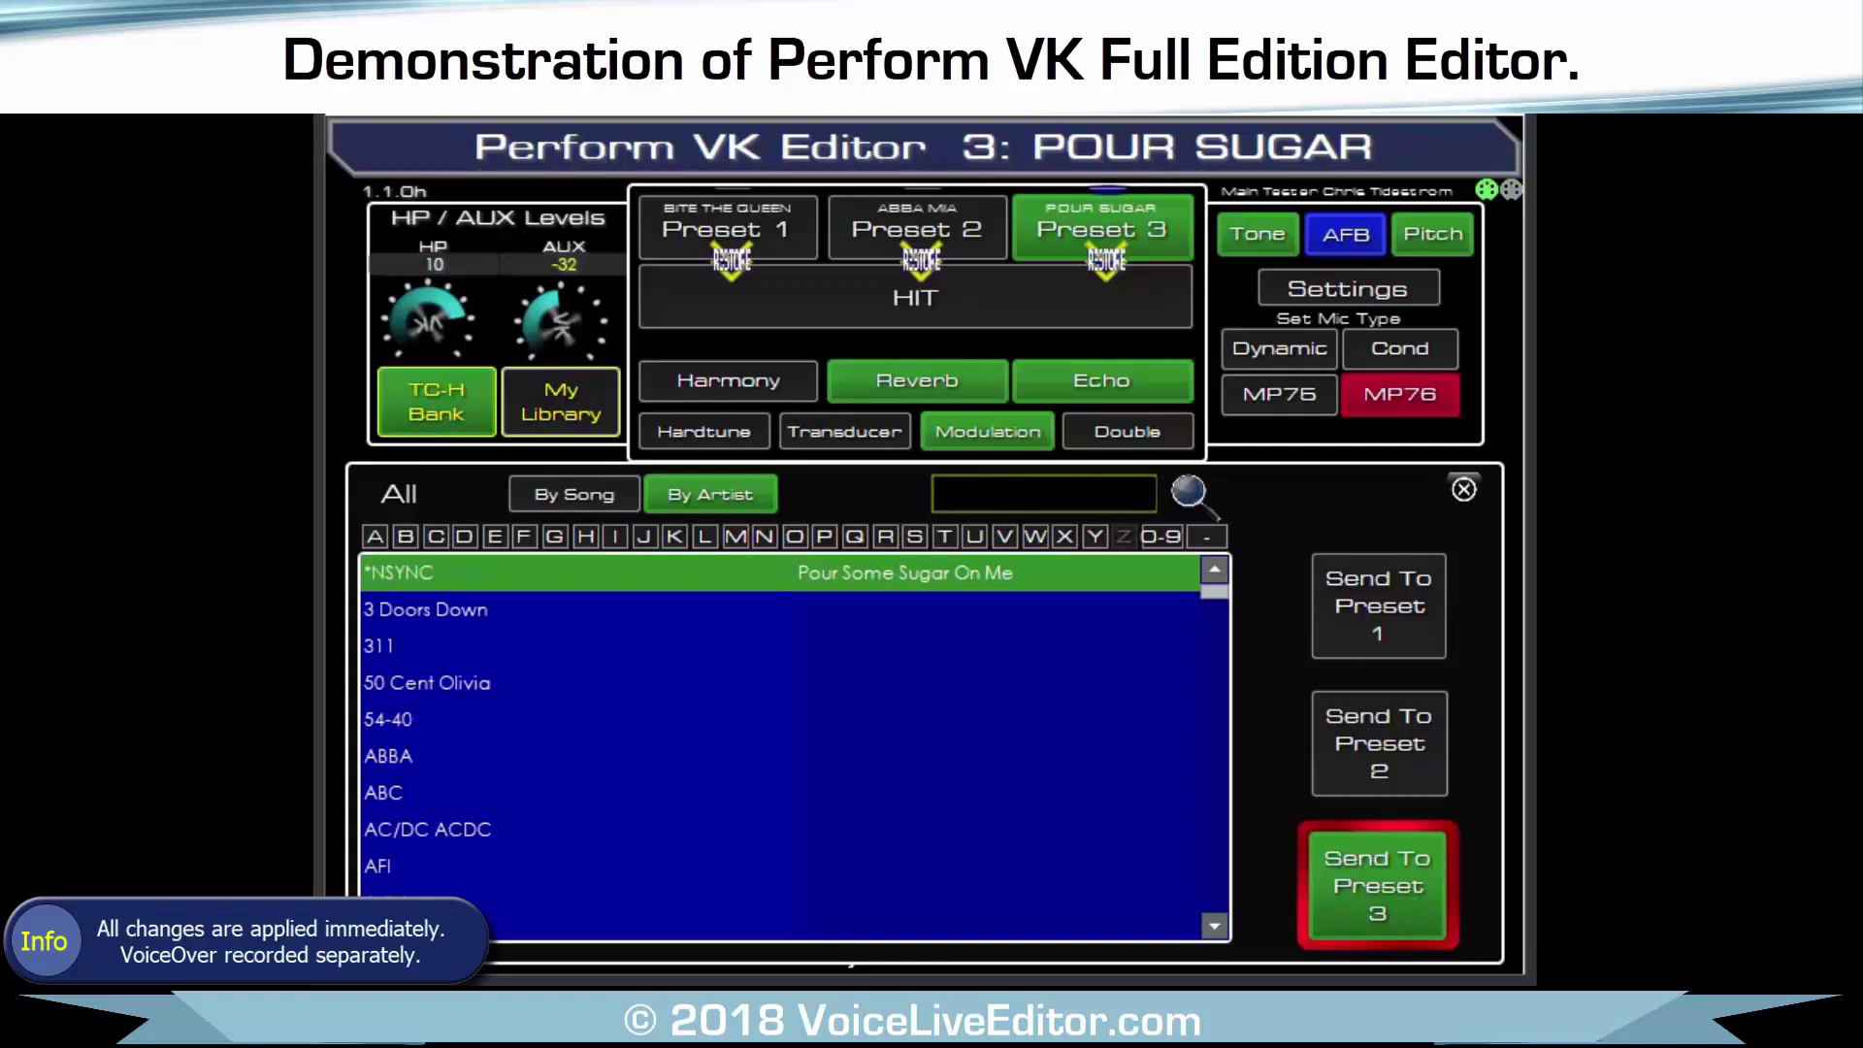
Start a new My Library song entry named NICE MARMONY.
{"action": "left_click", "coordinate": [576, 414]}
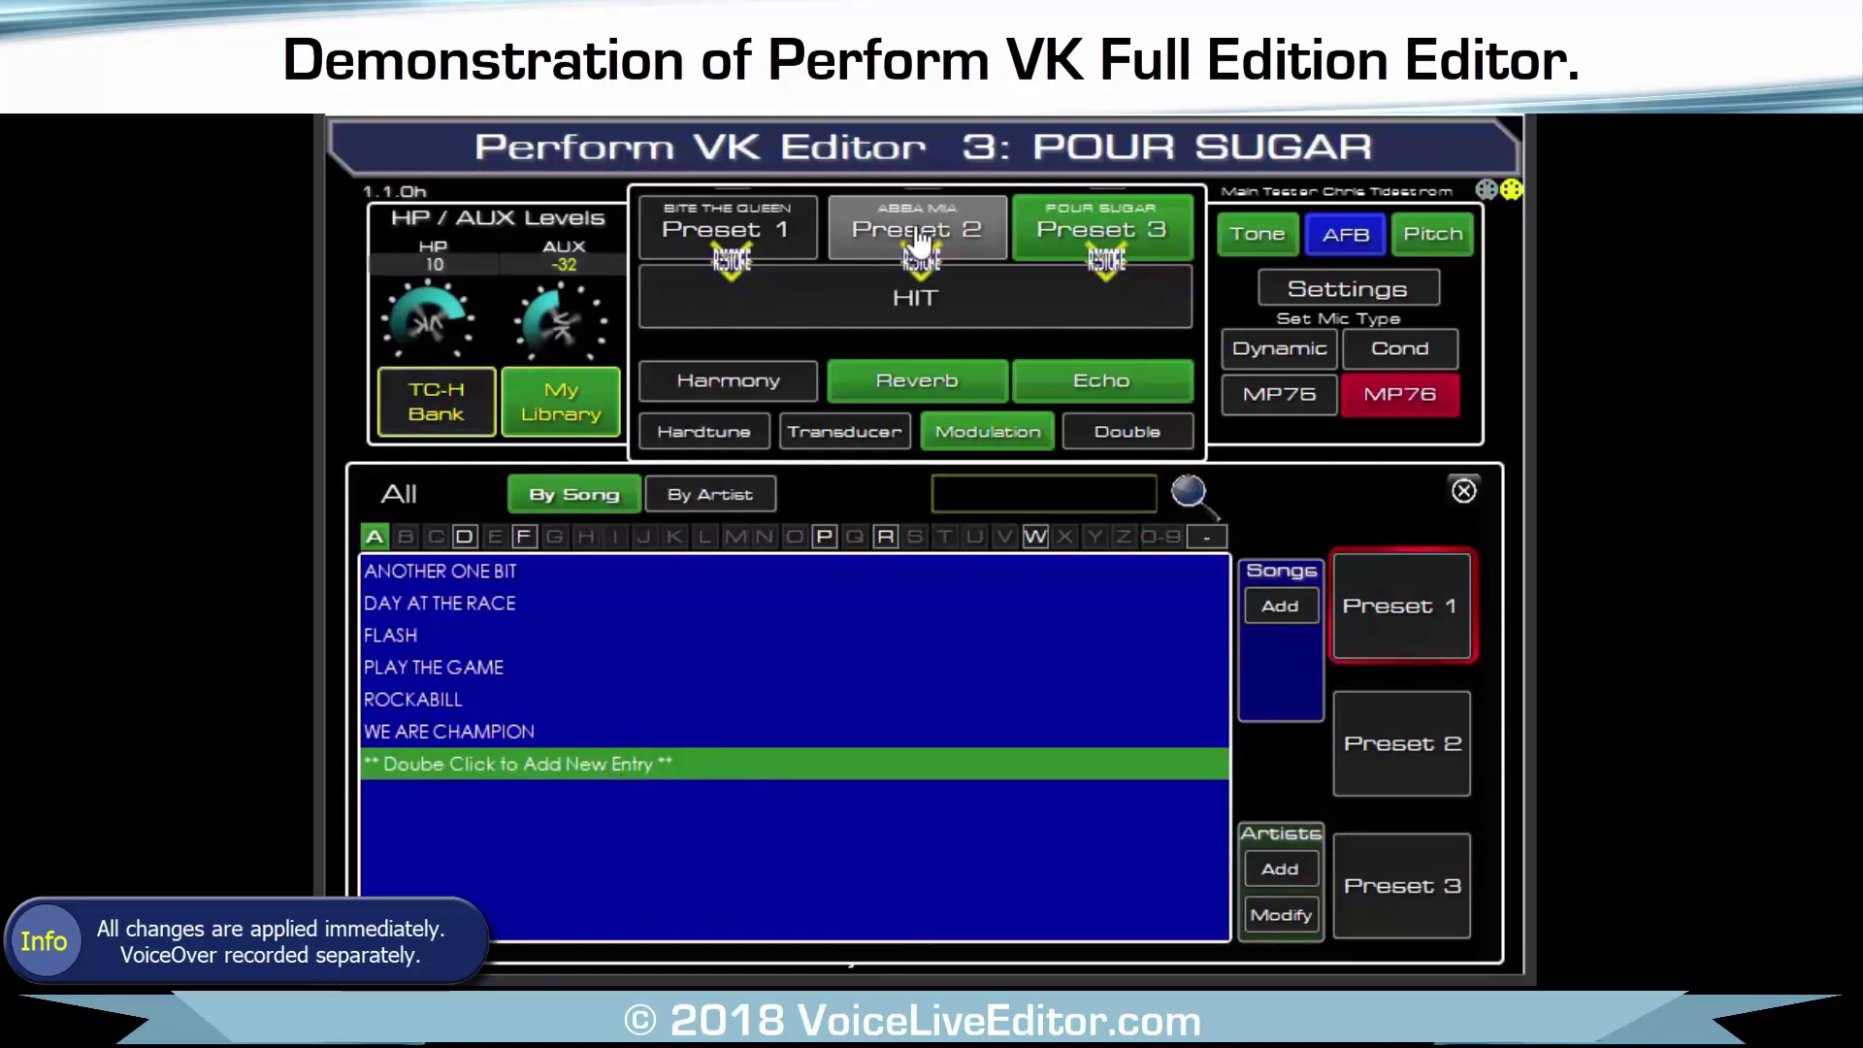
{"action": "double_click", "coordinate": [586, 766]}
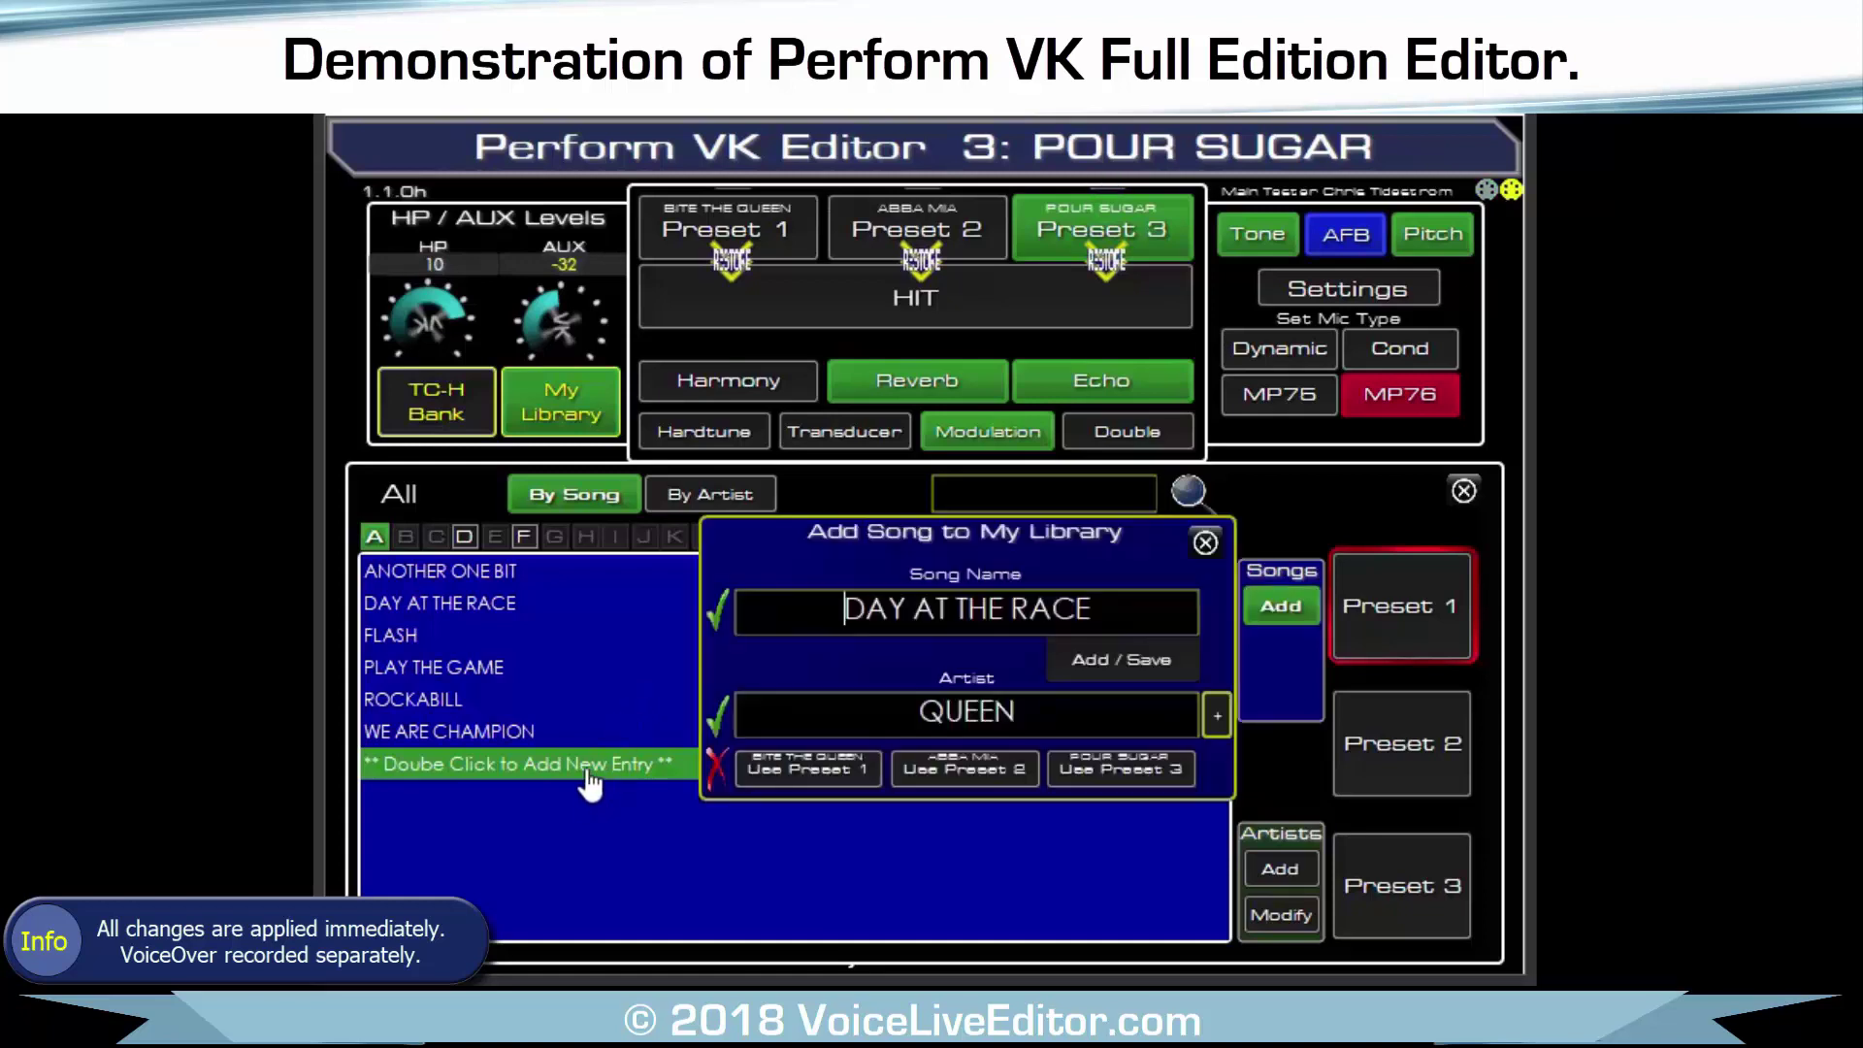
{"action": "key", "text": "ctrl+a"}
{"action": "type", "text": "NICE M"}
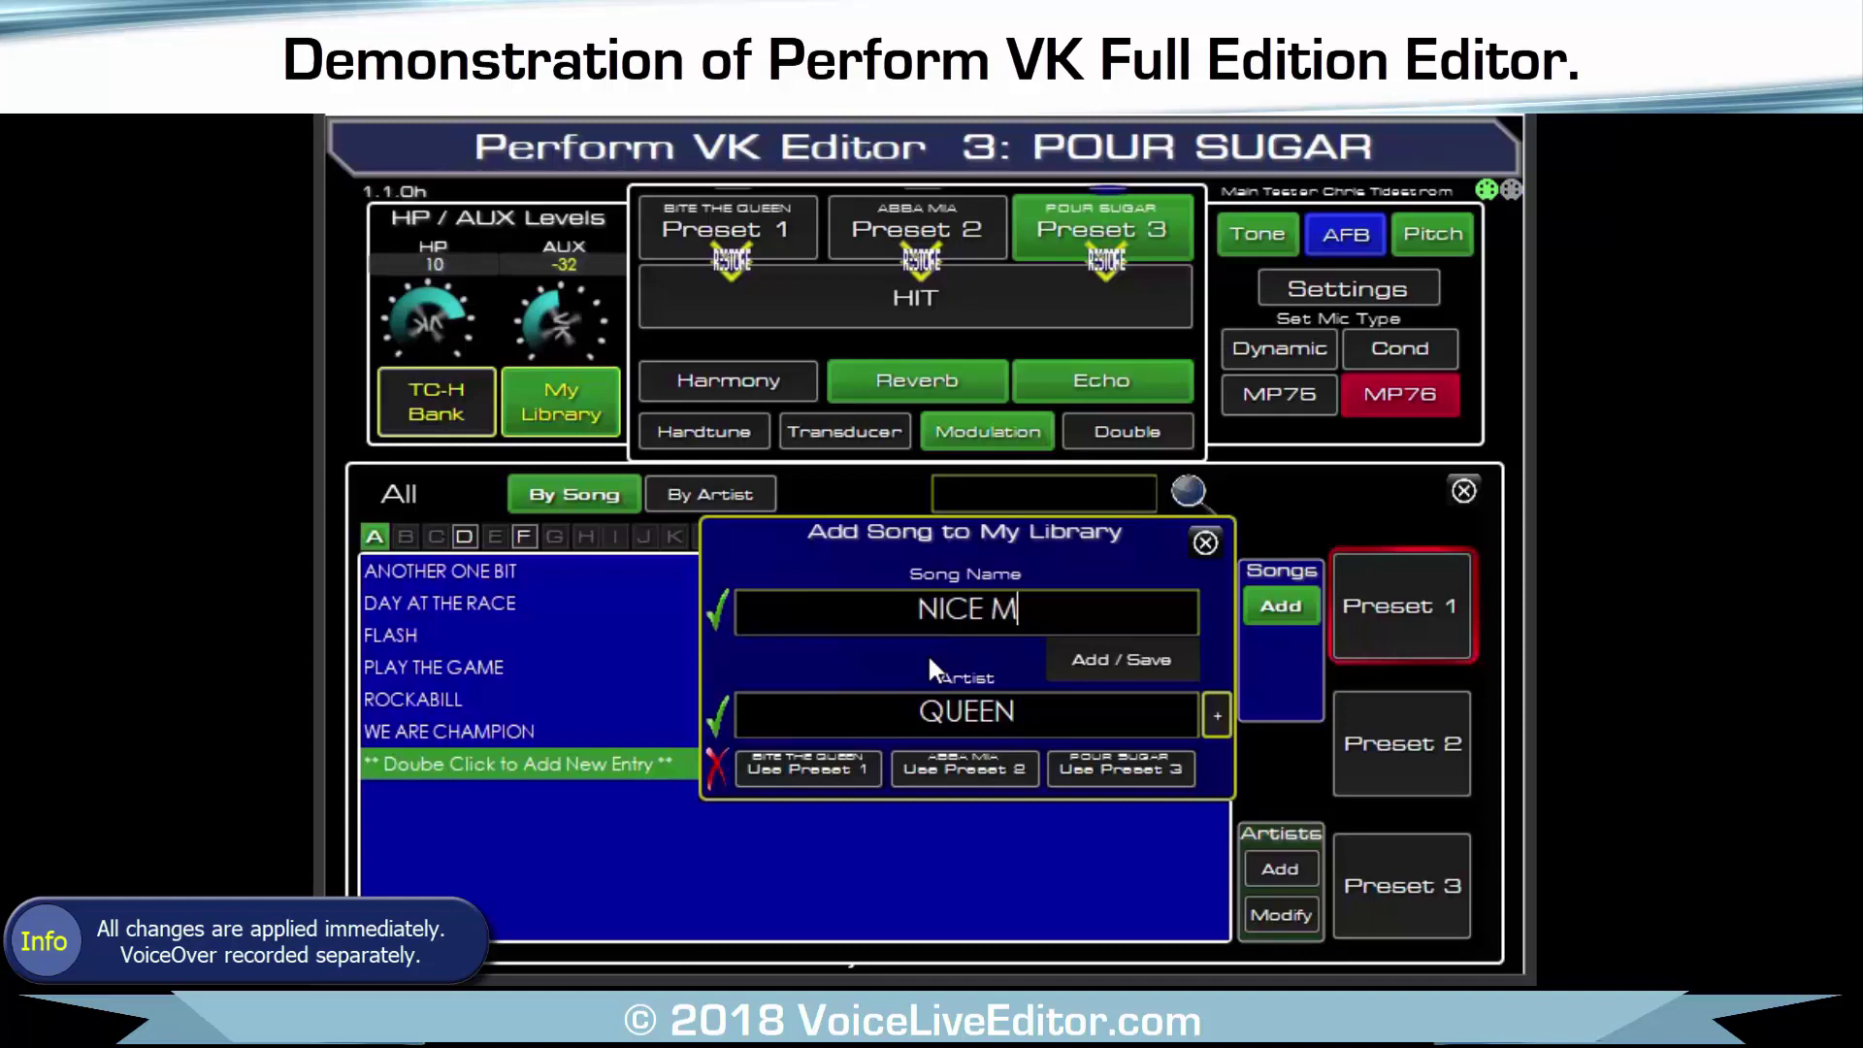
{"action": "type", "text": "ARMONY"}
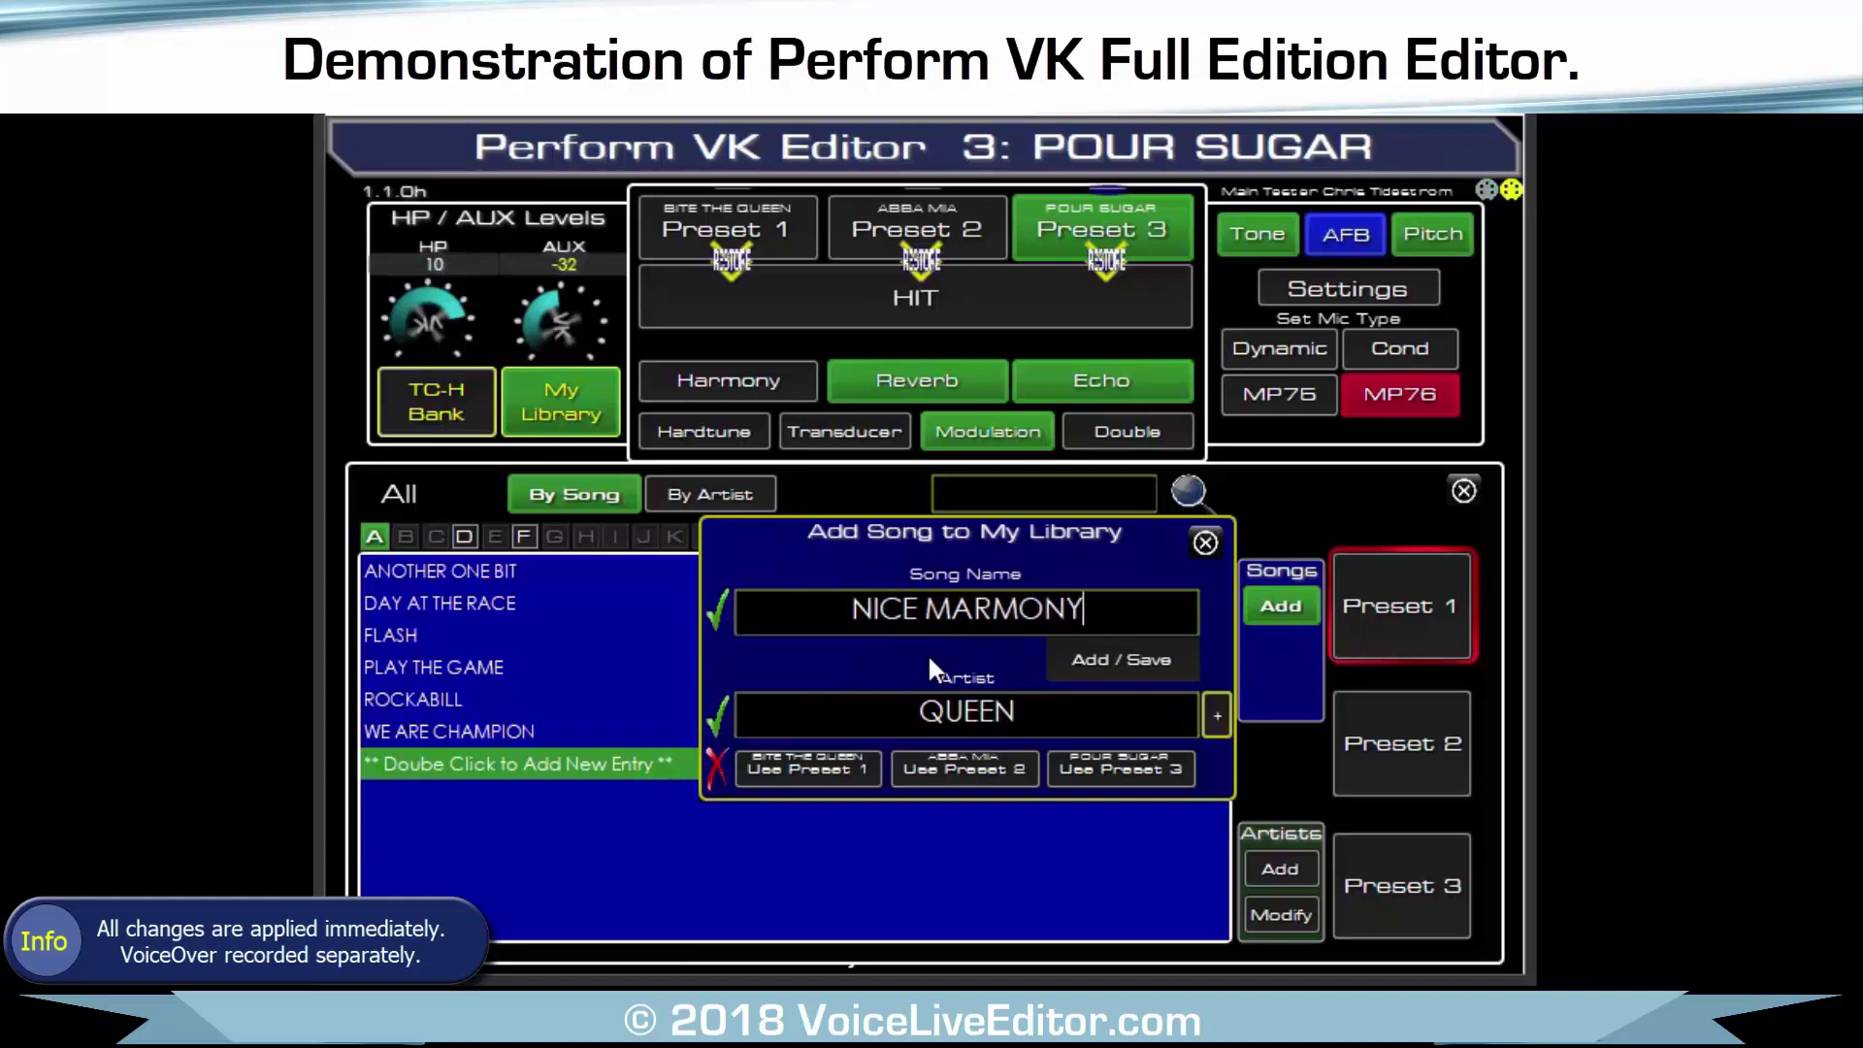
Set the artist to STRAY CATS, attach Preset 3's POUR SUGAR settings and save the song.
{"action": "left_click", "coordinate": [1108, 718]}
{"action": "left_click", "coordinate": [808, 715]}
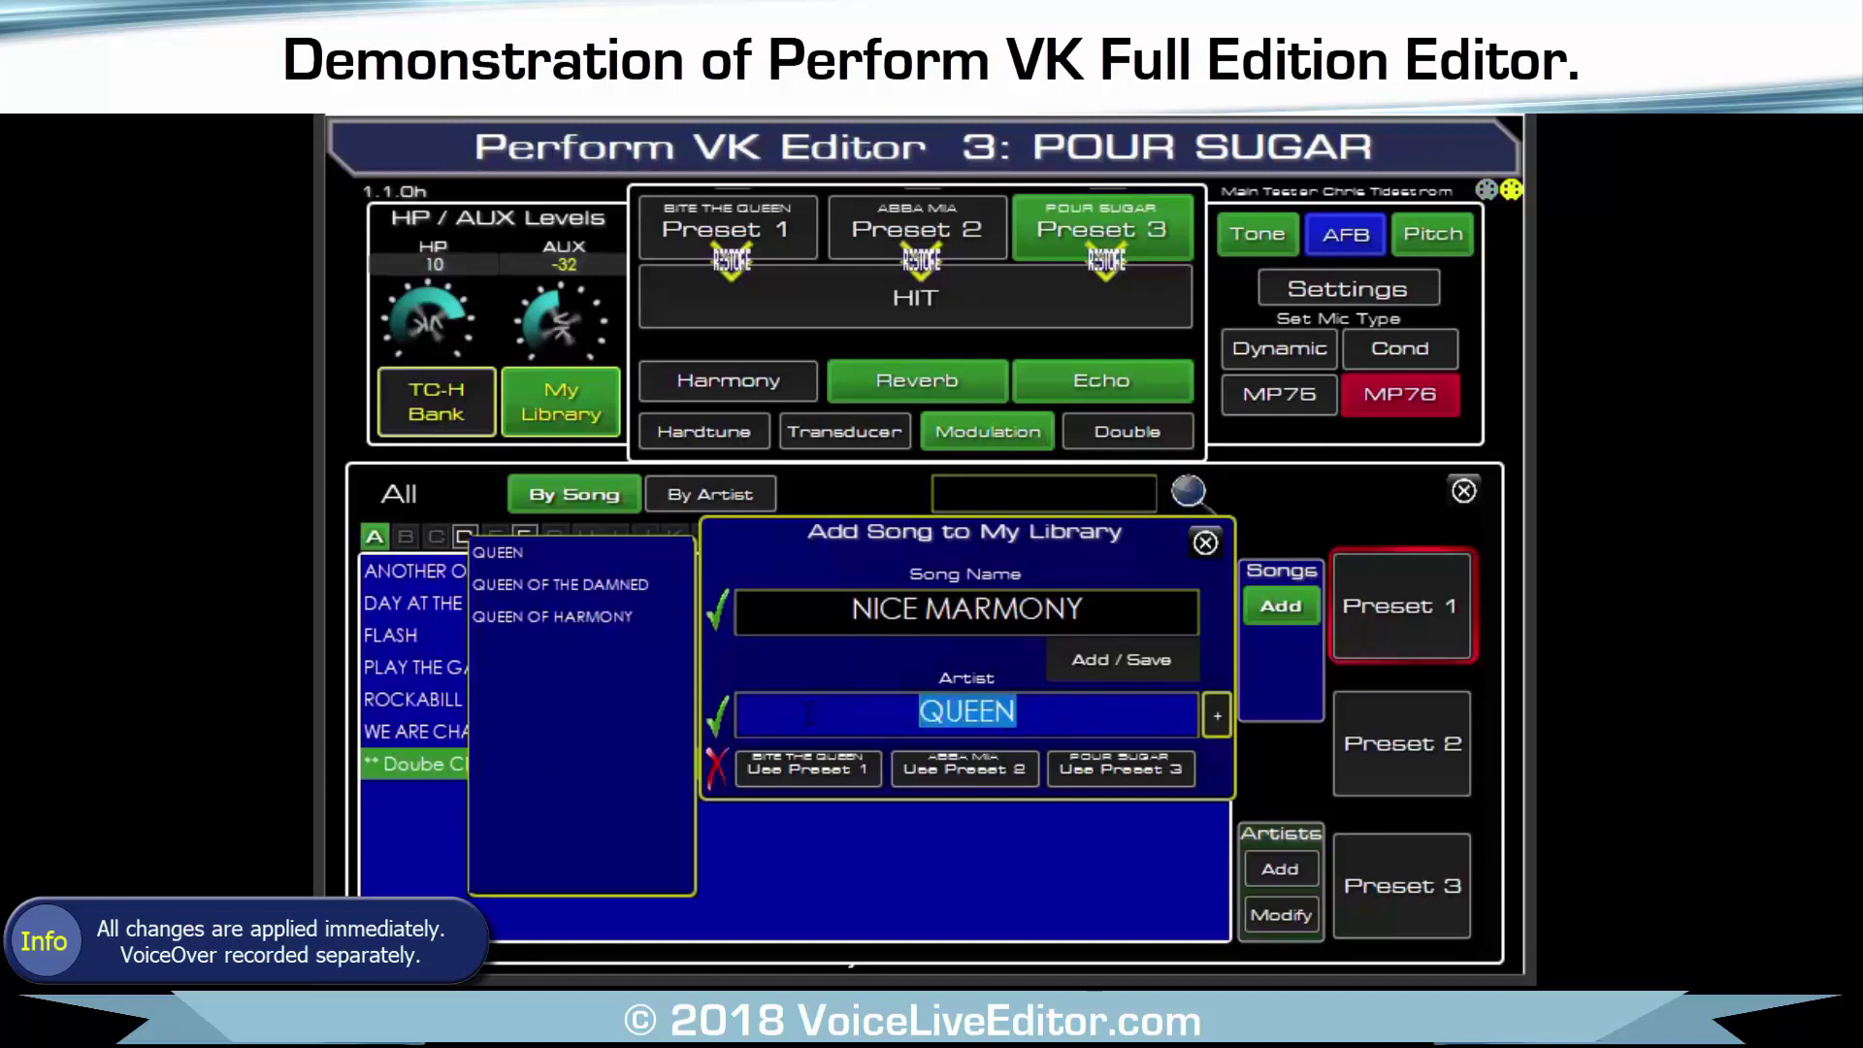
{"action": "type", "text": "Q"}
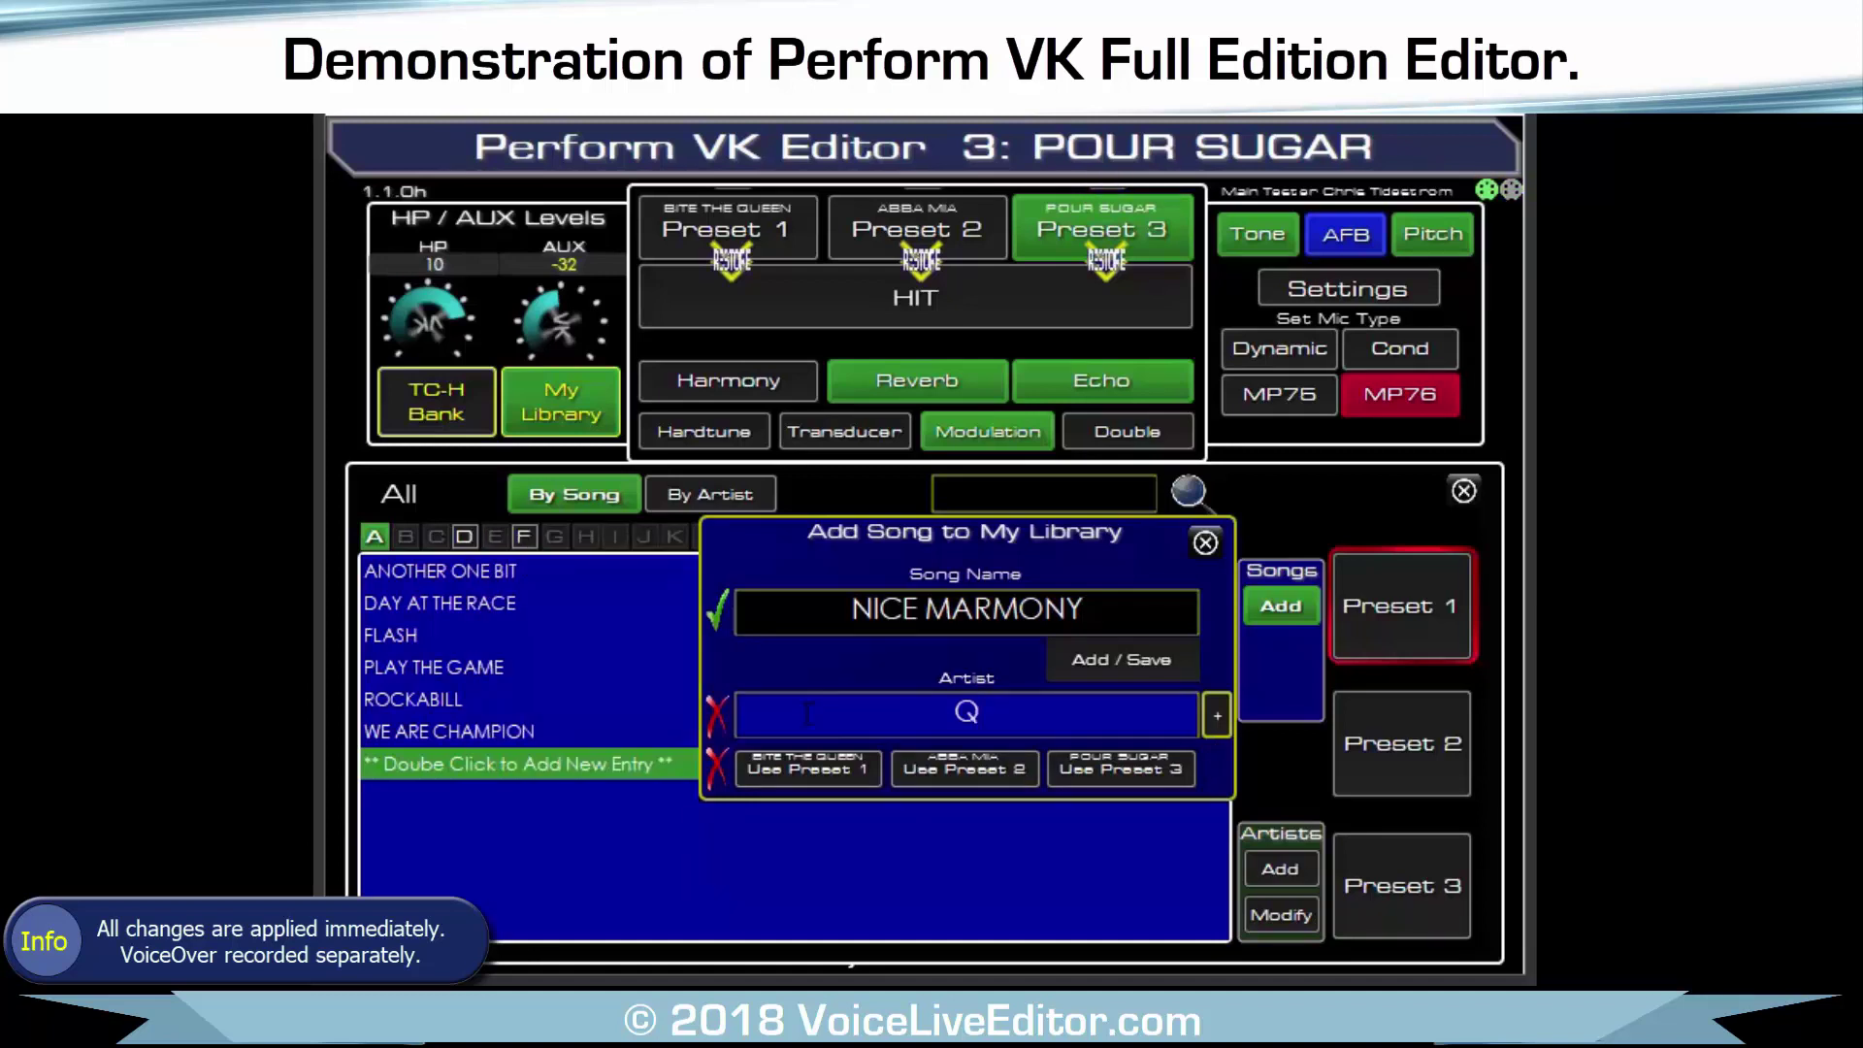
{"action": "type", "text": "UE"}
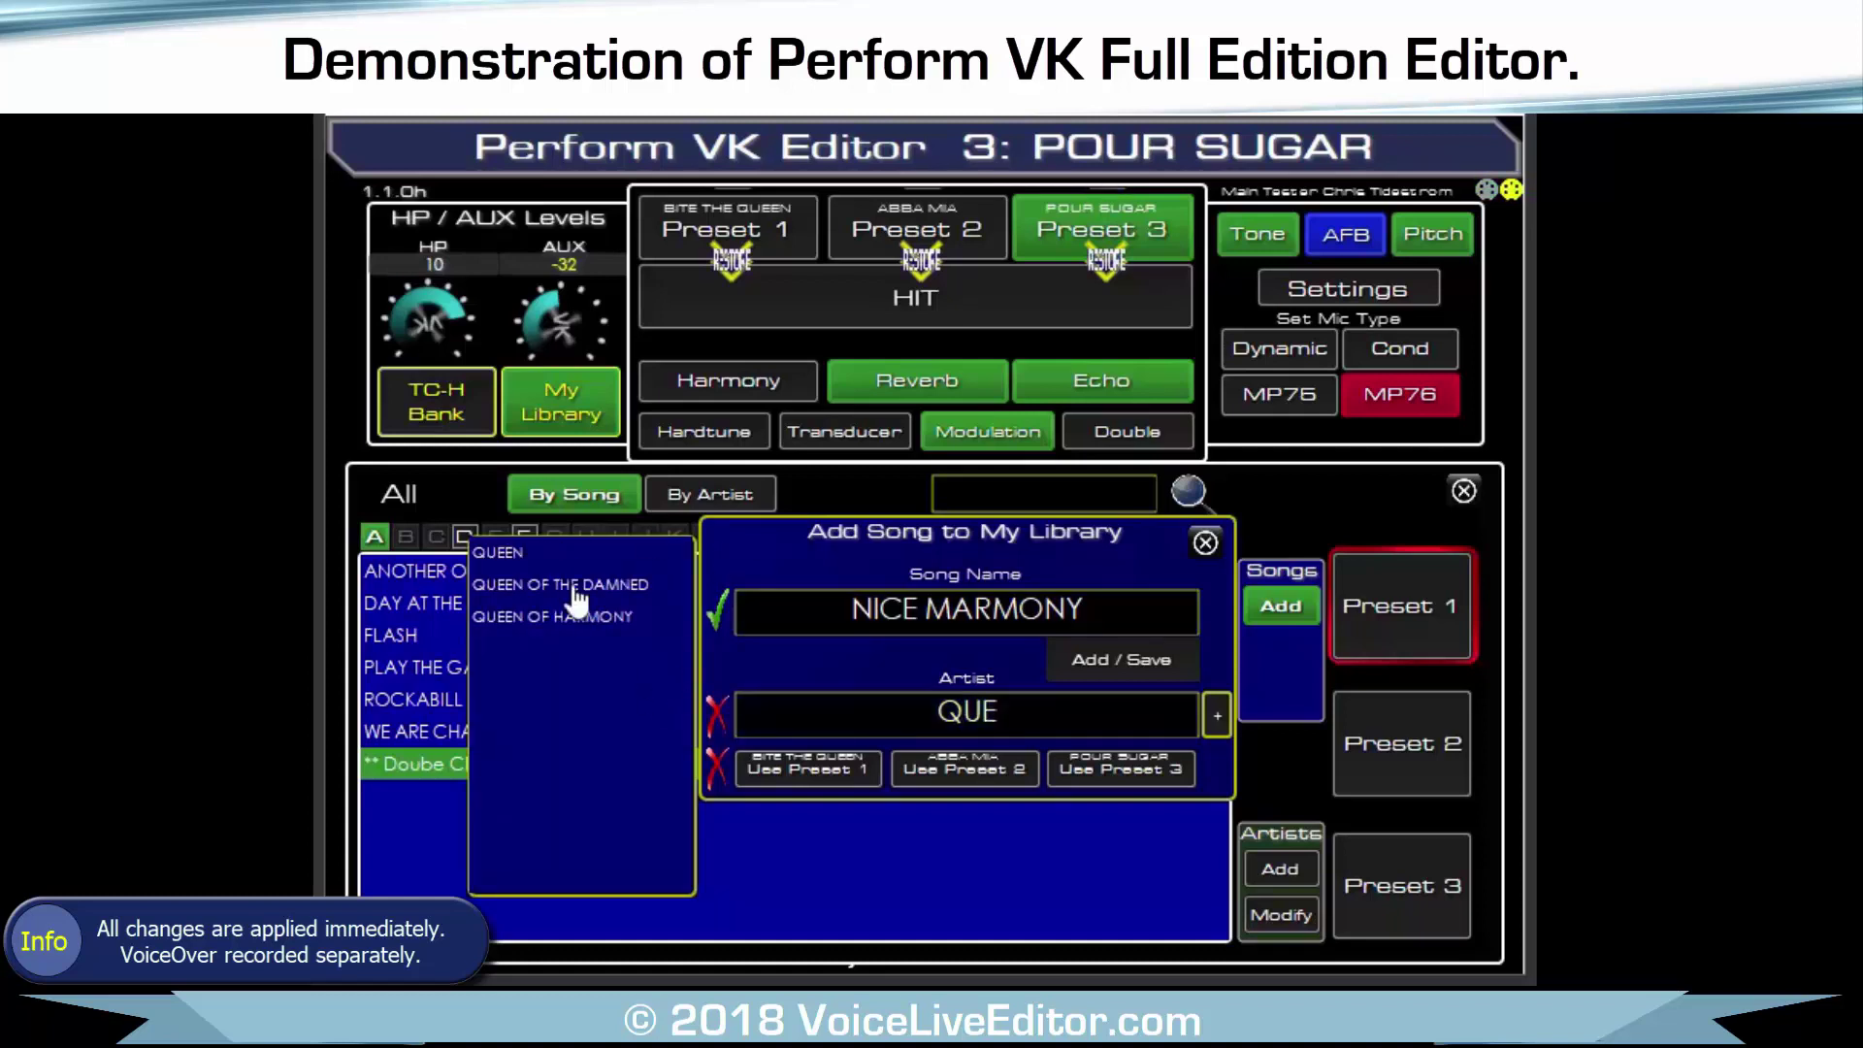
{"action": "left_click_drag", "start_coordinate": [1000, 714], "coordinate": [912, 714]}
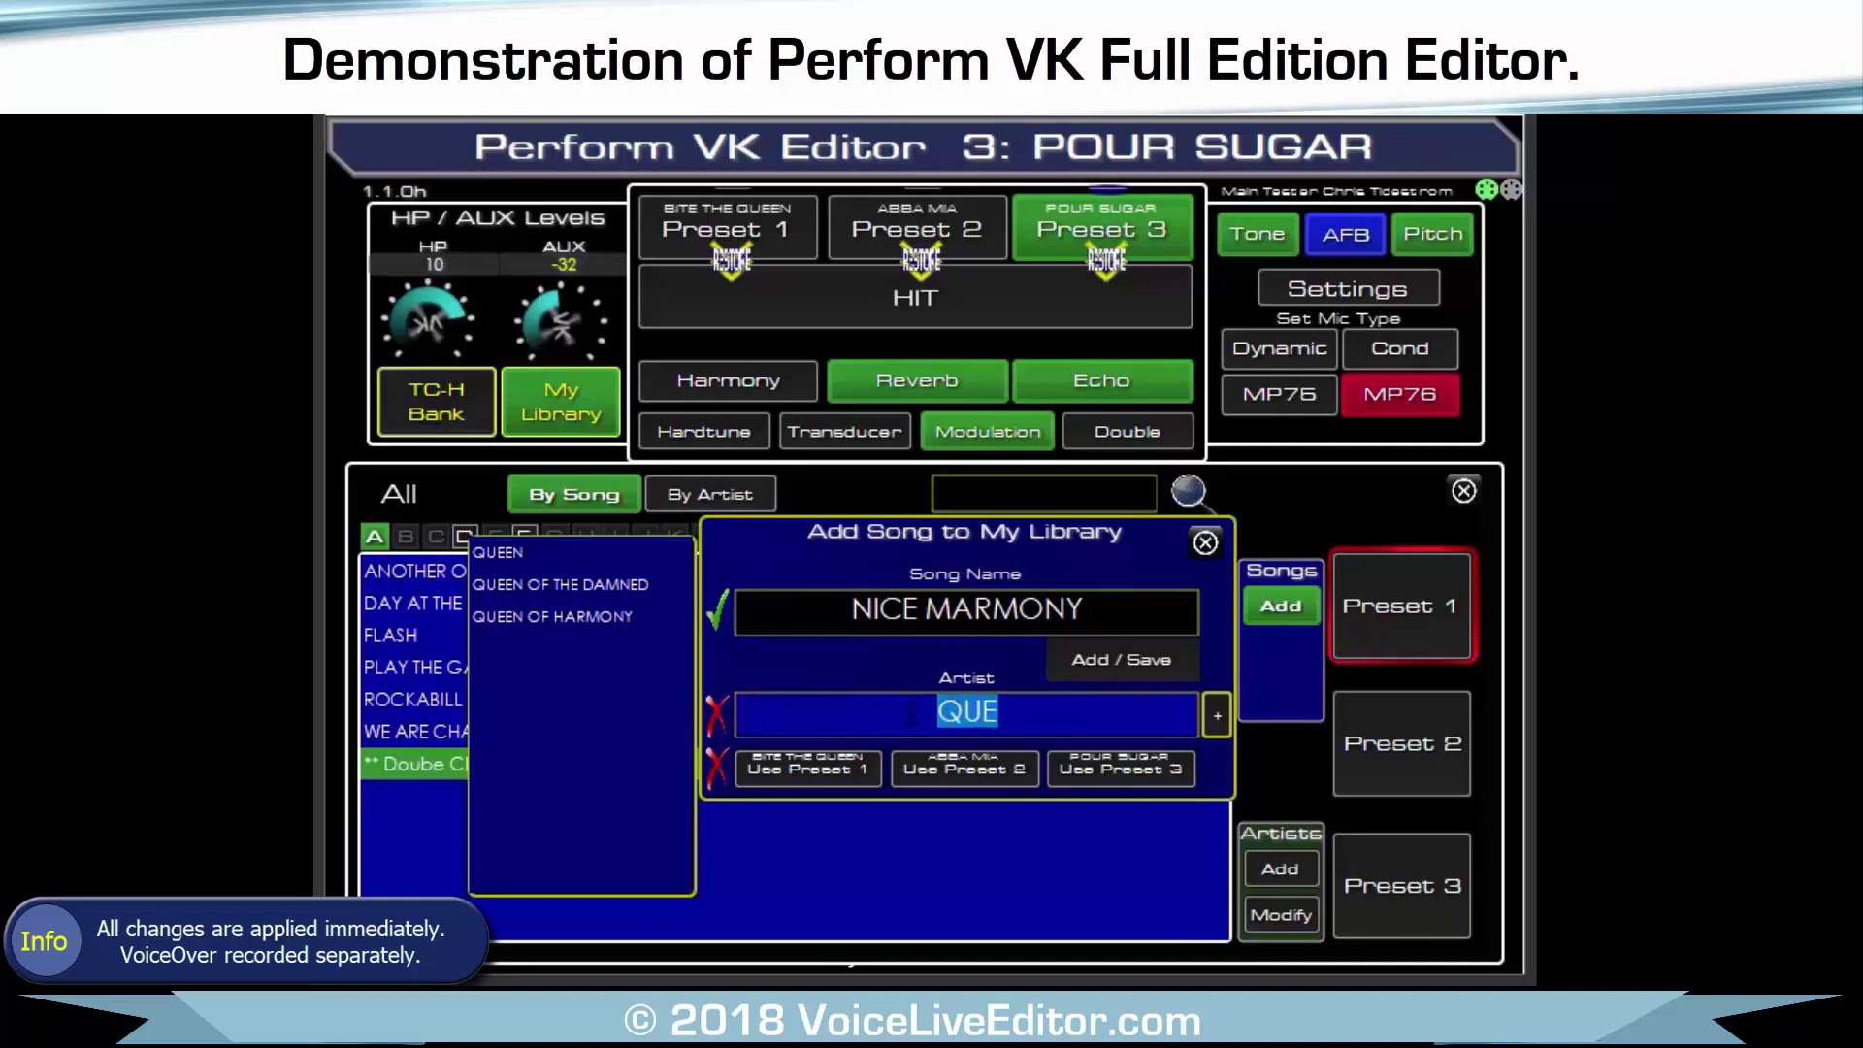
{"action": "type", "text": "ABB"}
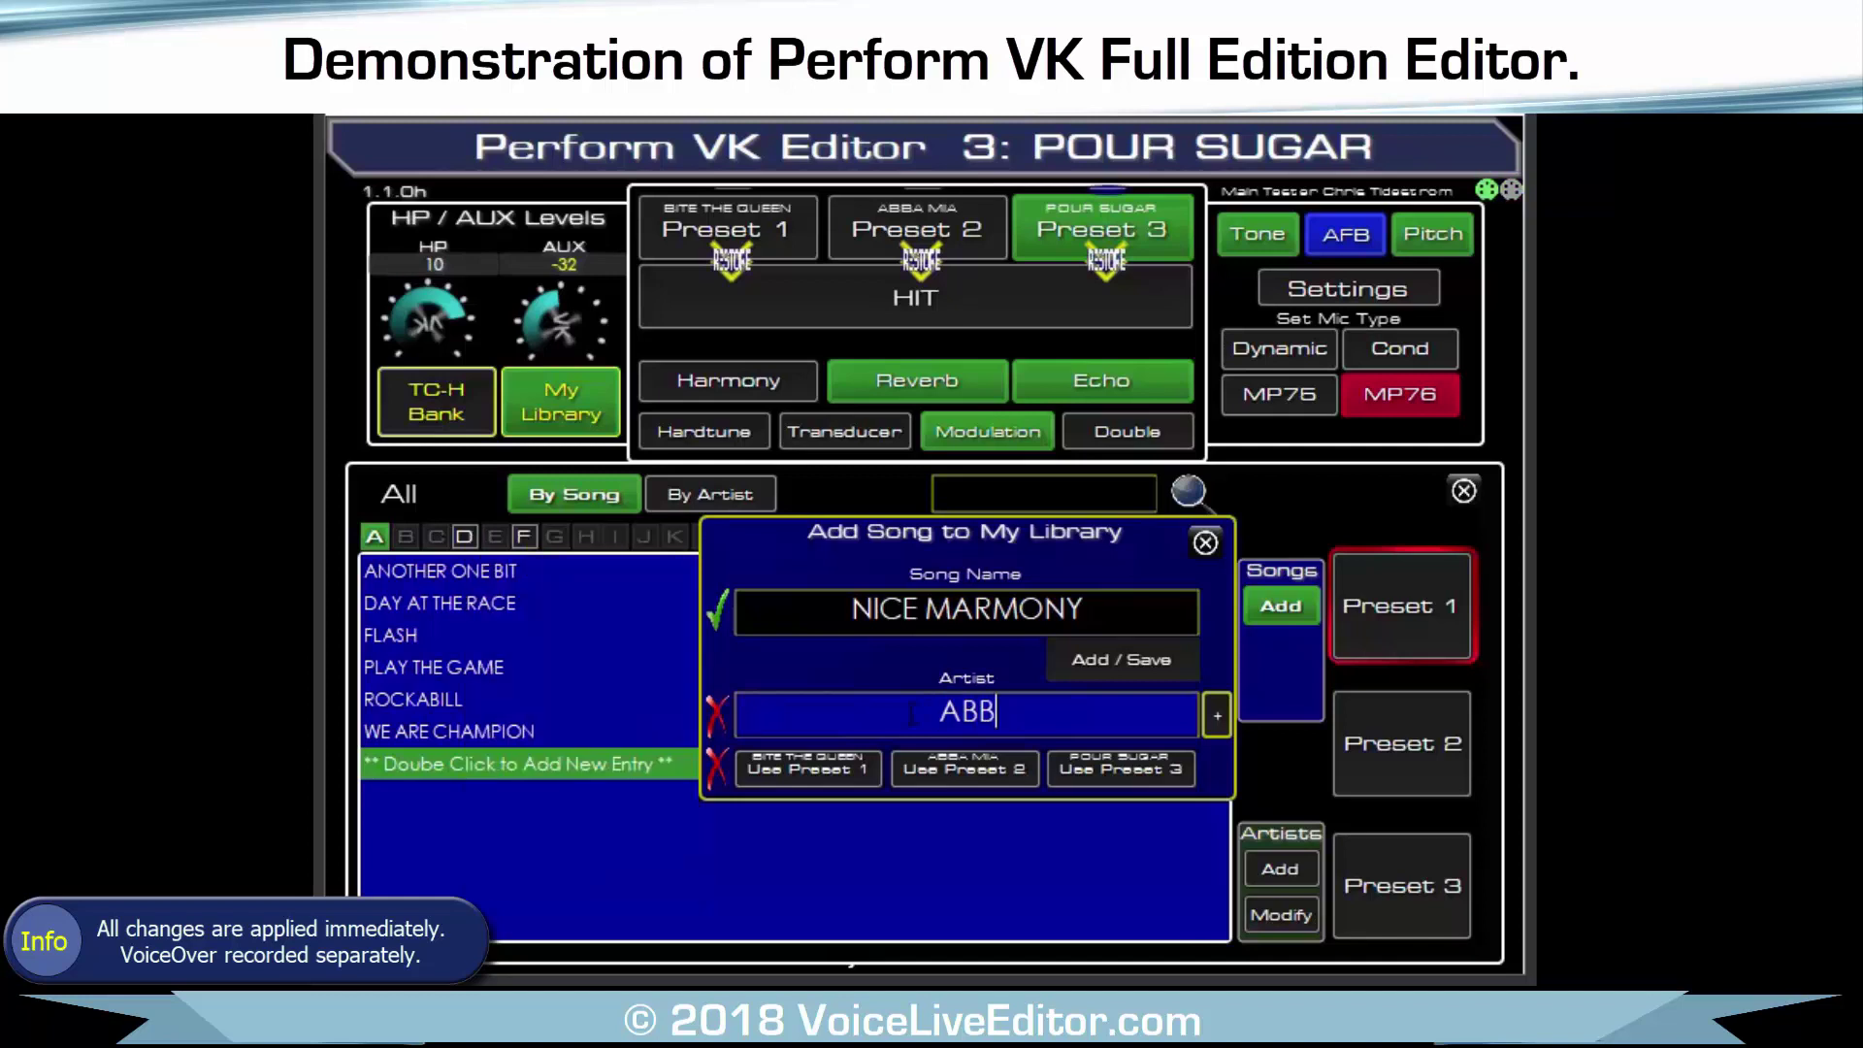
{"action": "key", "text": "BackSpace"}
{"action": "key", "text": "BackSpace"}
{"action": "key", "text": "BackSpace"}
{"action": "type", "text": "STRAY CA"}
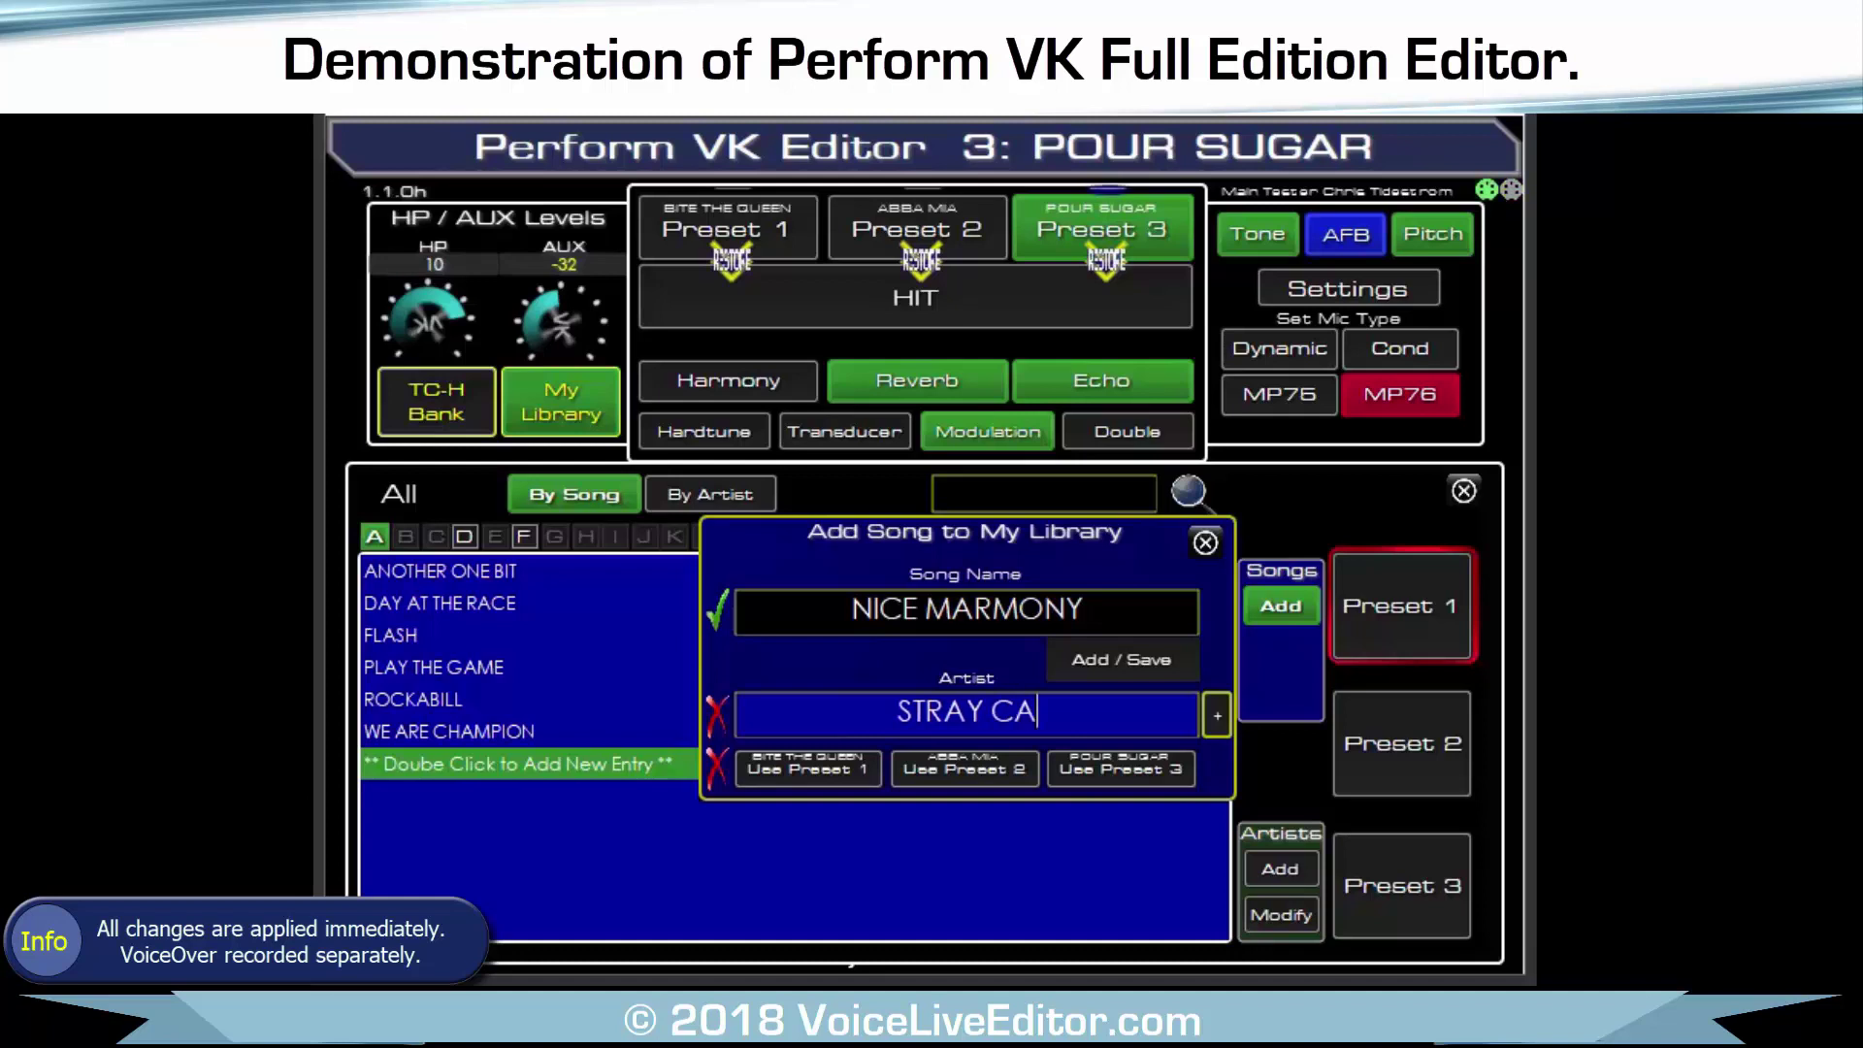
{"action": "type", "text": "TS"}
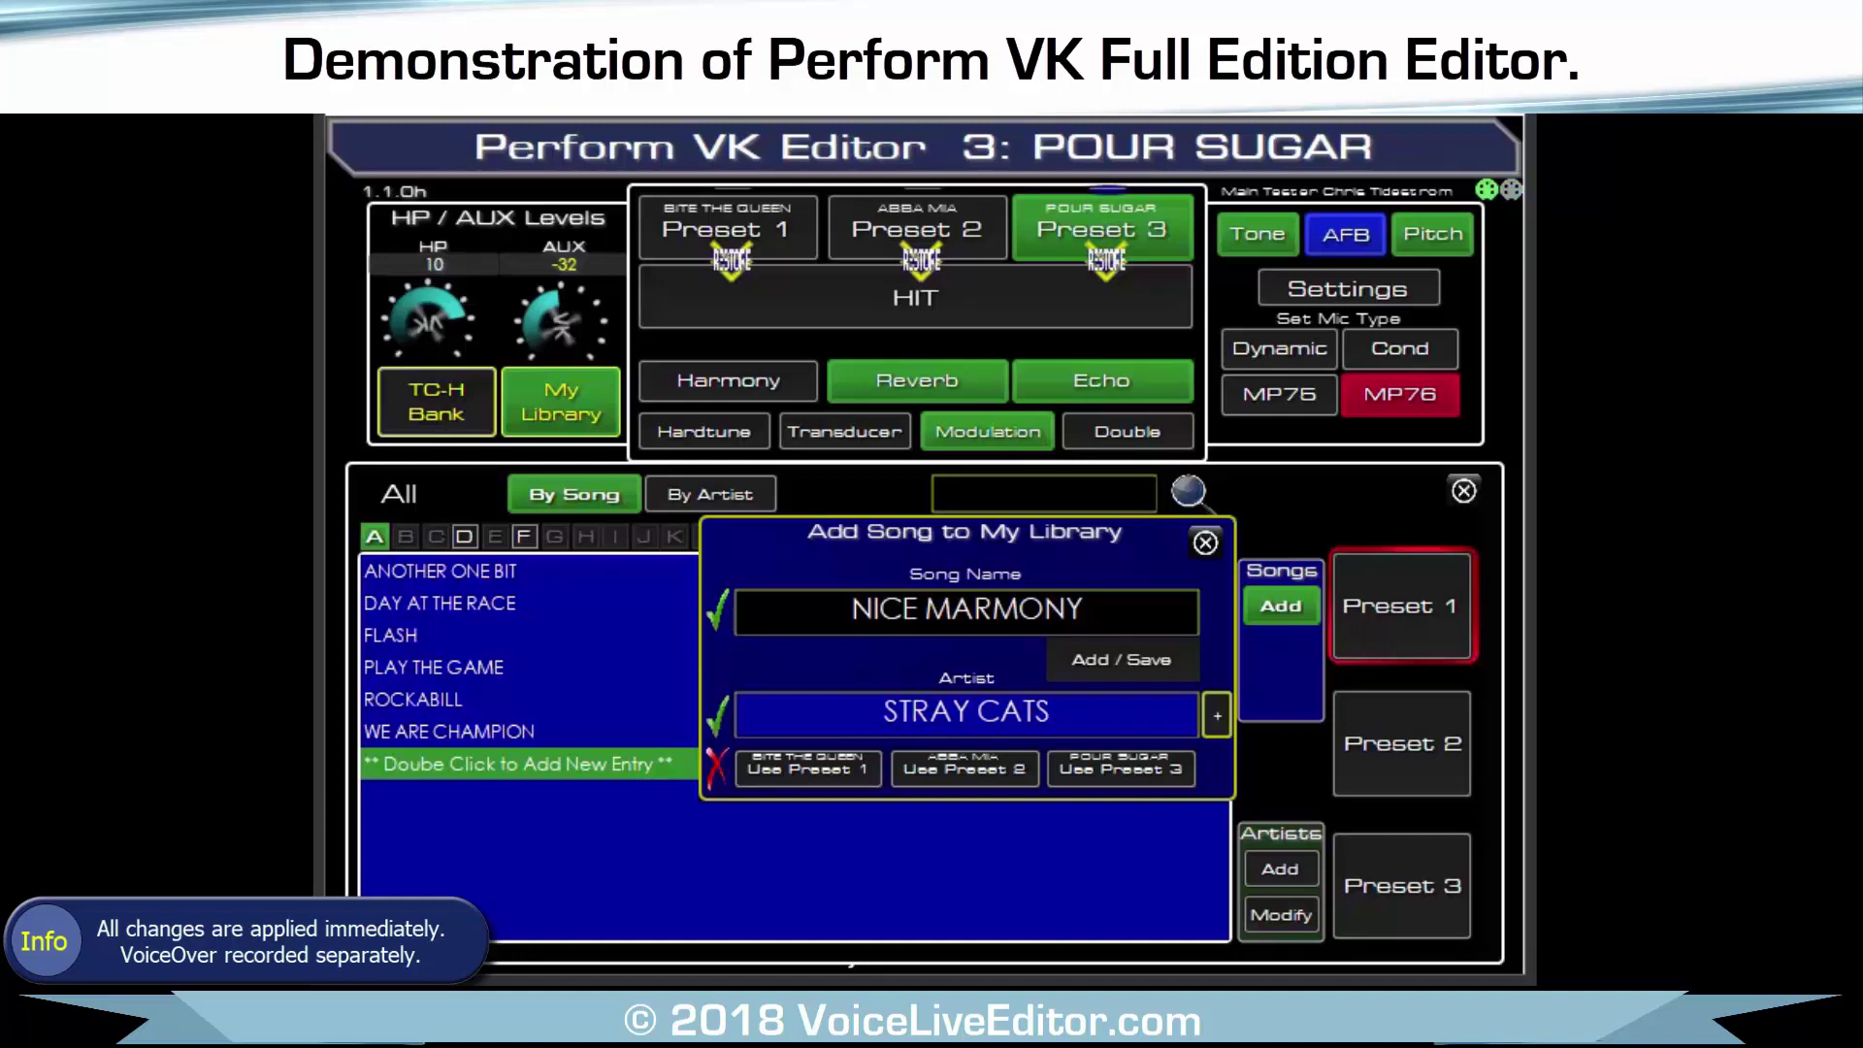
{"action": "key", "text": "Return"}
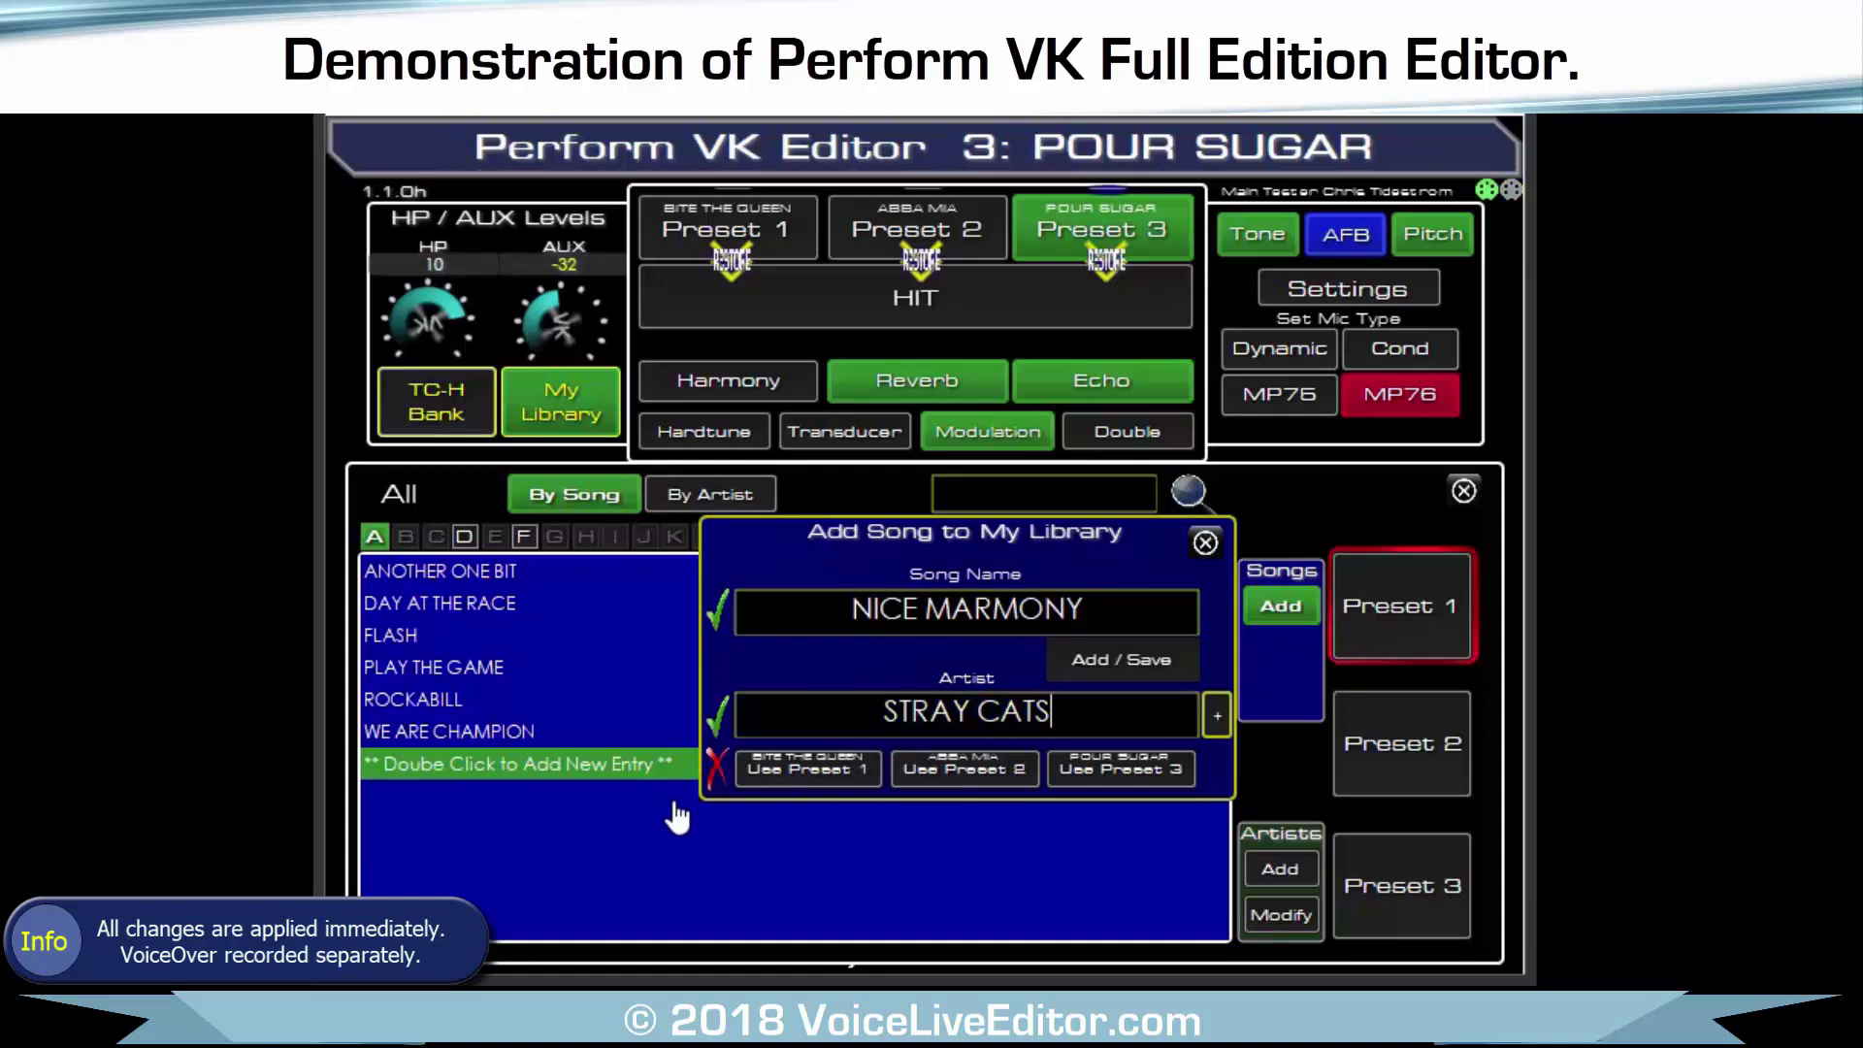
{"action": "left_click", "coordinate": [1106, 790]}
{"action": "left_click", "coordinate": [1095, 776]}
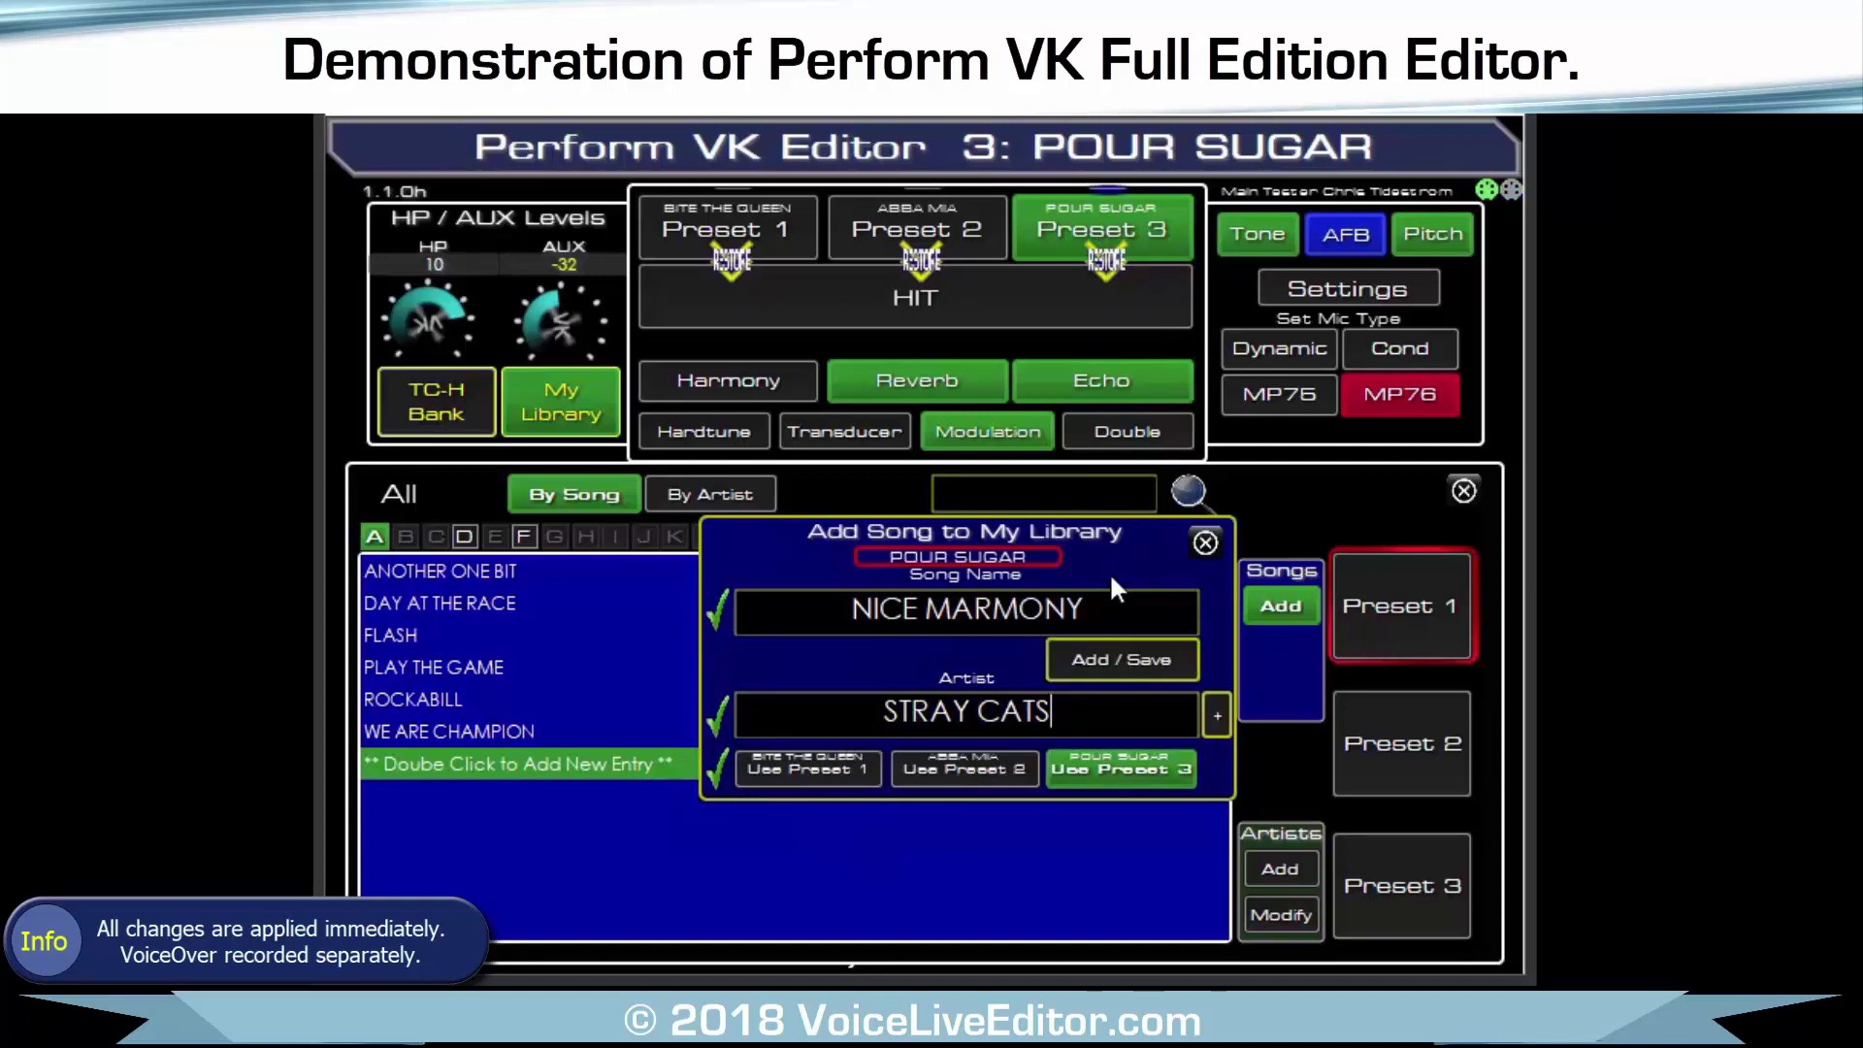
{"action": "left_click", "coordinate": [1161, 664]}
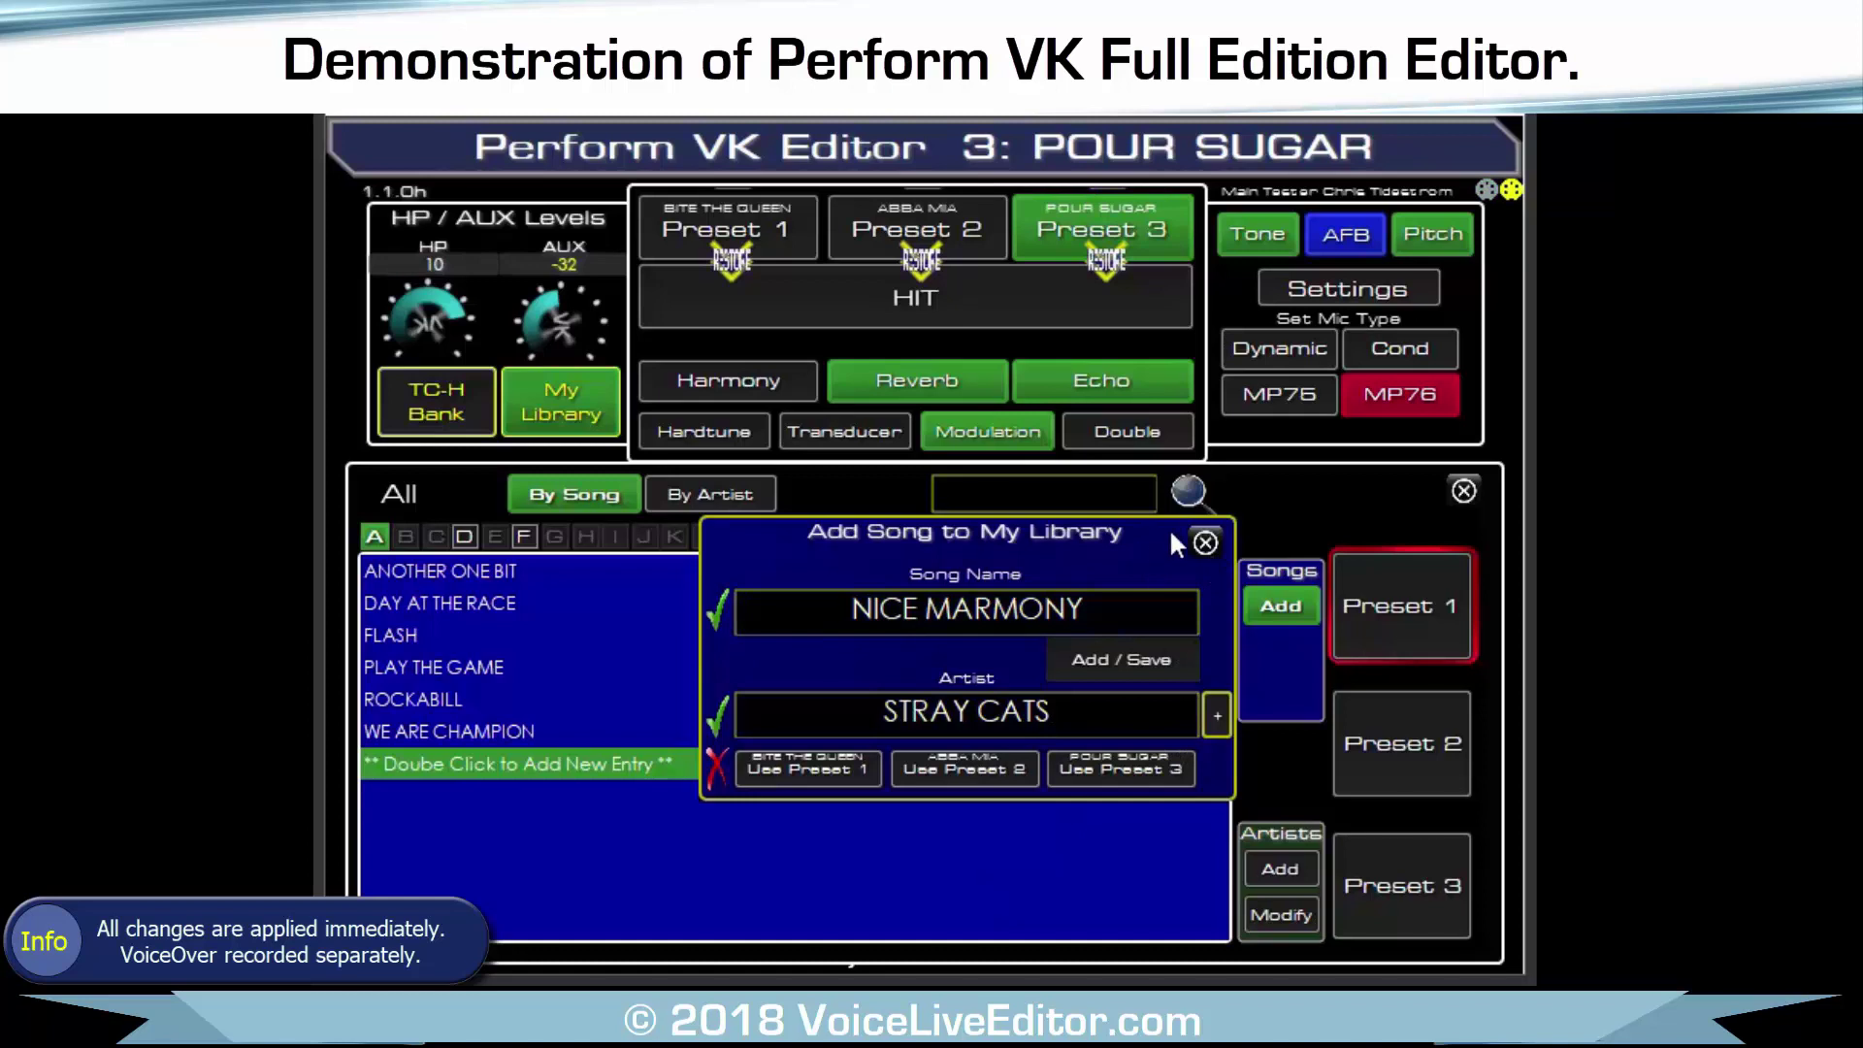
Close the song form and browse My Library by artist, from QUEEN OF THE DAMNED to DAVID BOWIE.
{"action": "left_click", "coordinate": [1205, 544]}
{"action": "left_click", "coordinate": [710, 494]}
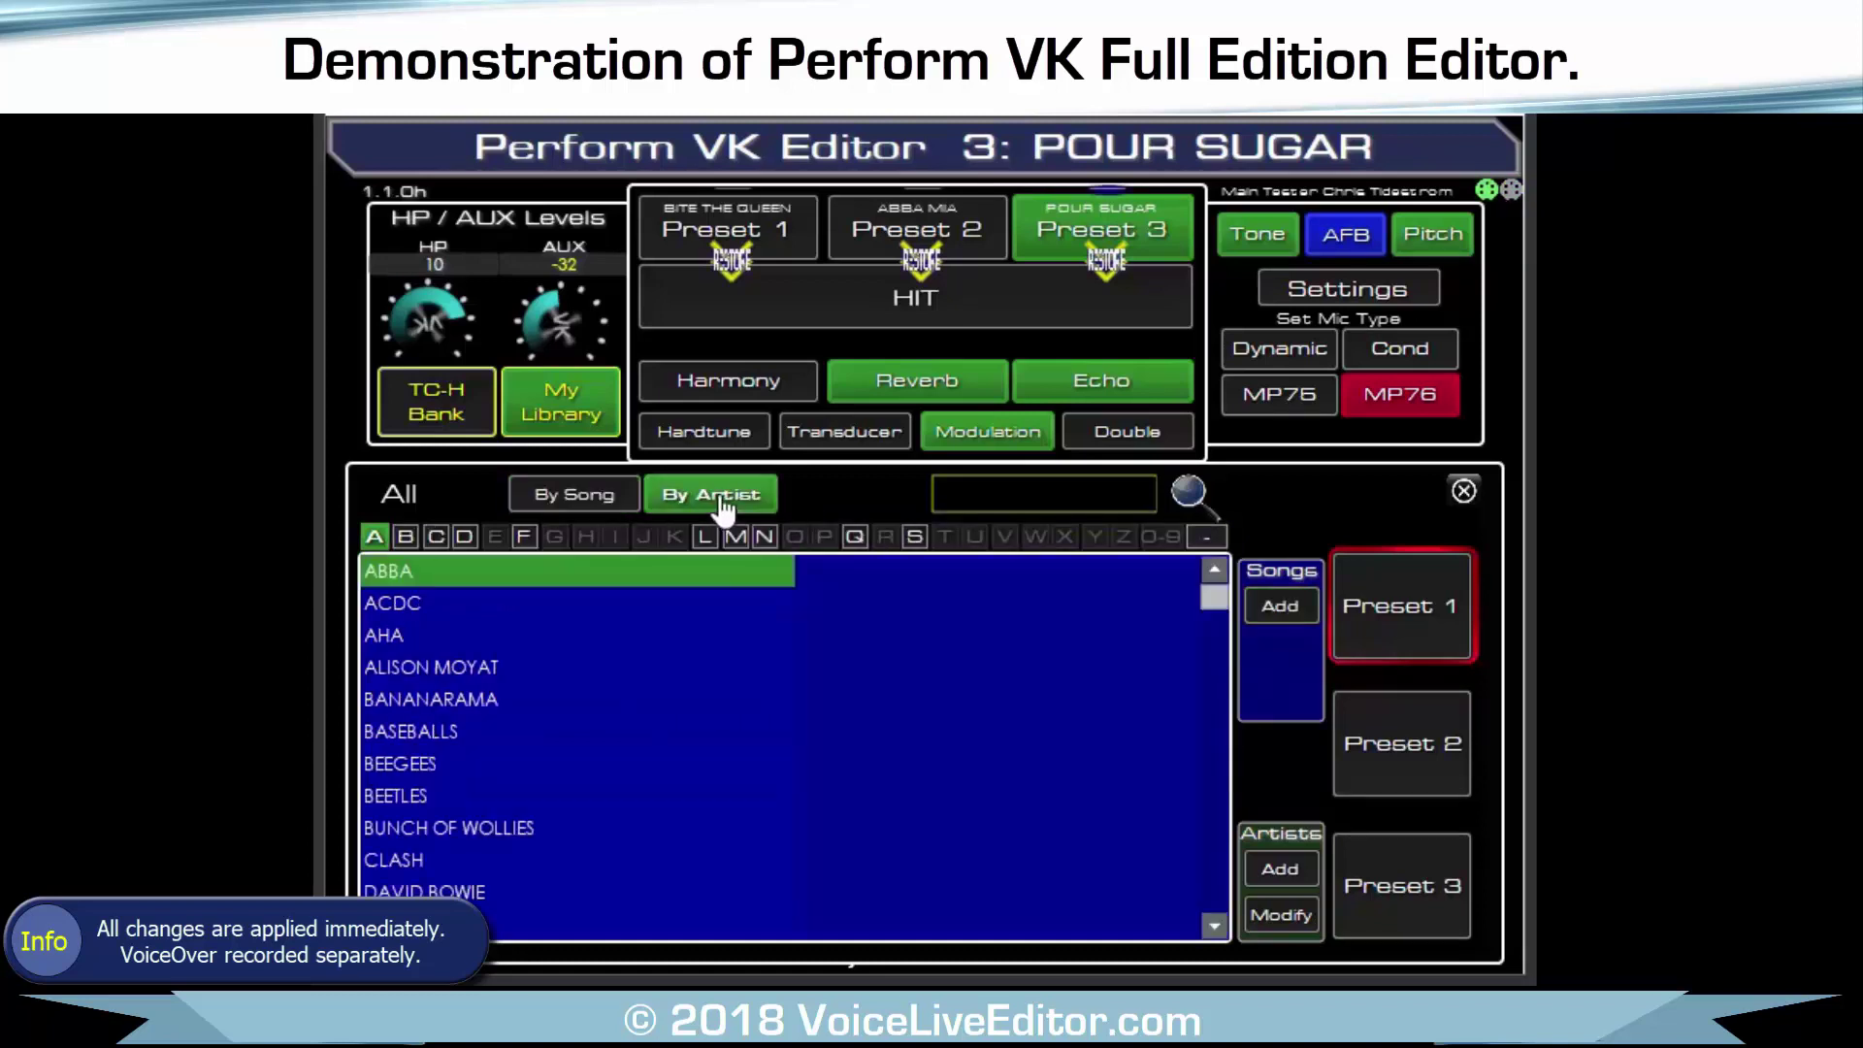
{"action": "scroll", "coordinate": [545, 791], "scroll_direction": "down", "scroll_amount": 3}
{"action": "scroll", "coordinate": [545, 795], "scroll_direction": "down", "scroll_amount": 1}
{"action": "left_click", "coordinate": [403, 861]}
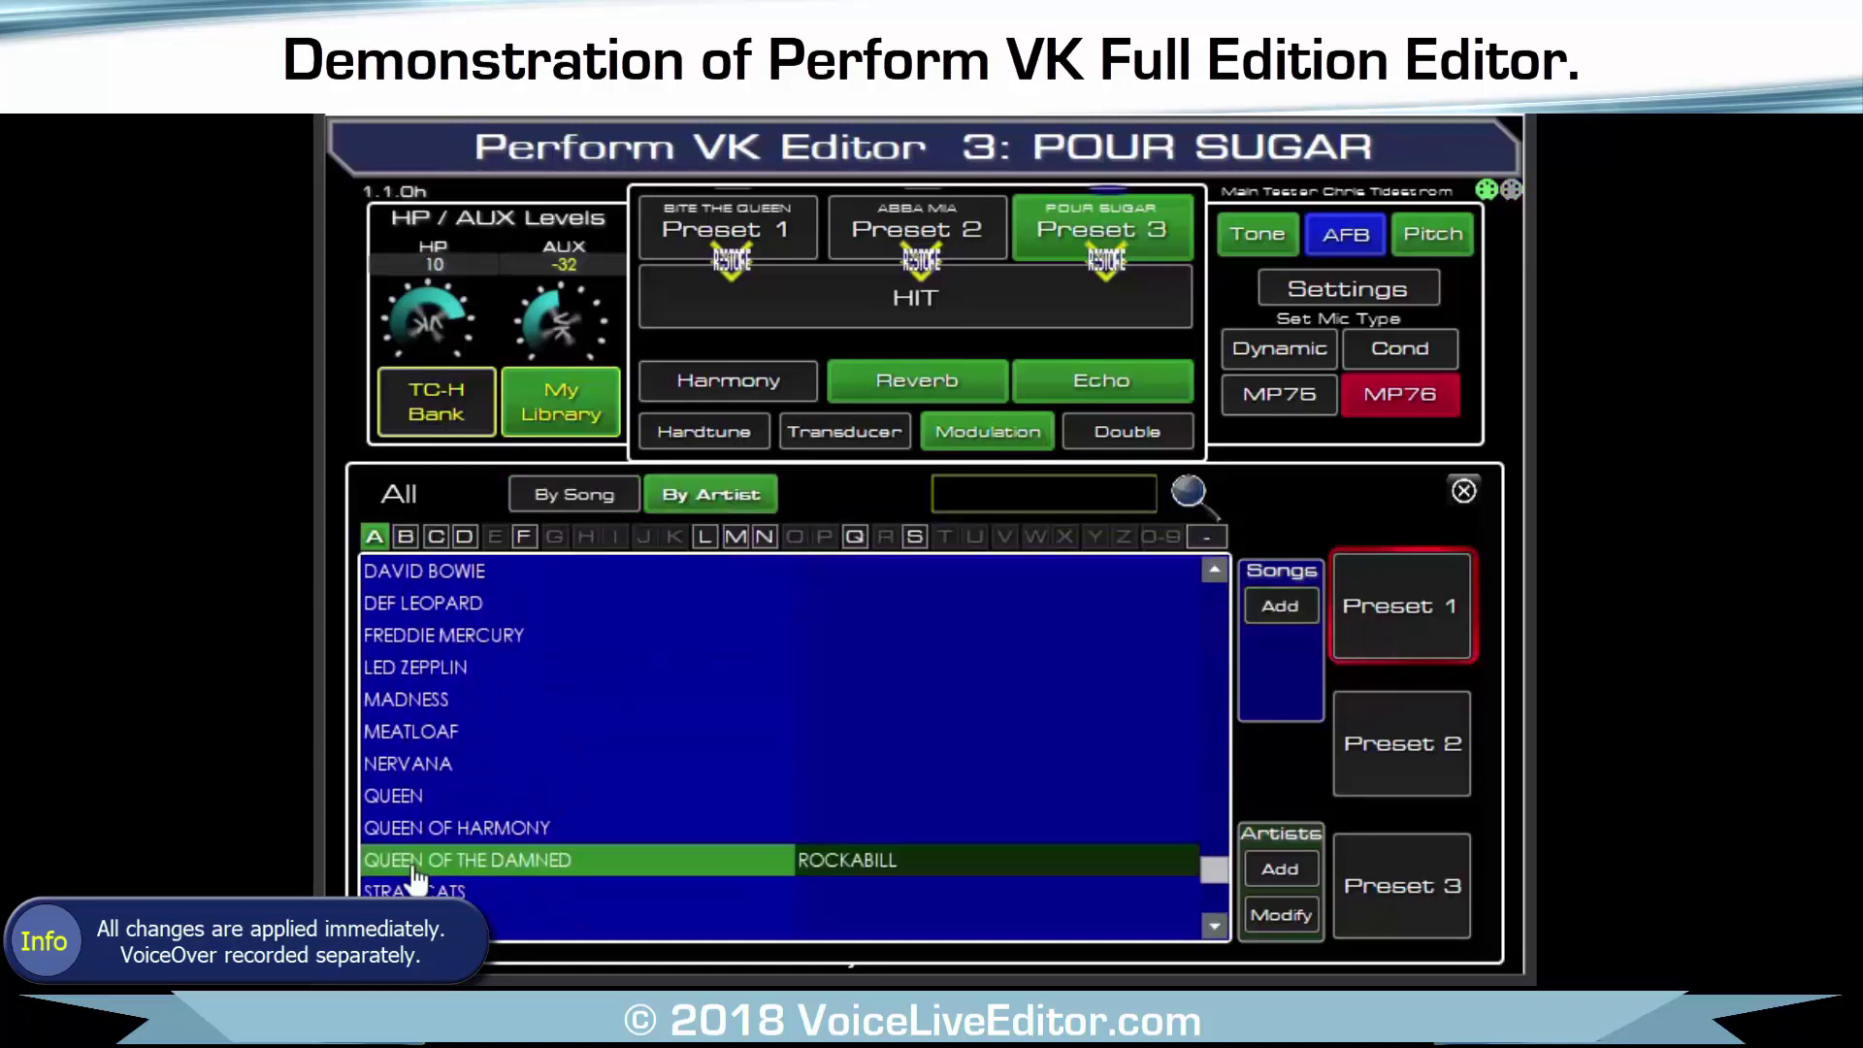
{"action": "left_click", "coordinate": [401, 820]}
{"action": "left_click", "coordinate": [400, 796]}
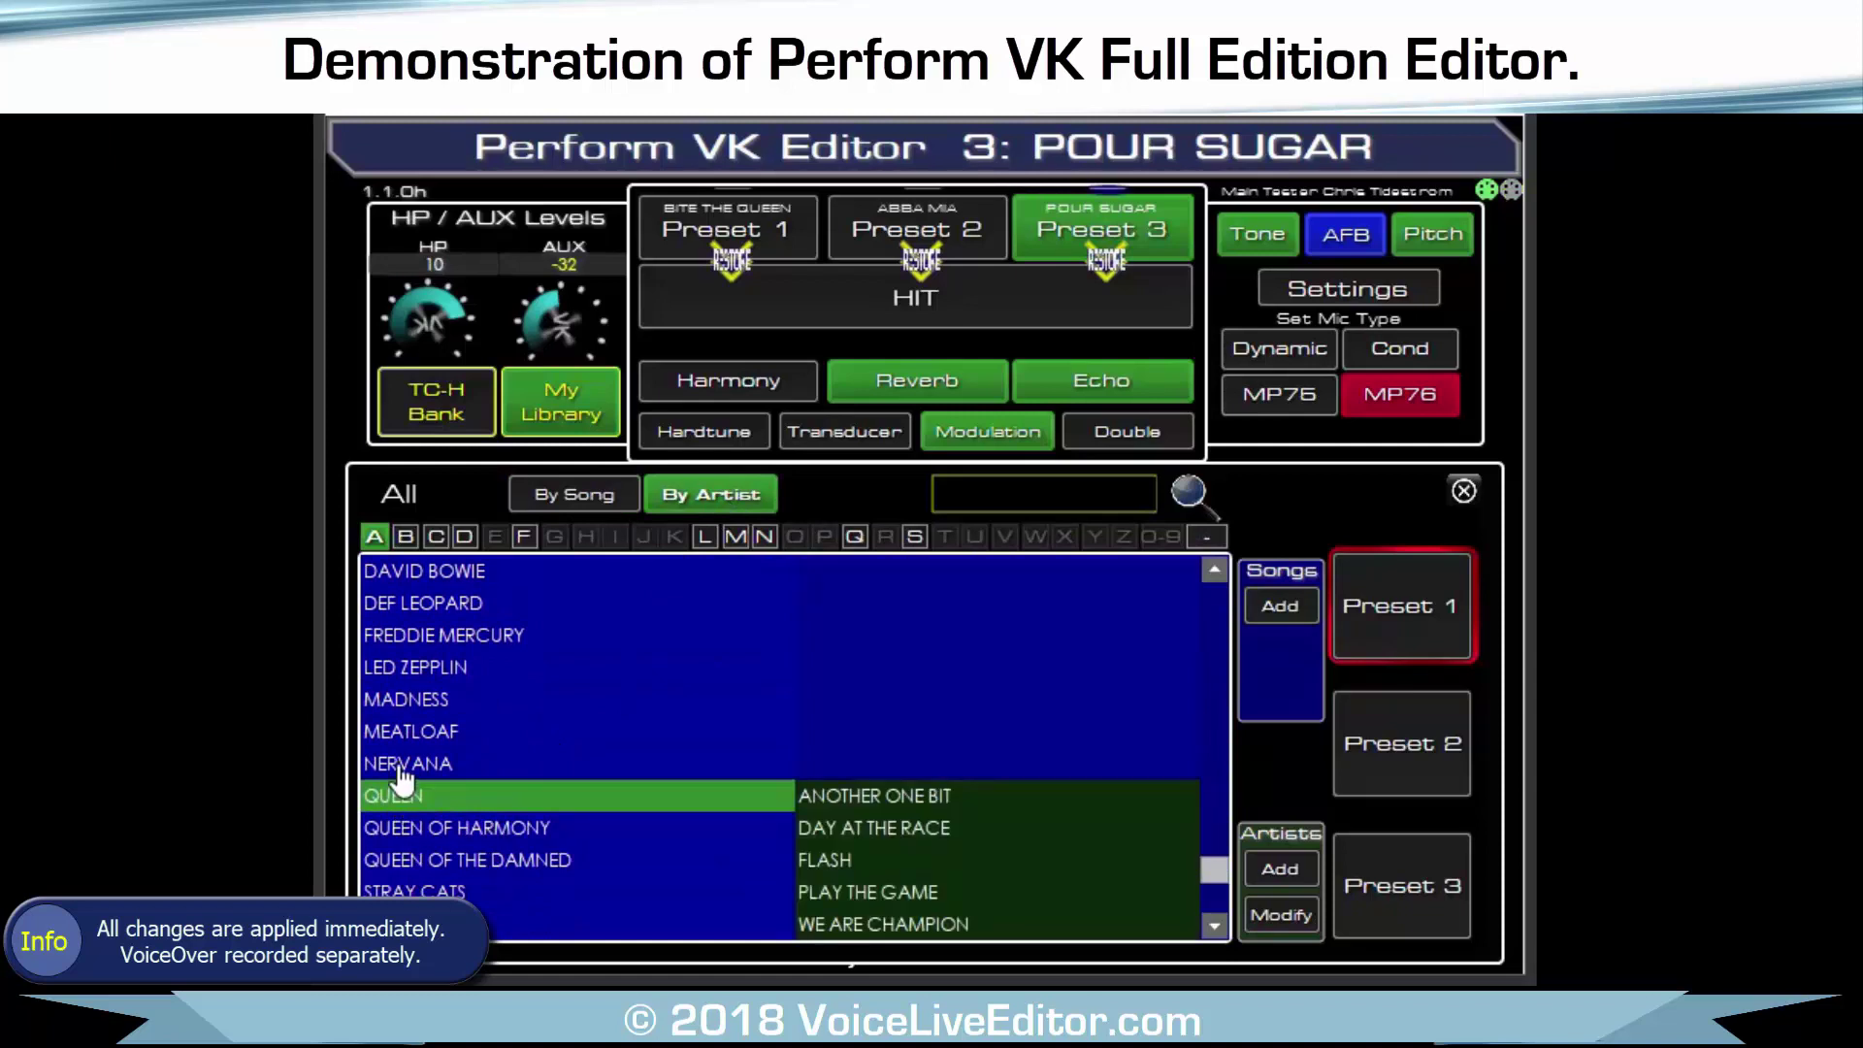
{"action": "left_click", "coordinate": [400, 764]}
{"action": "left_click", "coordinate": [403, 733]}
{"action": "left_click", "coordinate": [405, 699]}
{"action": "left_click", "coordinate": [408, 668]}
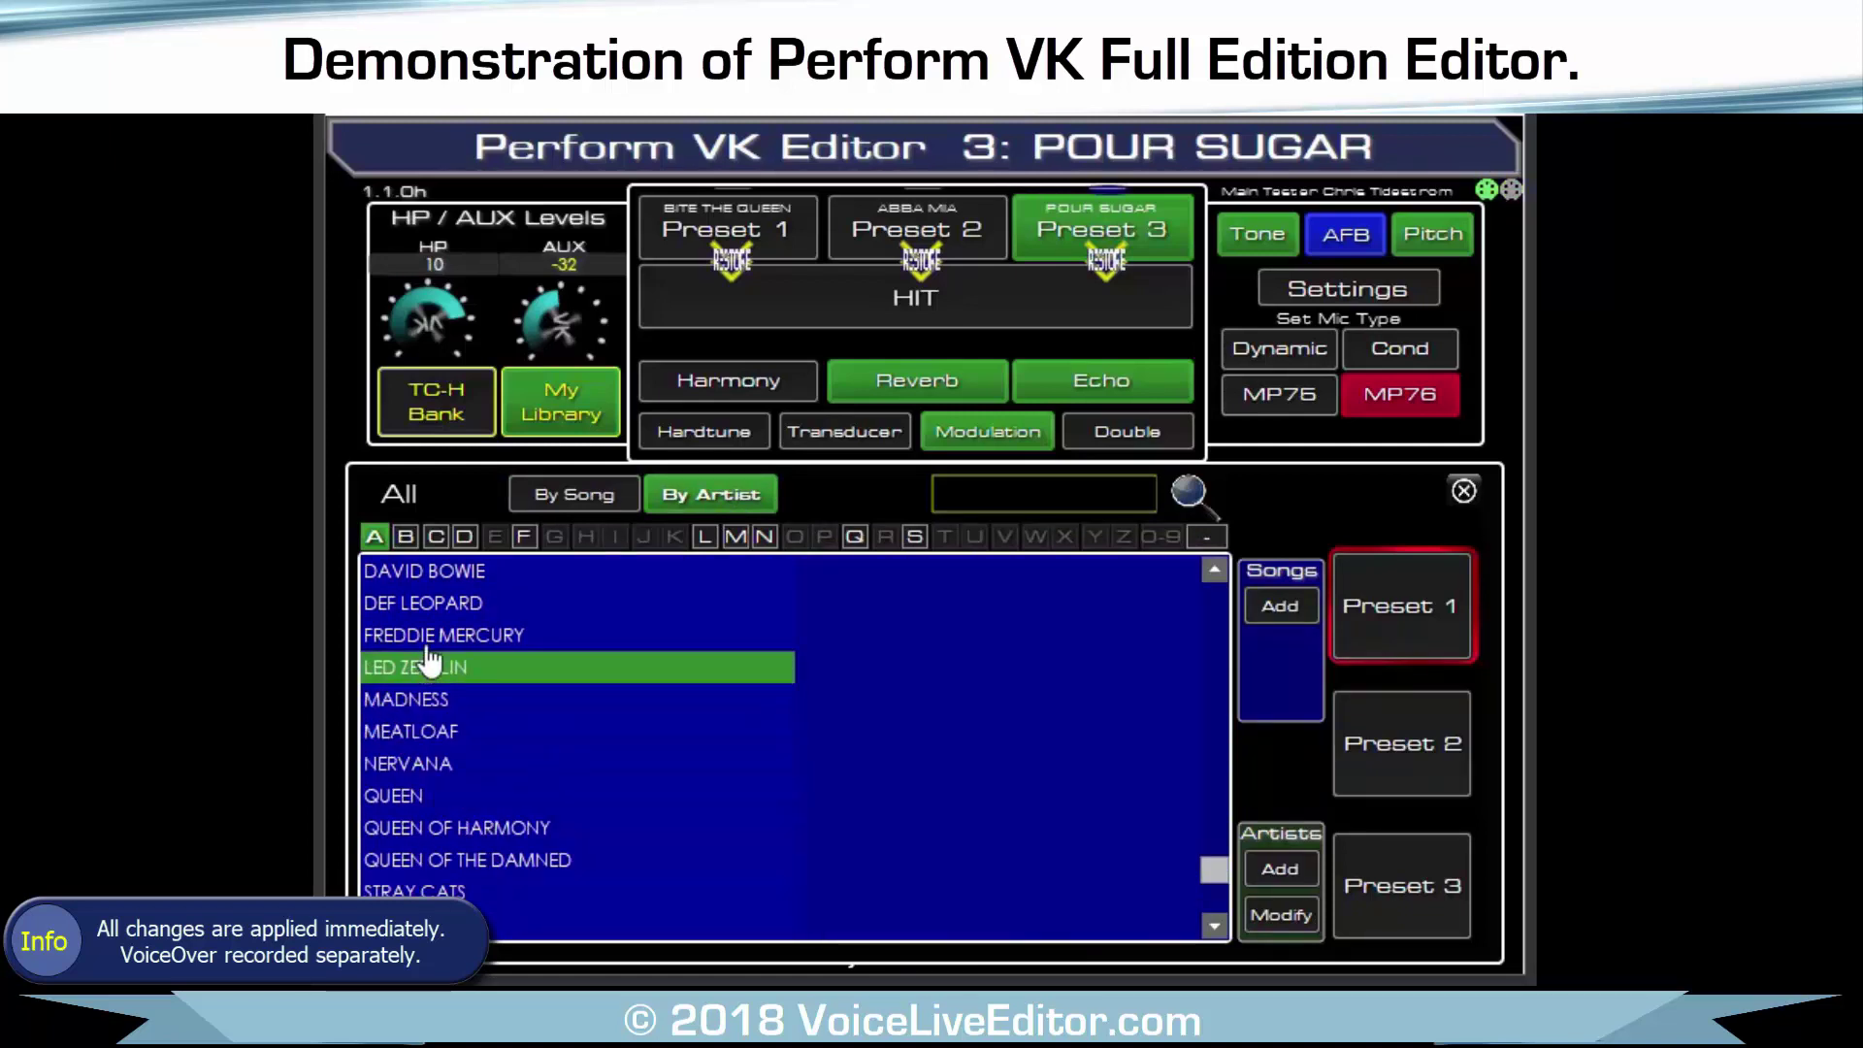
{"action": "left_click", "coordinate": [434, 636]}
{"action": "left_click", "coordinate": [430, 604]}
{"action": "left_click", "coordinate": [430, 571]}
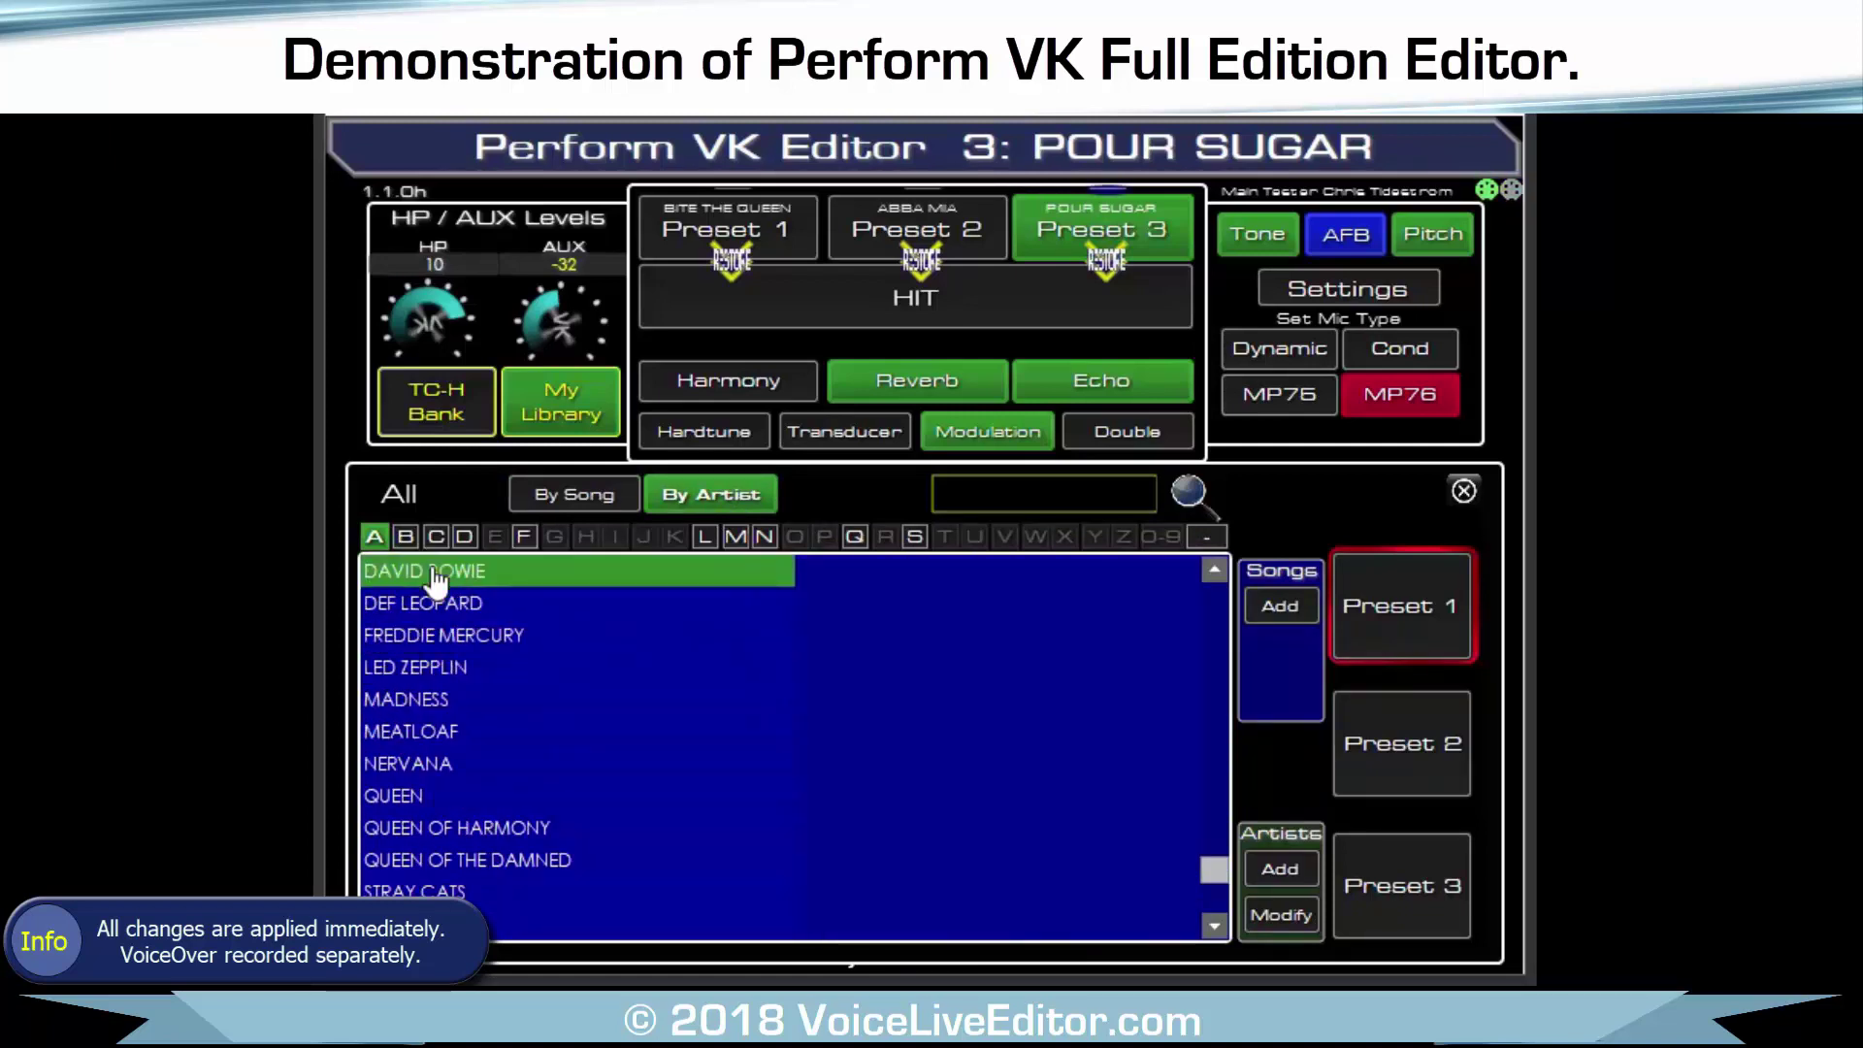
Check the BASEBALLS entry and bring up the Add Artist form with its name selected.
{"action": "scroll", "coordinate": [415, 664], "scroll_direction": "up", "scroll_amount": 4}
{"action": "scroll", "coordinate": [416, 655], "scroll_direction": "up", "scroll_amount": 1}
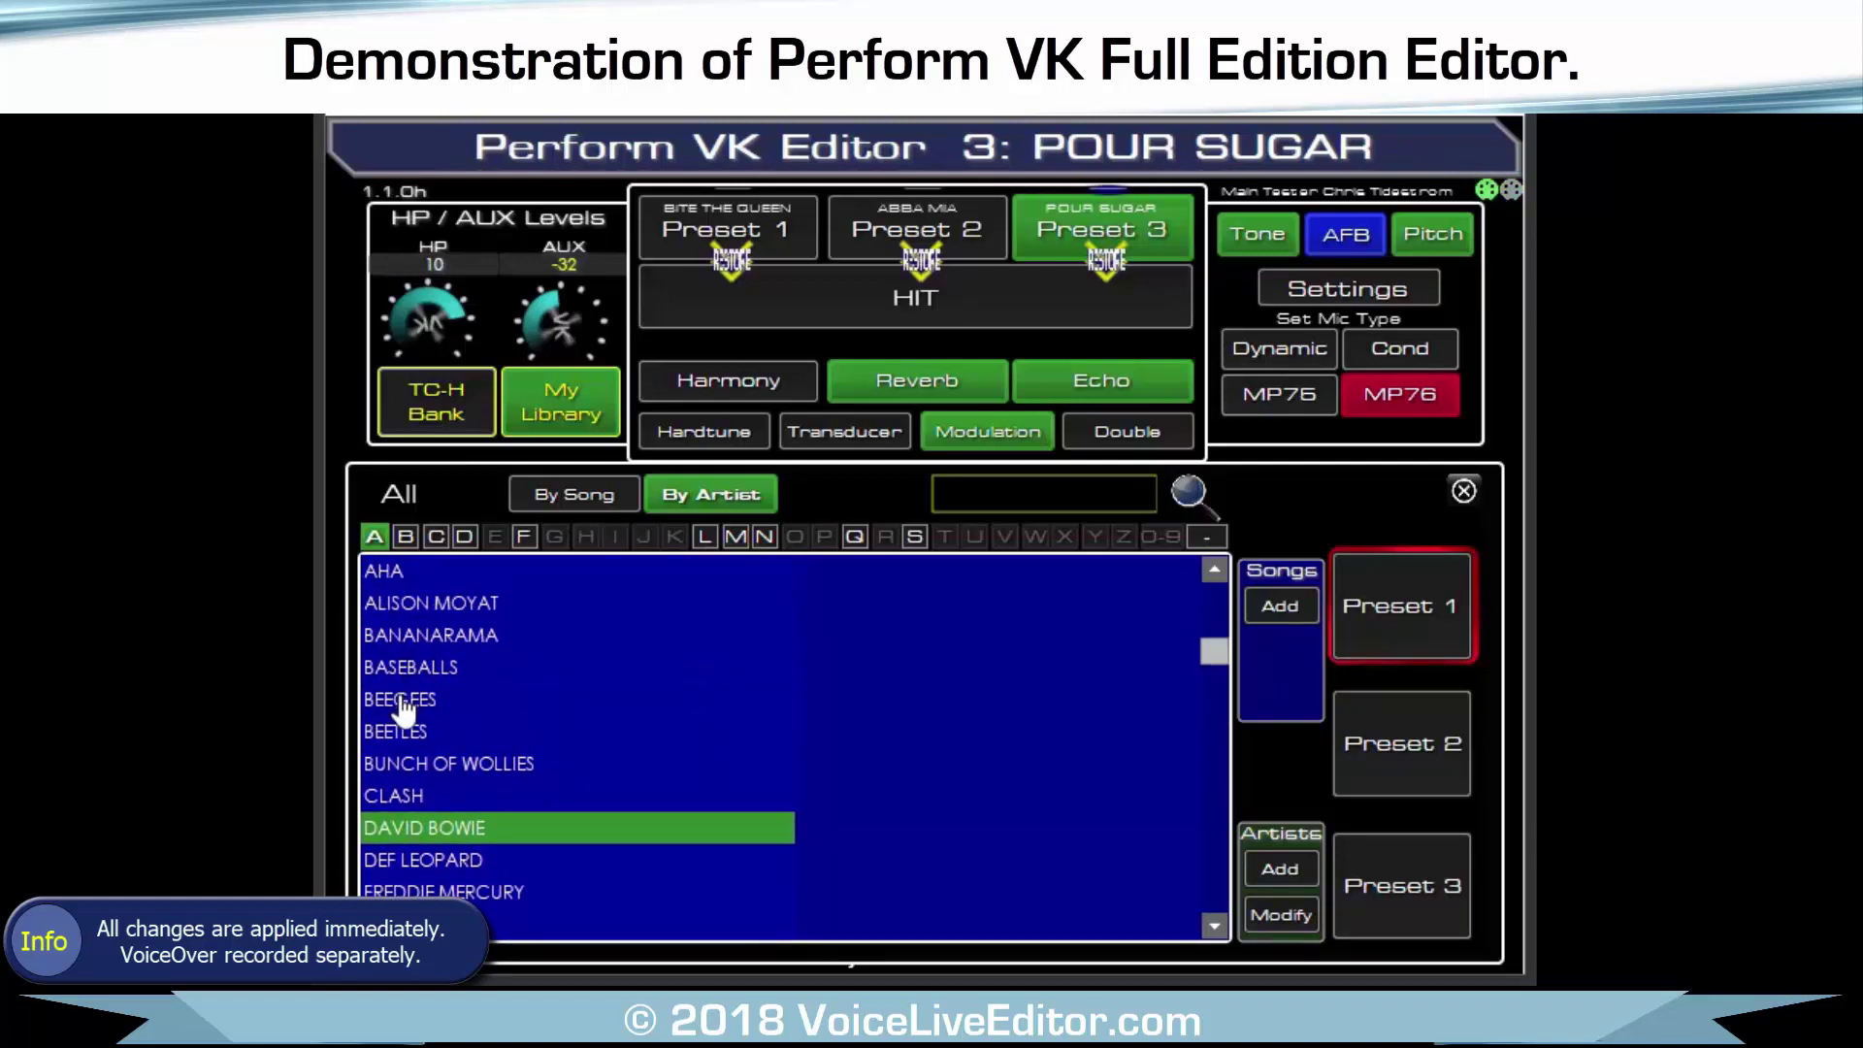
{"action": "left_click", "coordinate": [415, 667]}
{"action": "scroll", "coordinate": [419, 663], "scroll_direction": "up", "scroll_amount": 2}
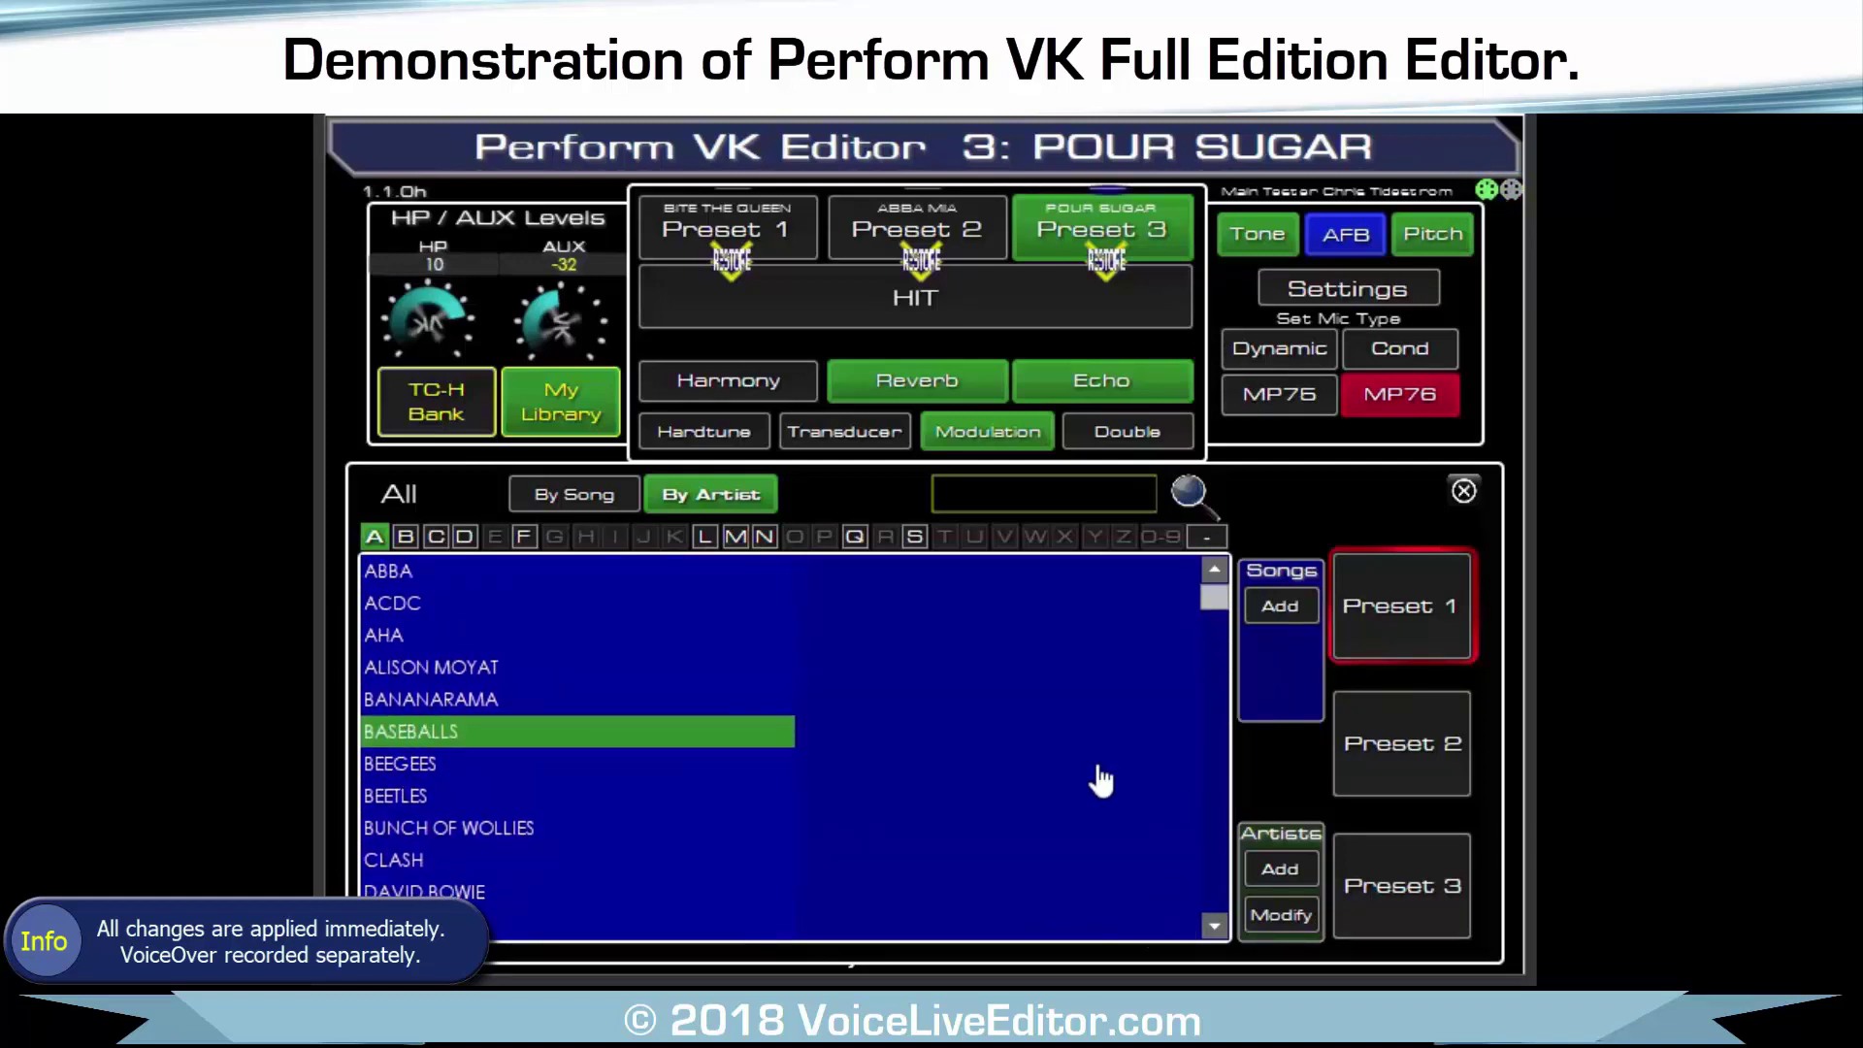
{"action": "left_click", "coordinate": [1279, 873]}
{"action": "left_click", "coordinate": [864, 884]}
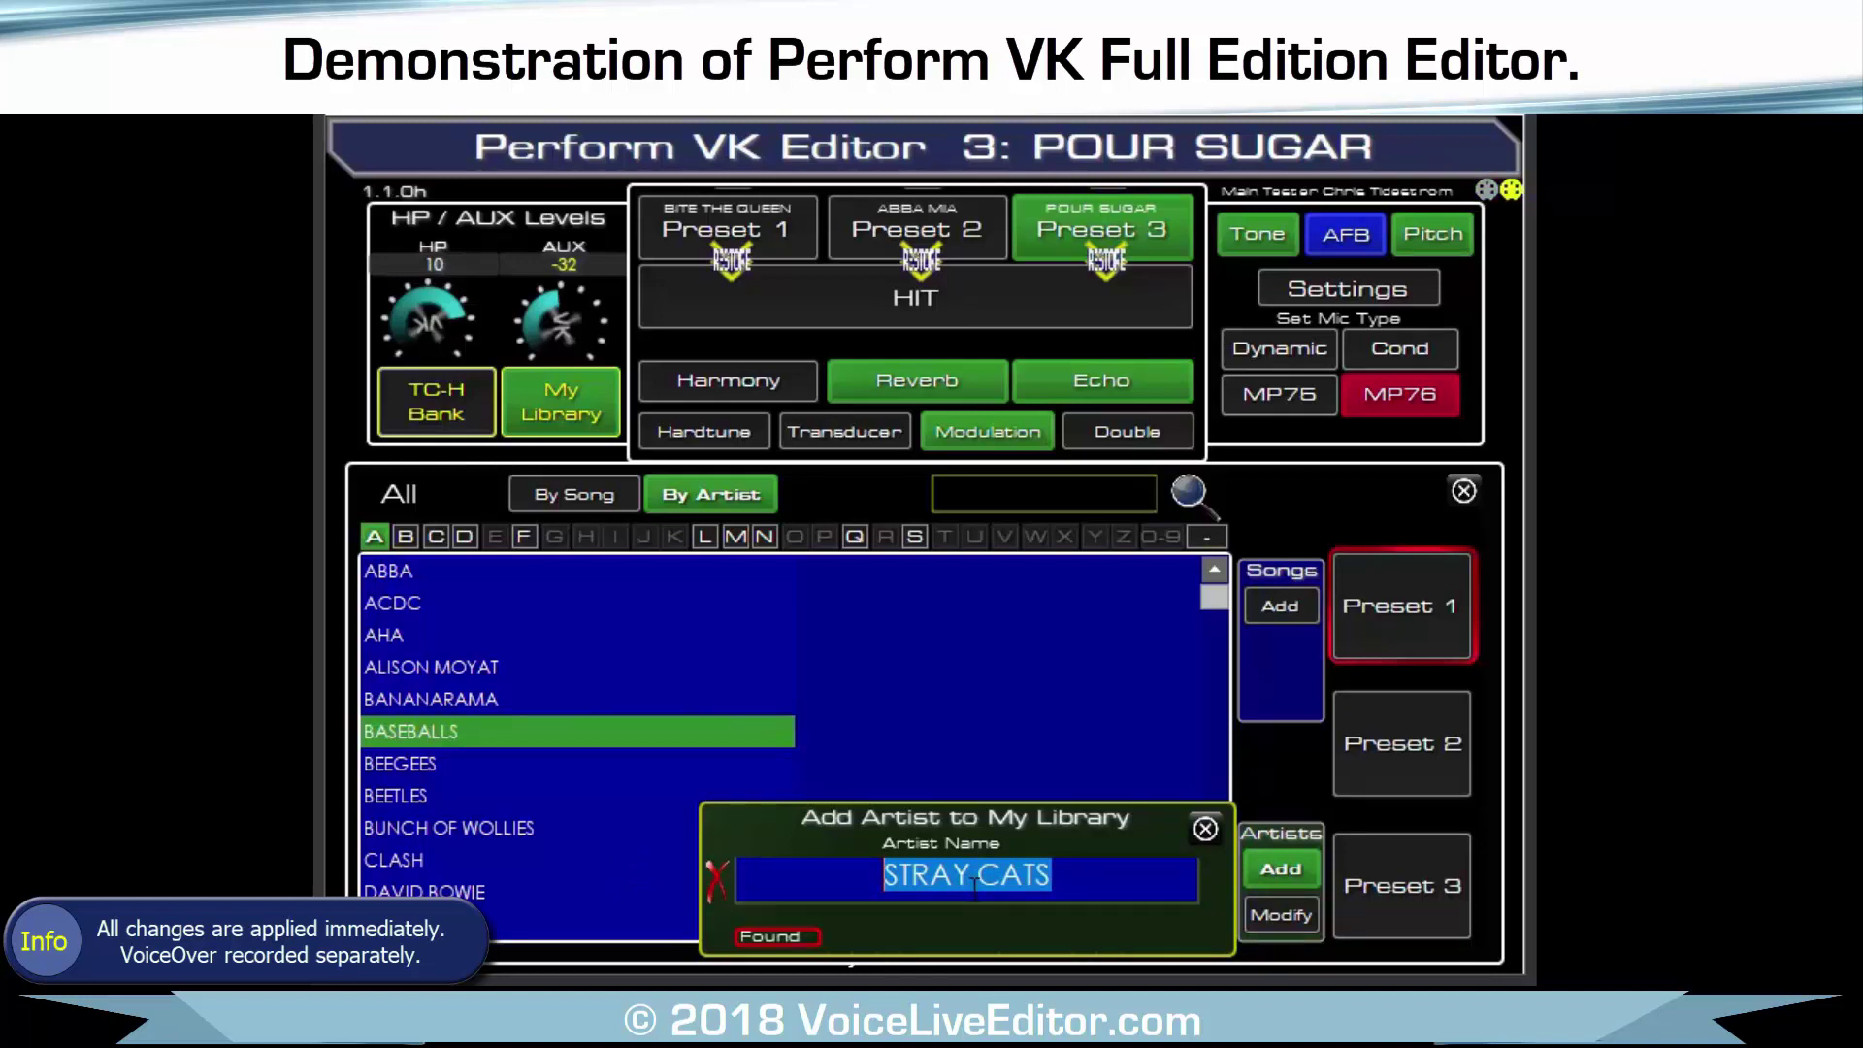
Replace the prefilled artist name with THE JETS and save it to My Library.
{"action": "key", "text": "BackSpace"}
{"action": "type", "text": "THE "}
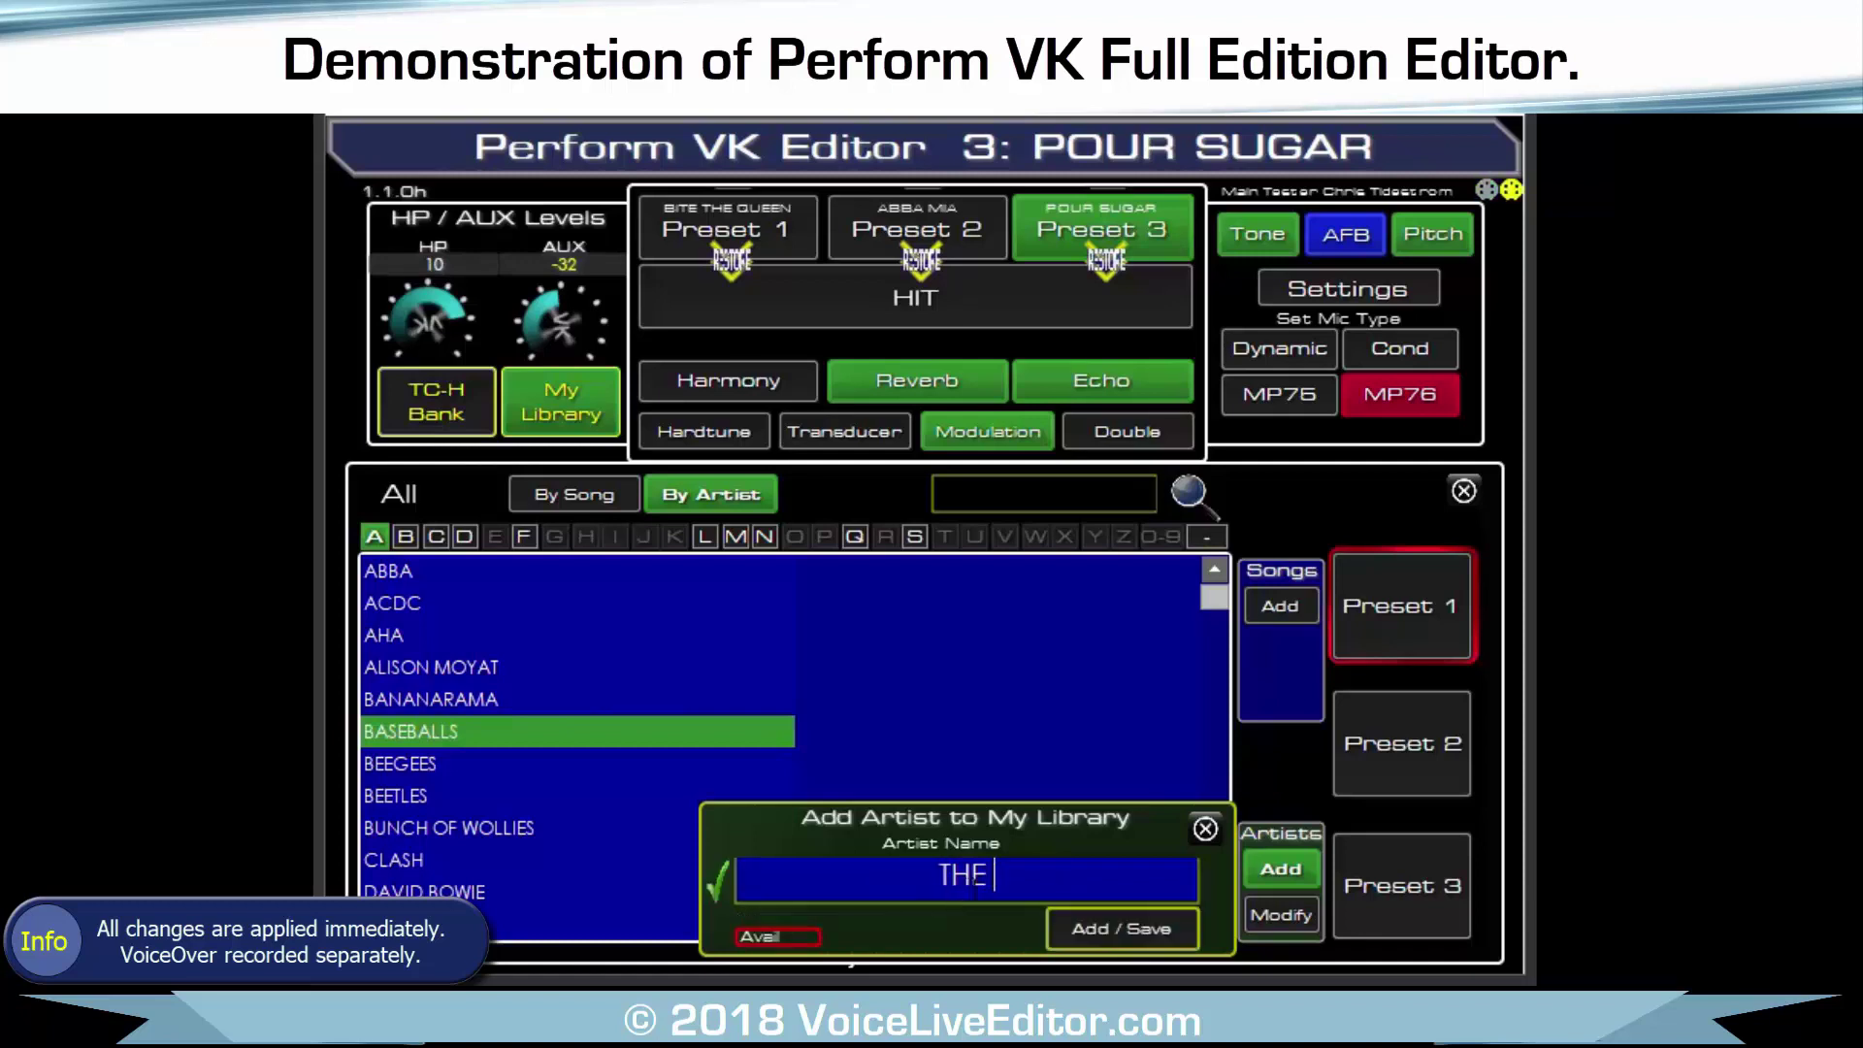
{"action": "type", "text": "JETS"}
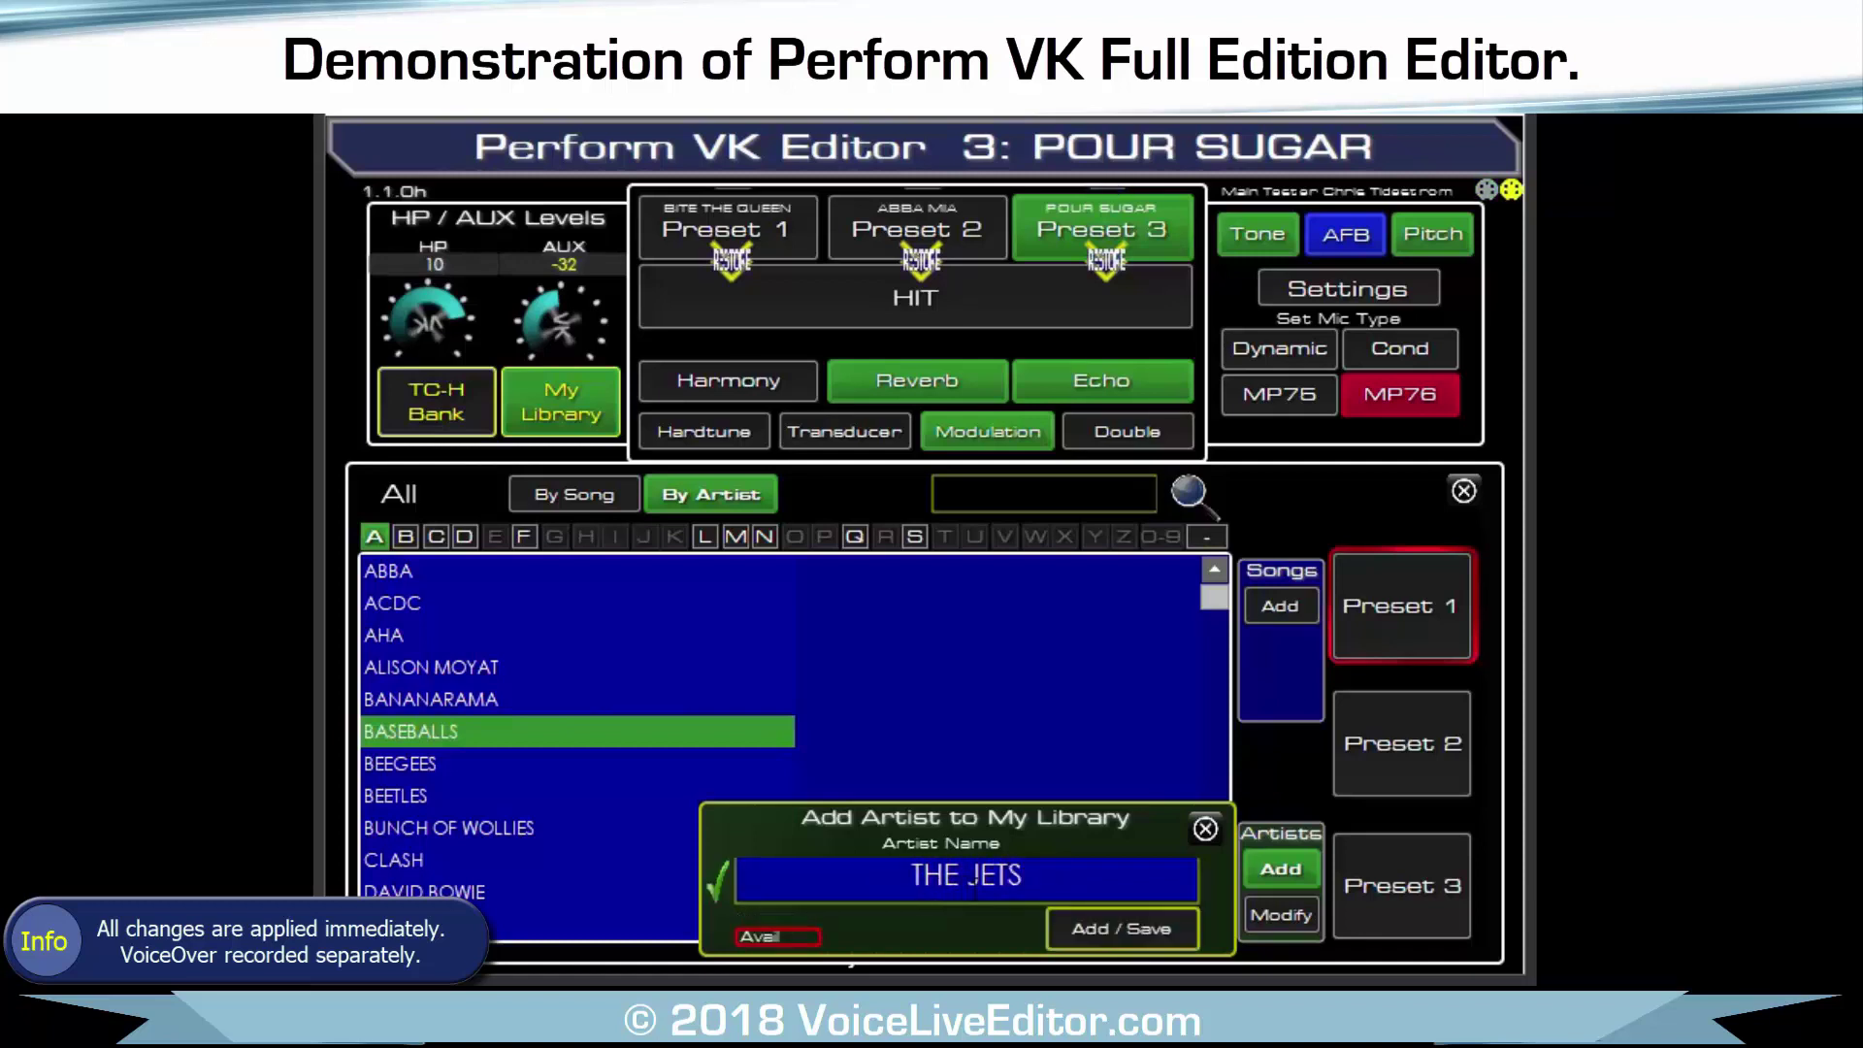
{"action": "left_click", "coordinate": [1091, 928]}
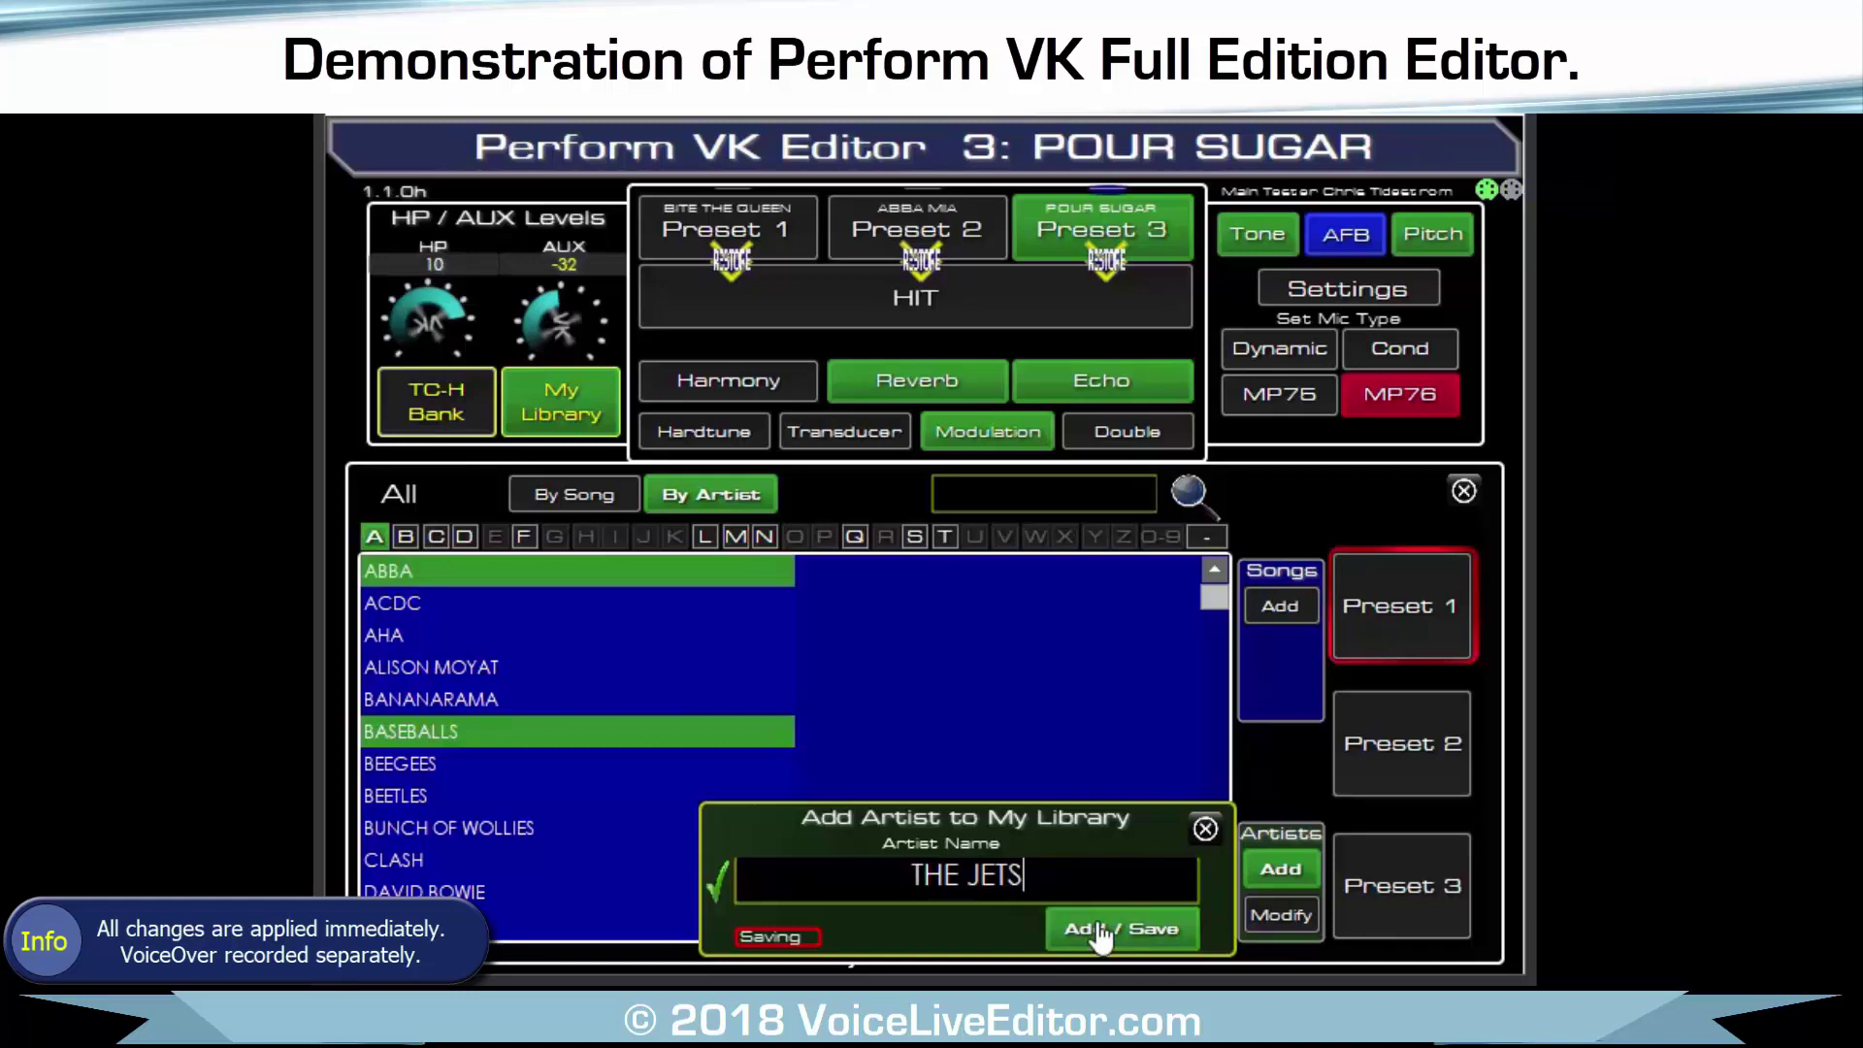
{"action": "scroll", "coordinate": [603, 760], "scroll_direction": "down", "scroll_amount": 4}
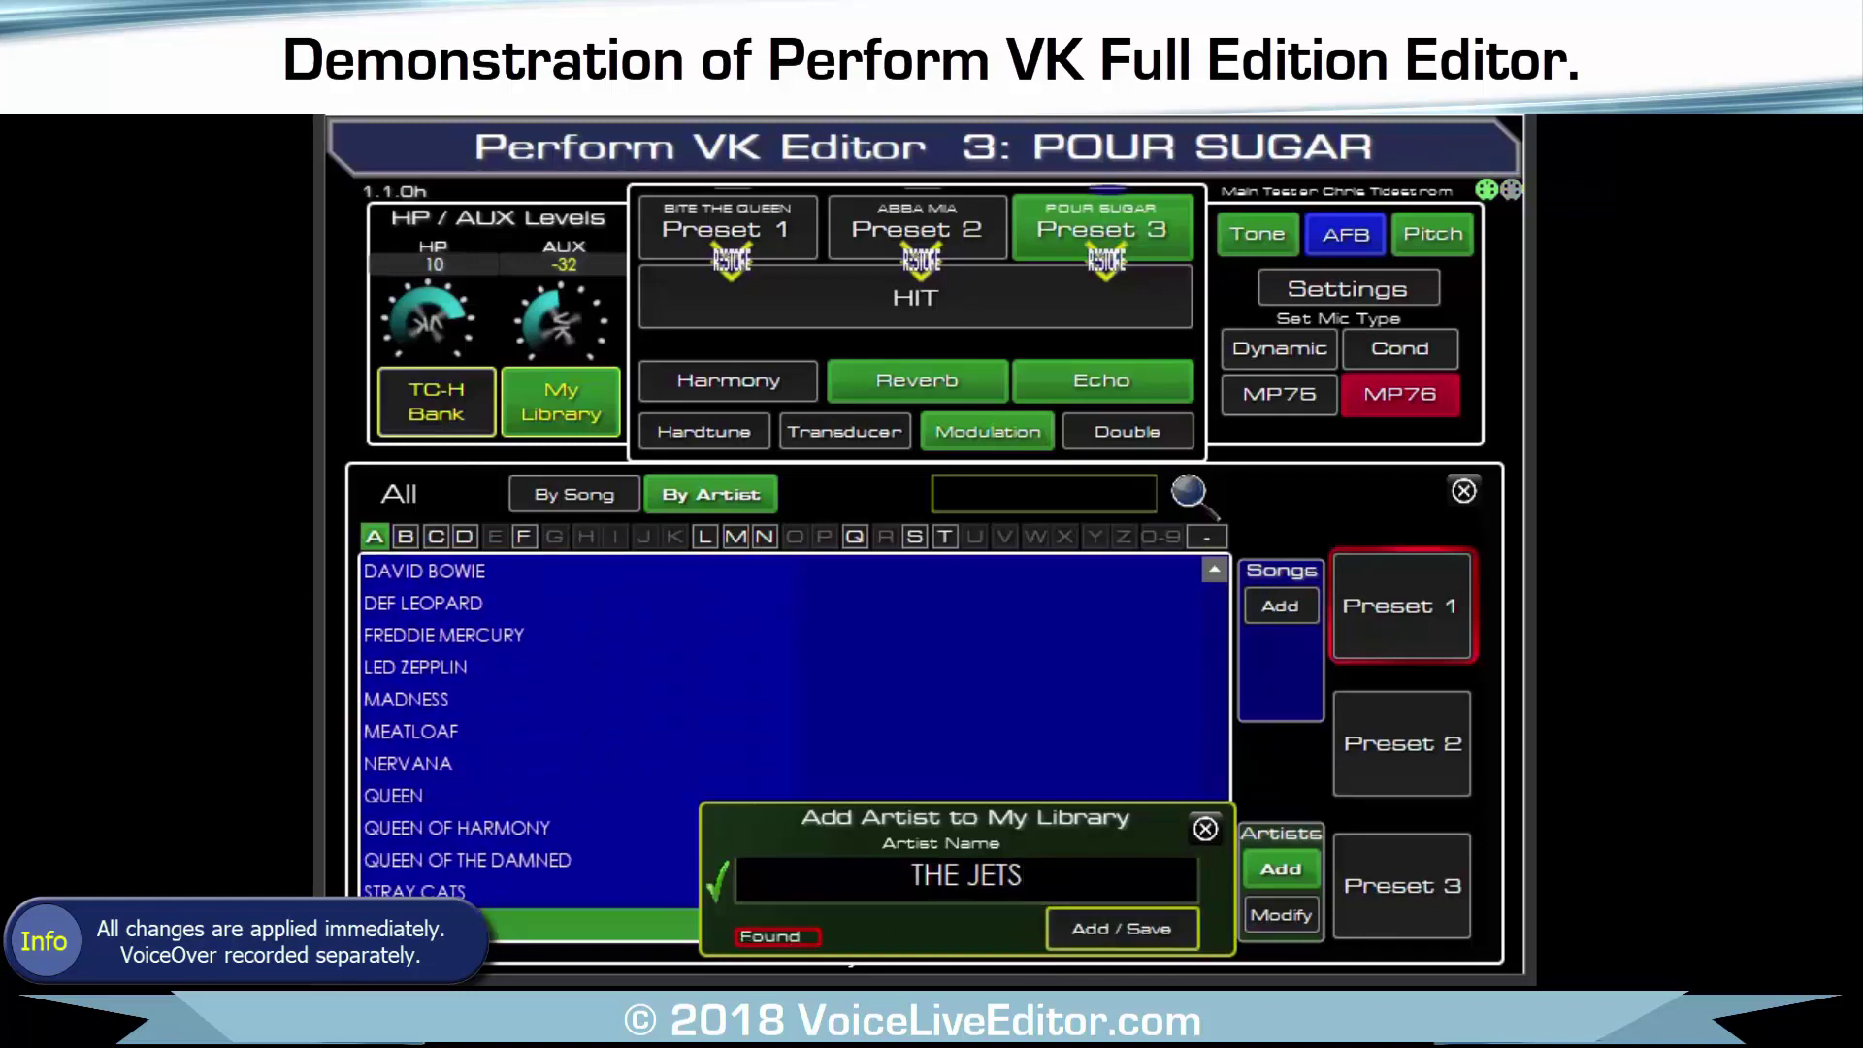
Close the Add Artist form and check artist entries from QUEEN OF THE DAMNED to DAVID BOWIE.
{"action": "left_click", "coordinate": [1205, 829]}
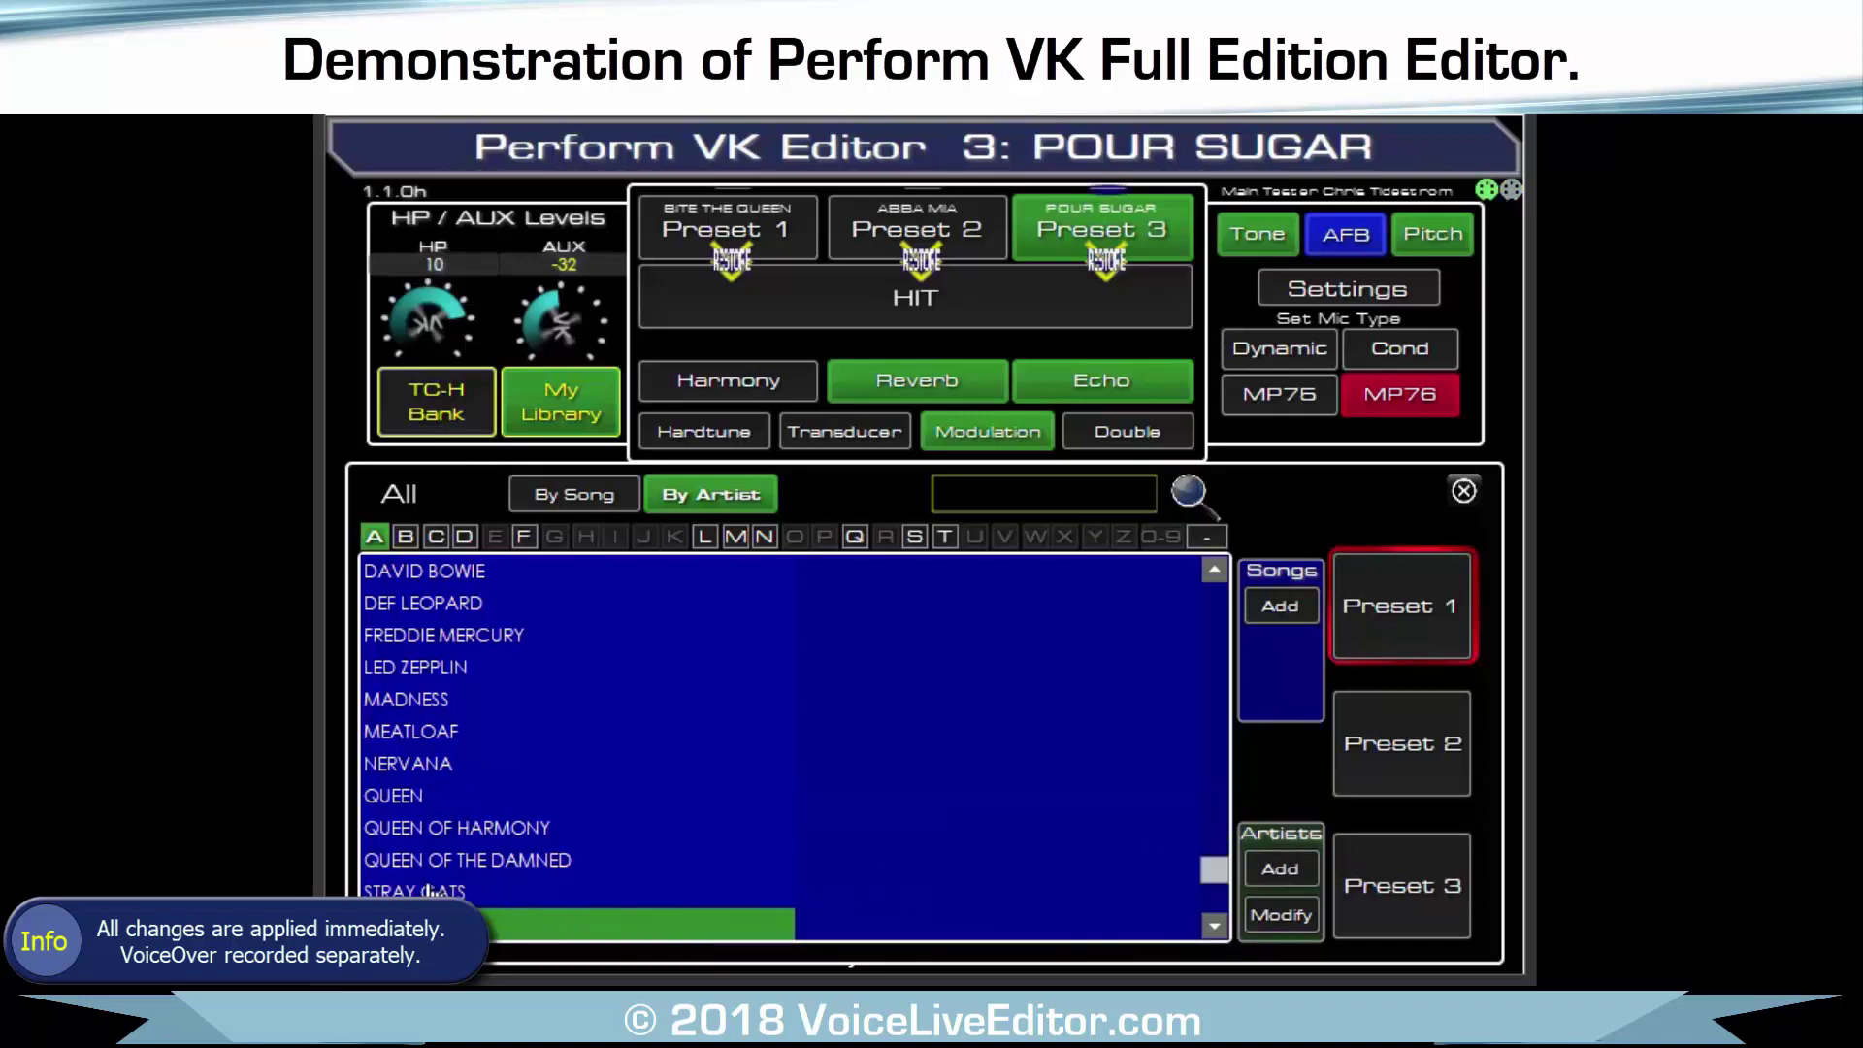
{"action": "left_click", "coordinate": [424, 854]}
{"action": "left_click", "coordinate": [424, 830]}
{"action": "left_click", "coordinate": [422, 797]}
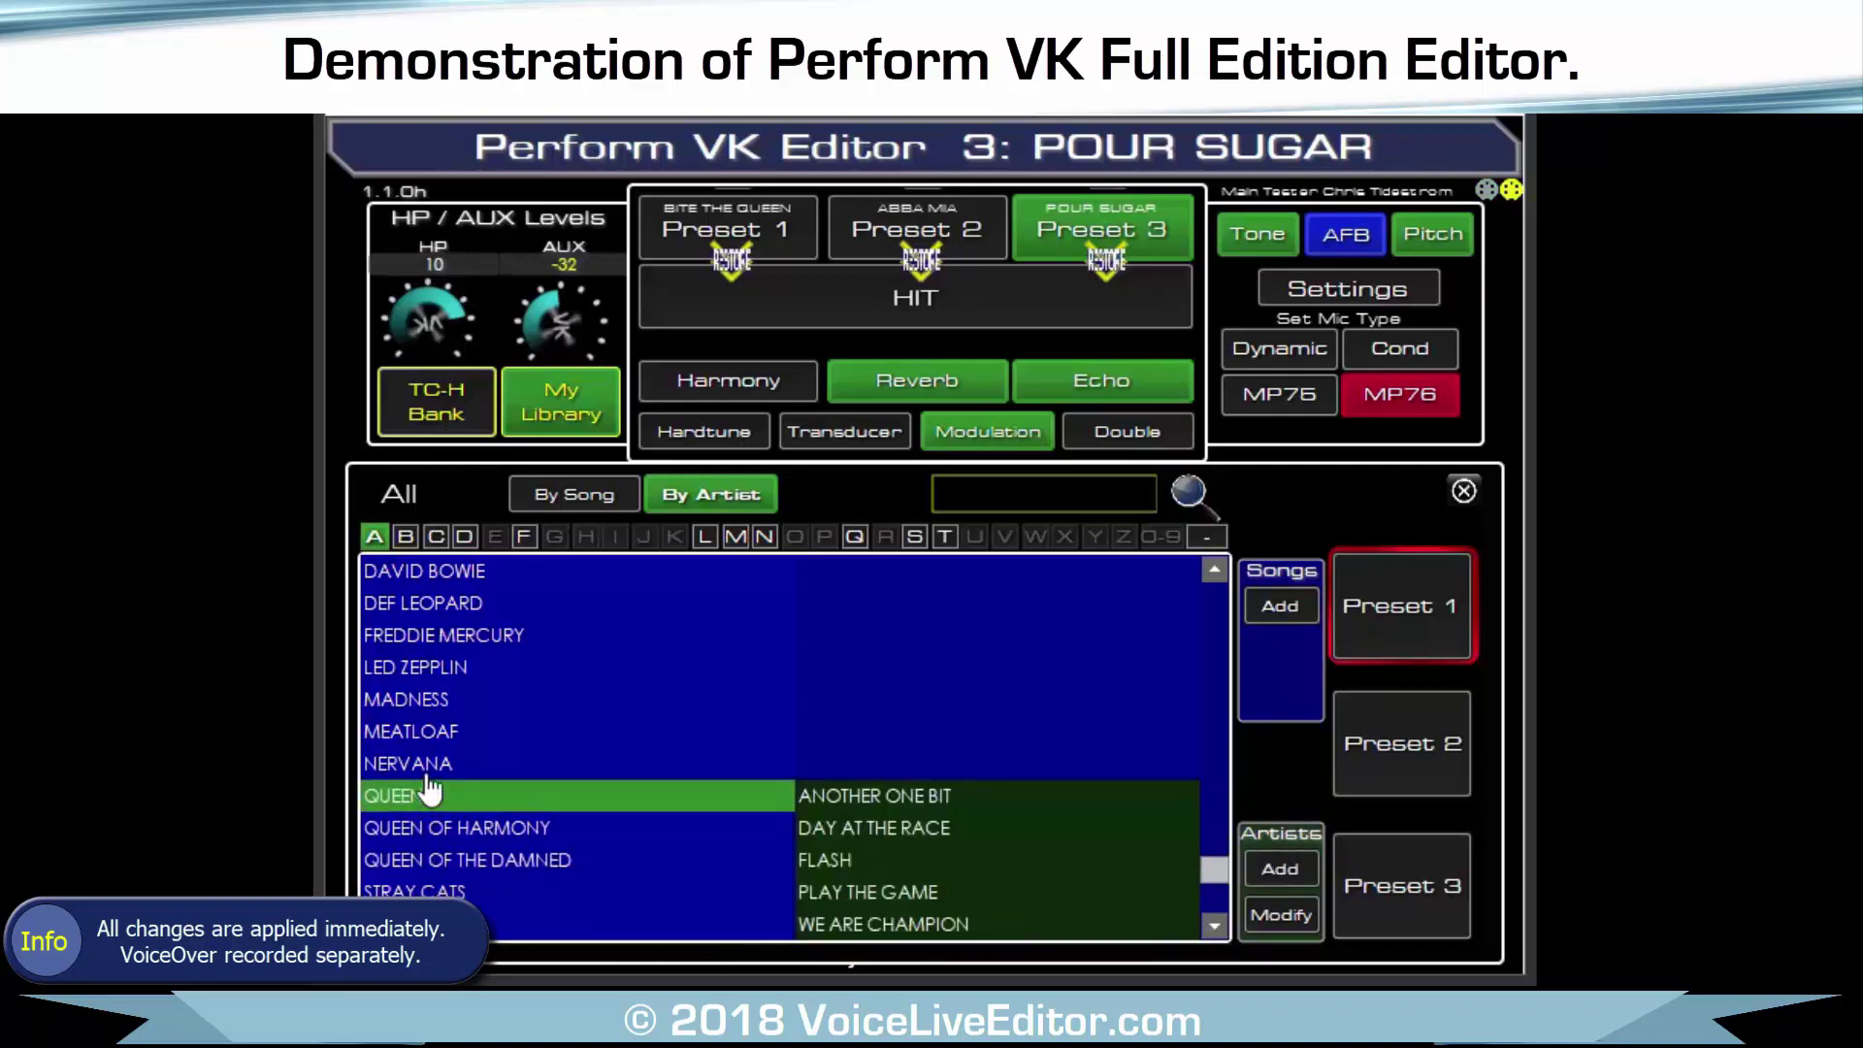
{"action": "left_click", "coordinate": [427, 765]}
{"action": "left_click", "coordinate": [428, 732]}
{"action": "left_click", "coordinate": [432, 700]}
{"action": "left_click", "coordinate": [451, 667]}
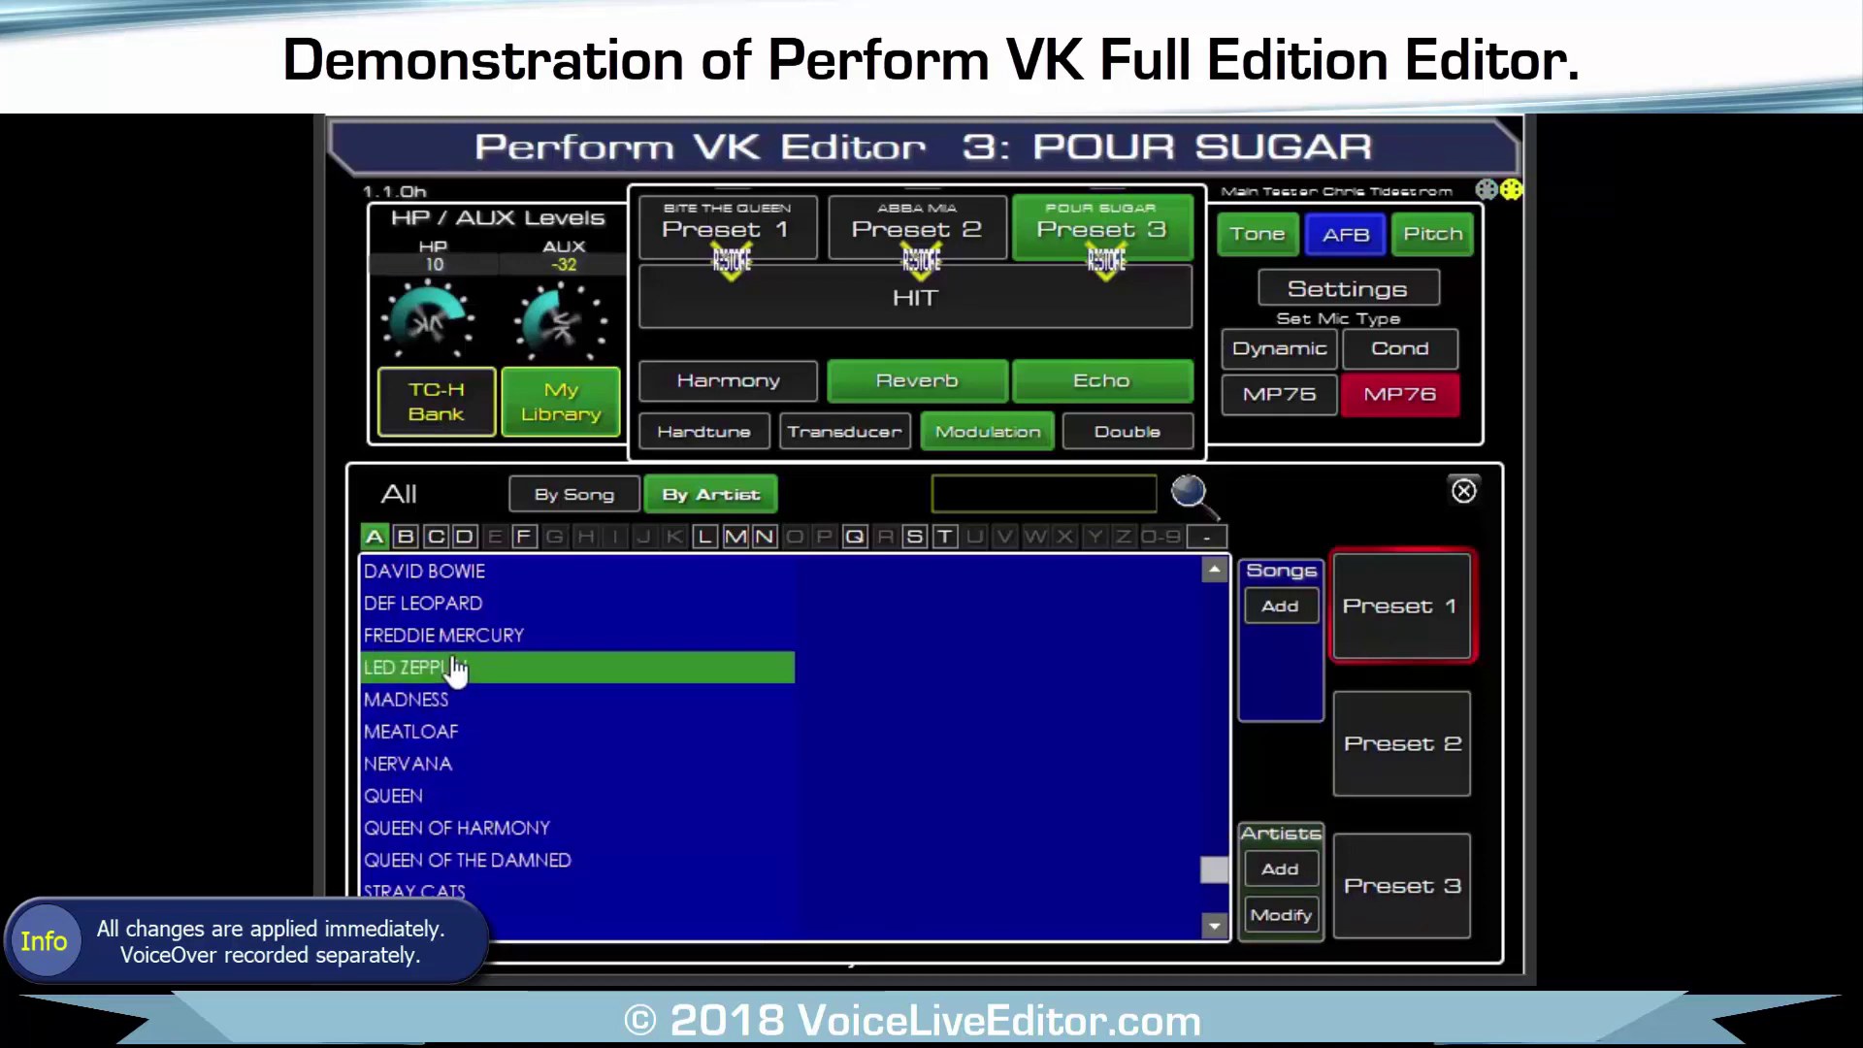
{"action": "left_click", "coordinate": [473, 636]}
{"action": "left_click", "coordinate": [445, 605]}
{"action": "left_click", "coordinate": [444, 574]}
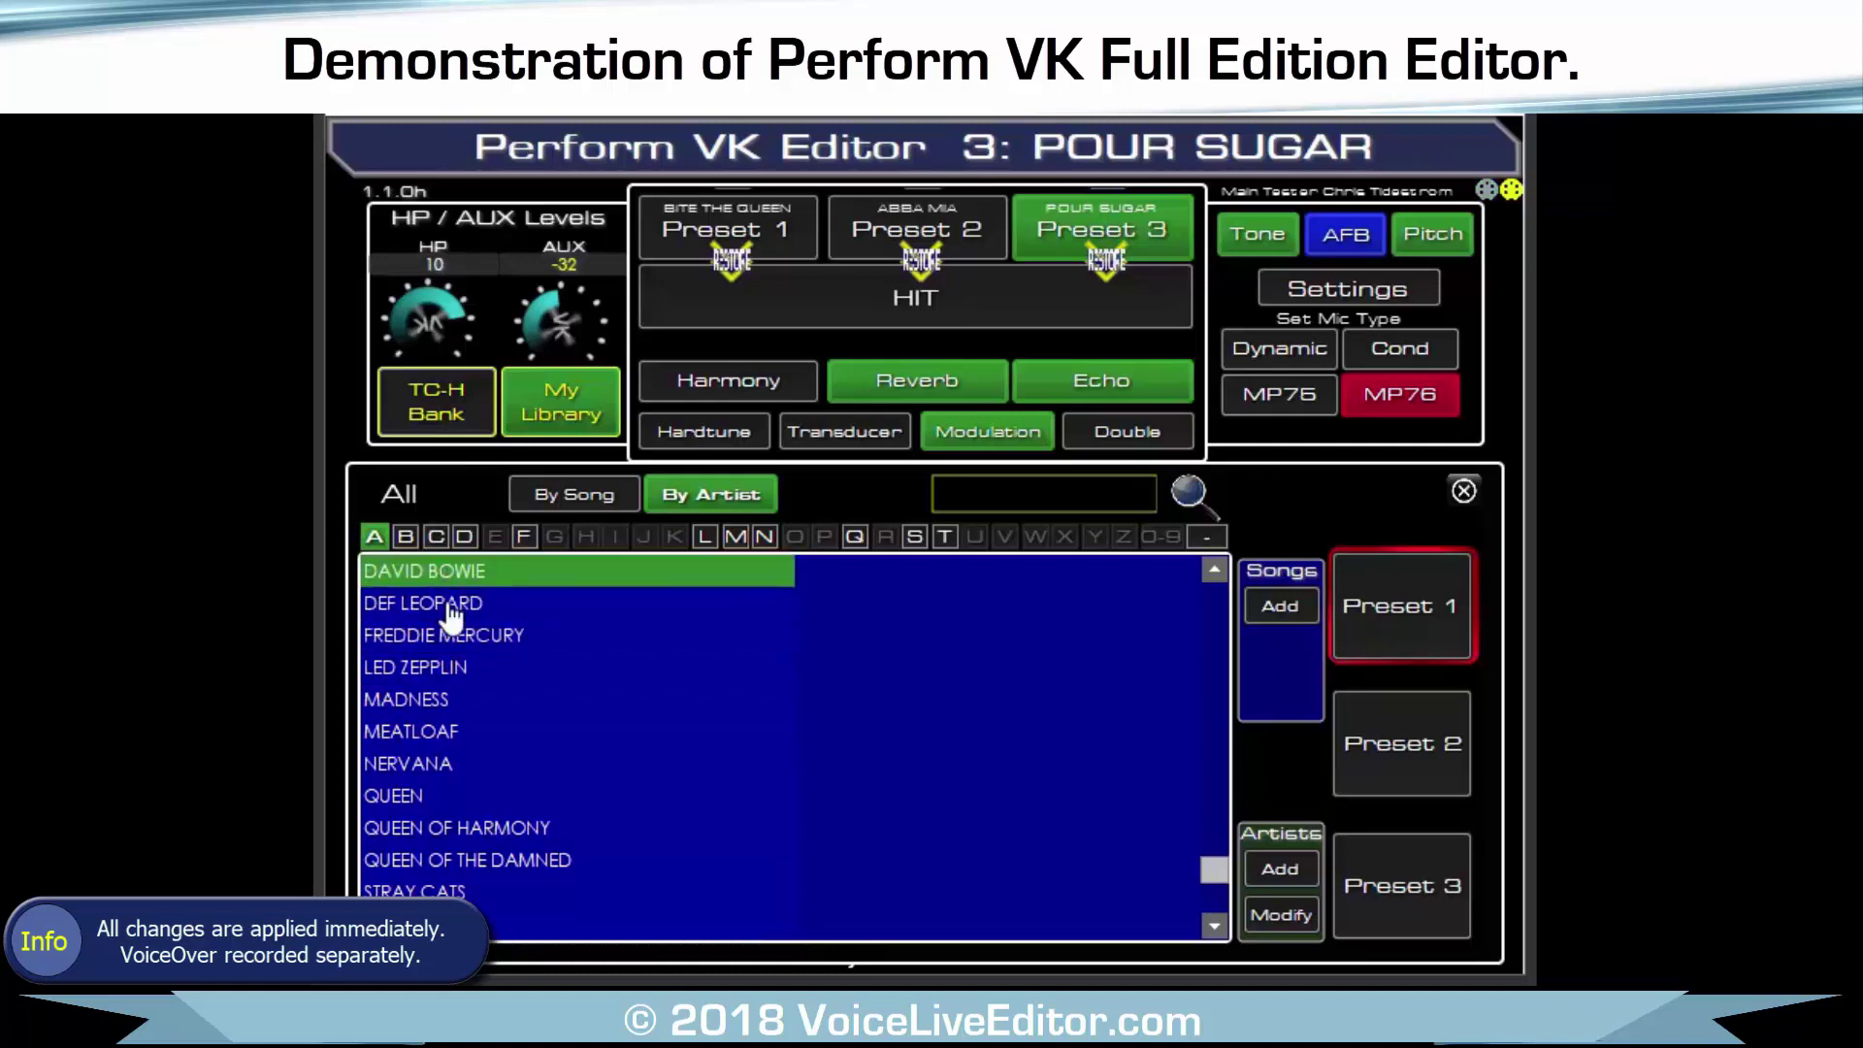
List My Library by song title, then review Settings' Button Mapping, with MP-75 mapped to Preset DN.
{"action": "scroll", "coordinate": [470, 684], "scroll_direction": "up", "scroll_amount": 2}
{"action": "scroll", "coordinate": [470, 684], "scroll_direction": "up", "scroll_amount": 2}
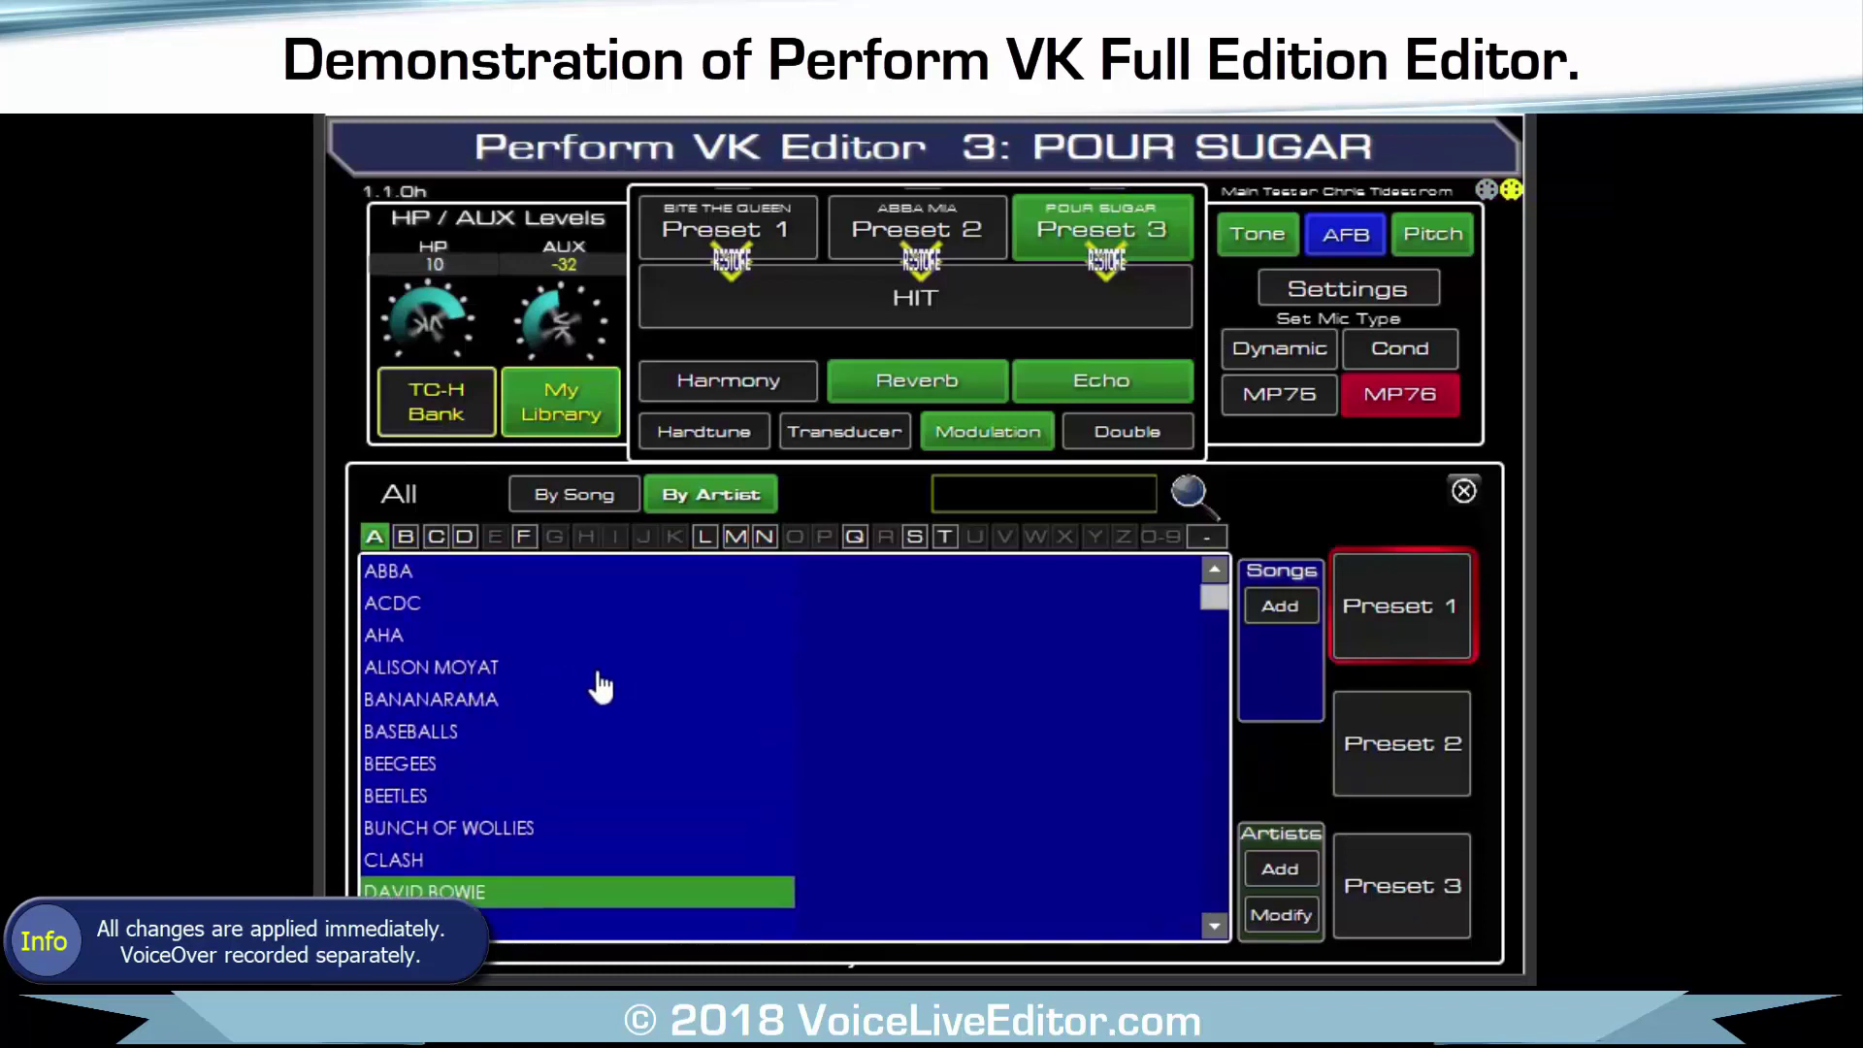
{"action": "left_click", "coordinate": [571, 497]}
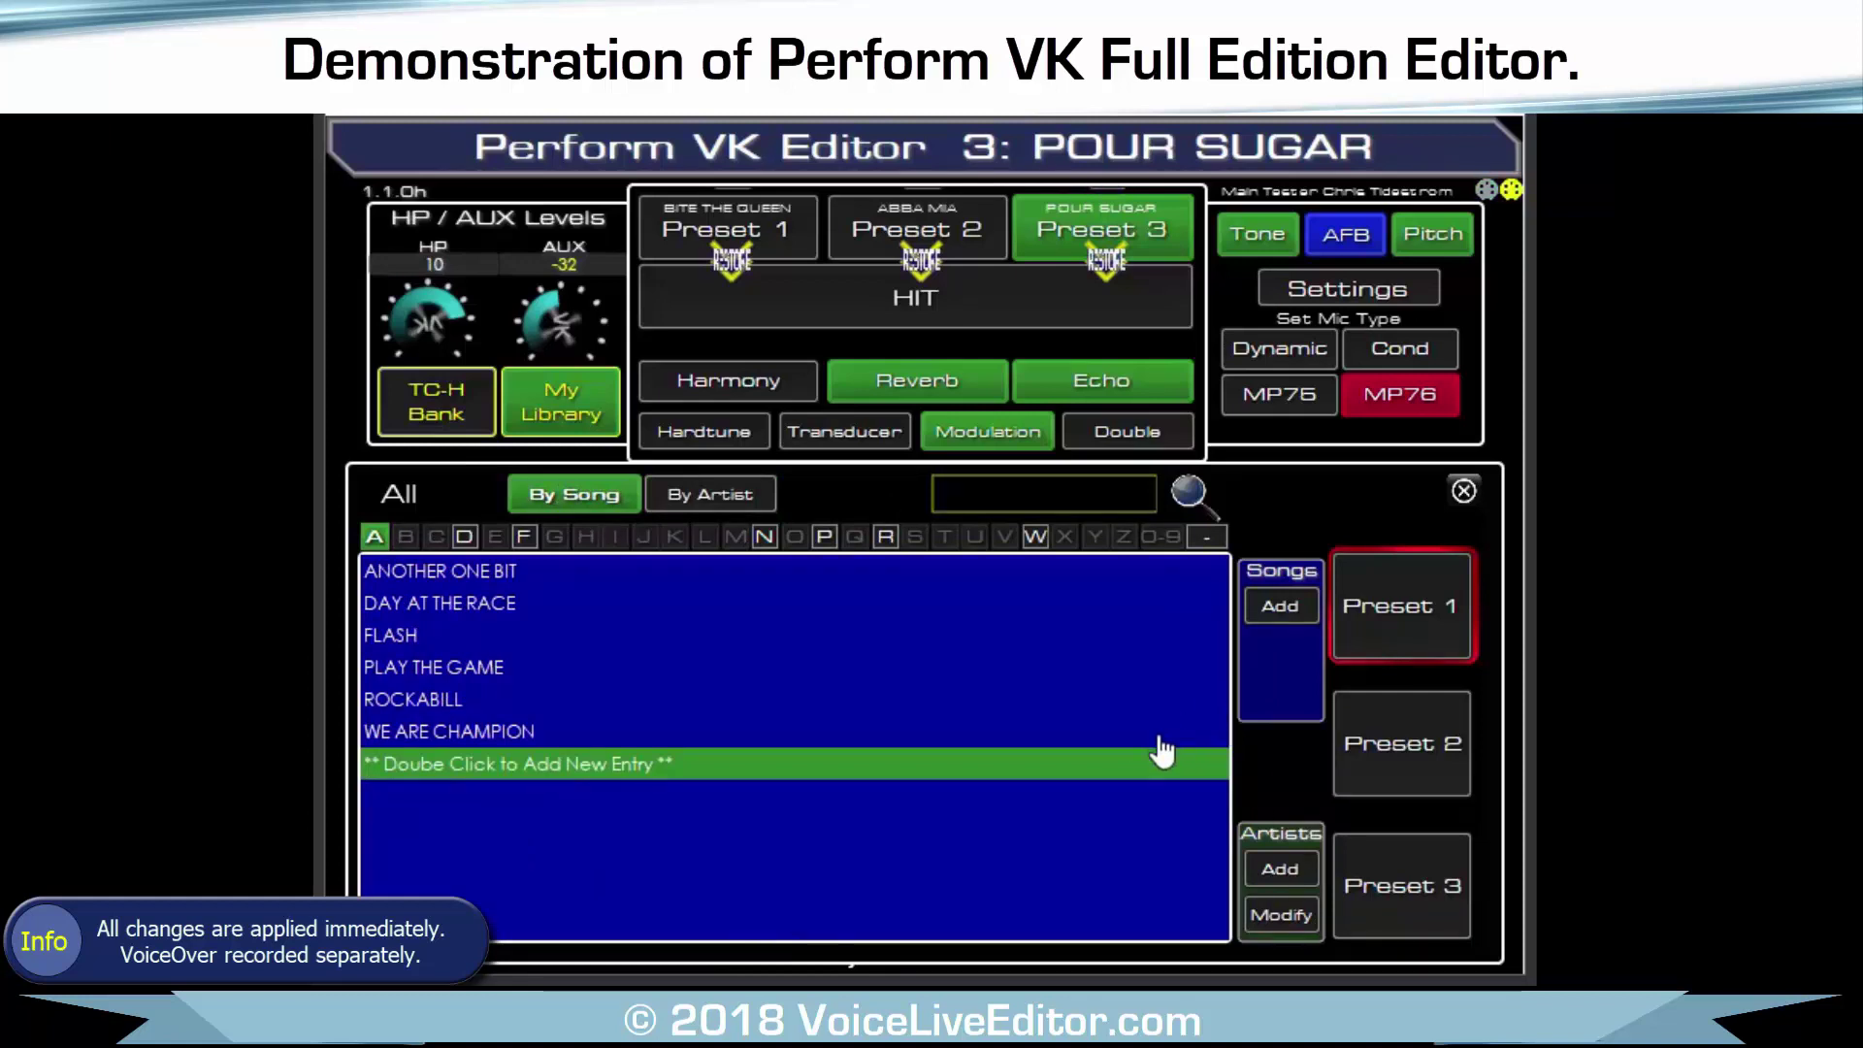
{"action": "left_click", "coordinate": [1366, 291]}
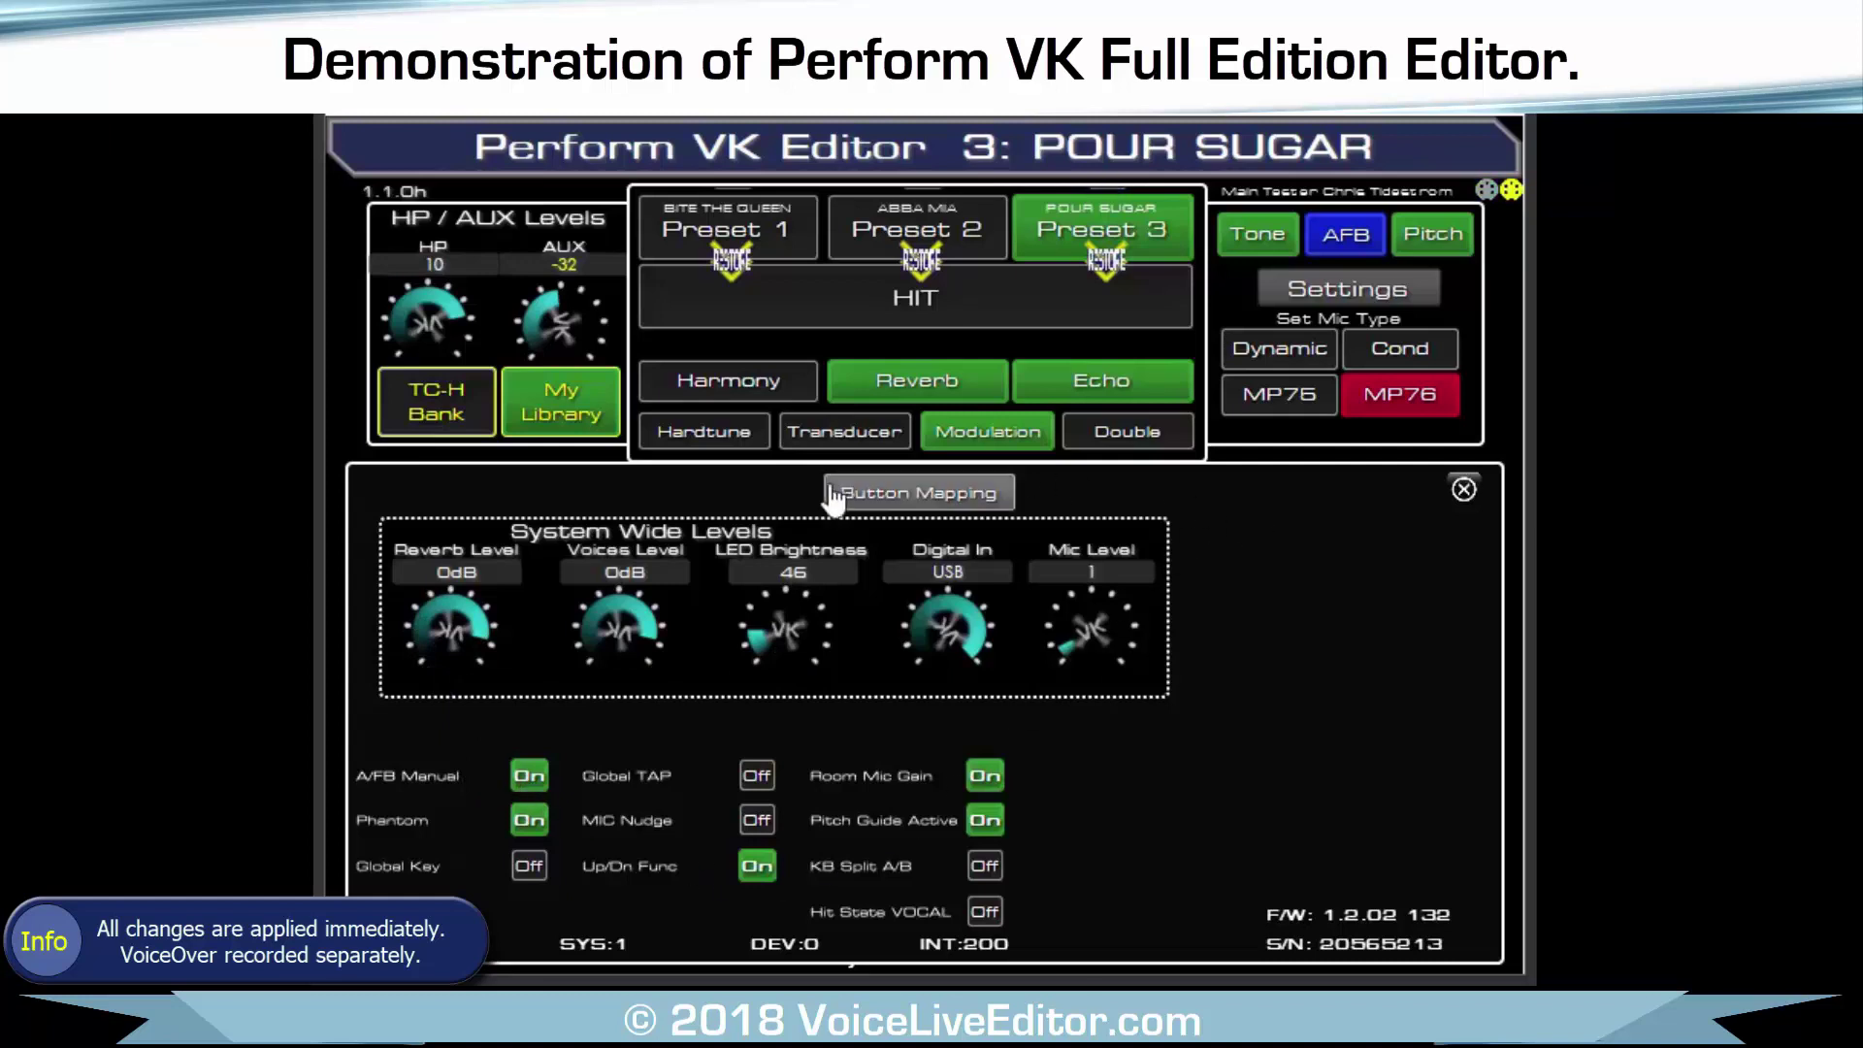
{"action": "left_click", "coordinate": [917, 492]}
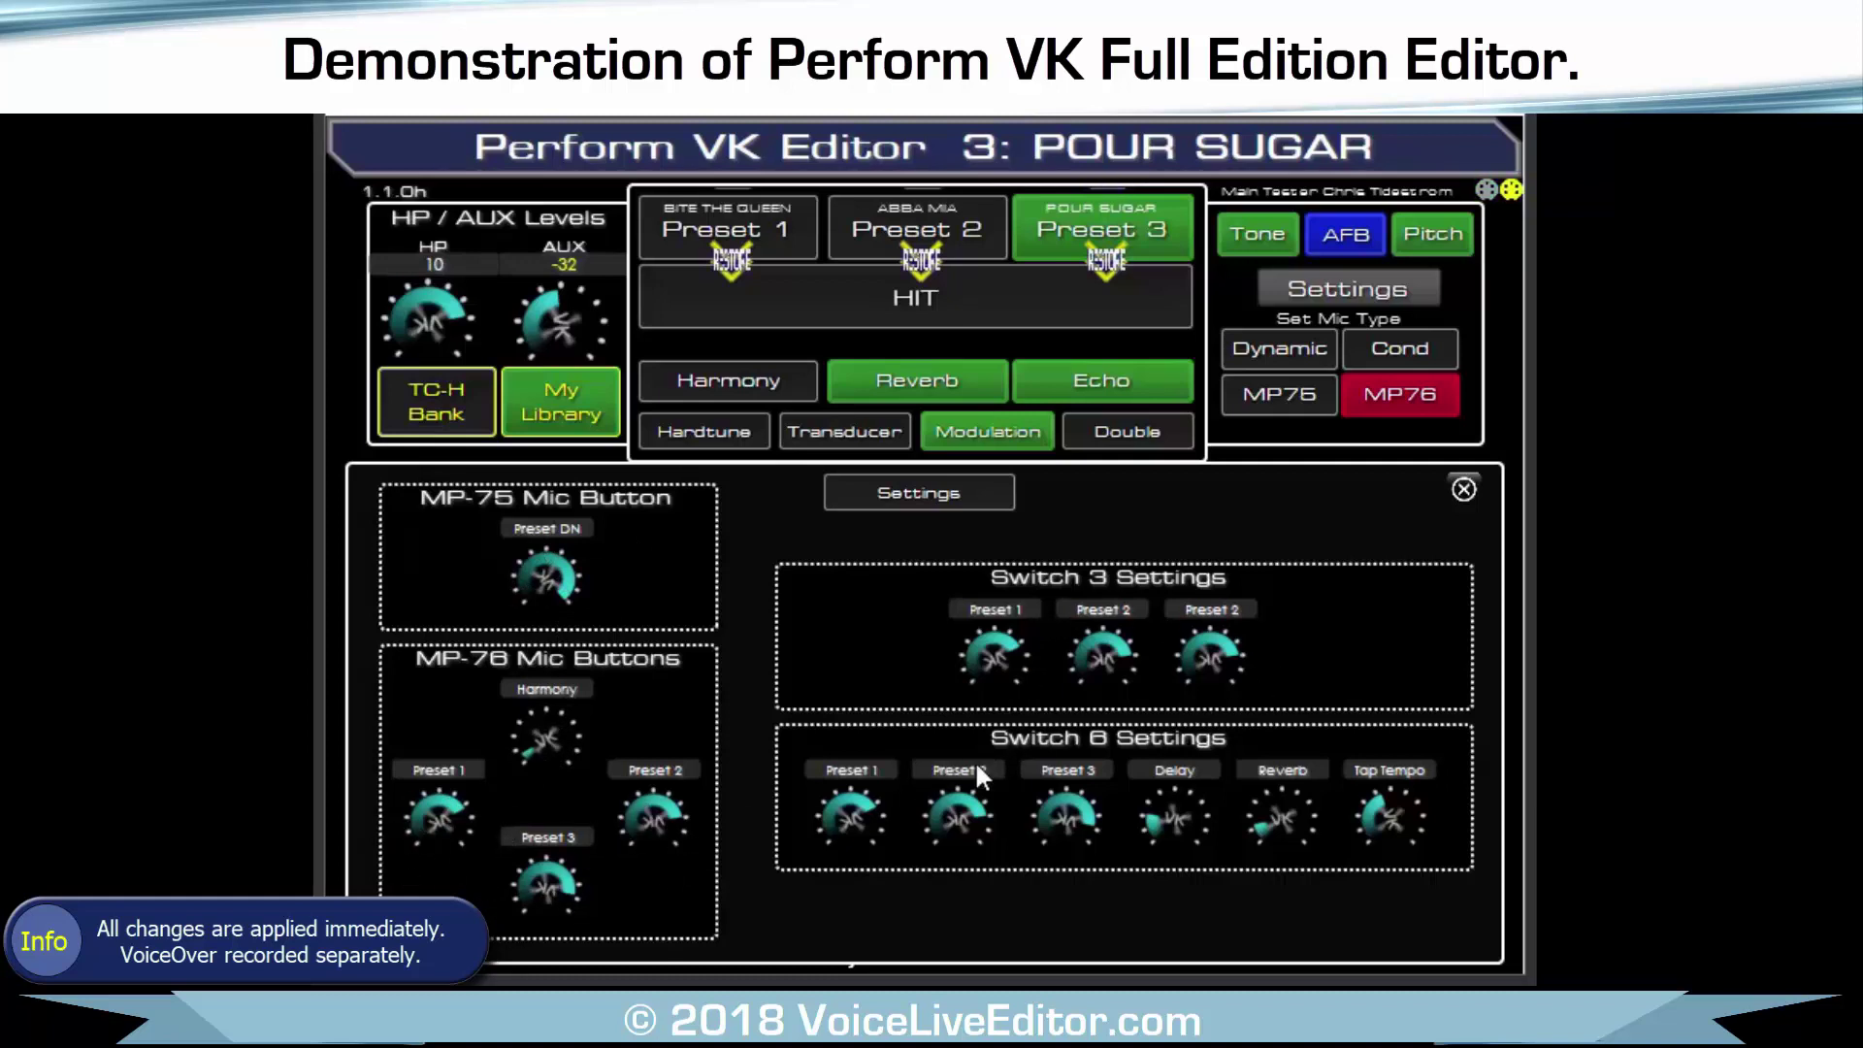
{"action": "left_click", "coordinate": [1466, 497]}
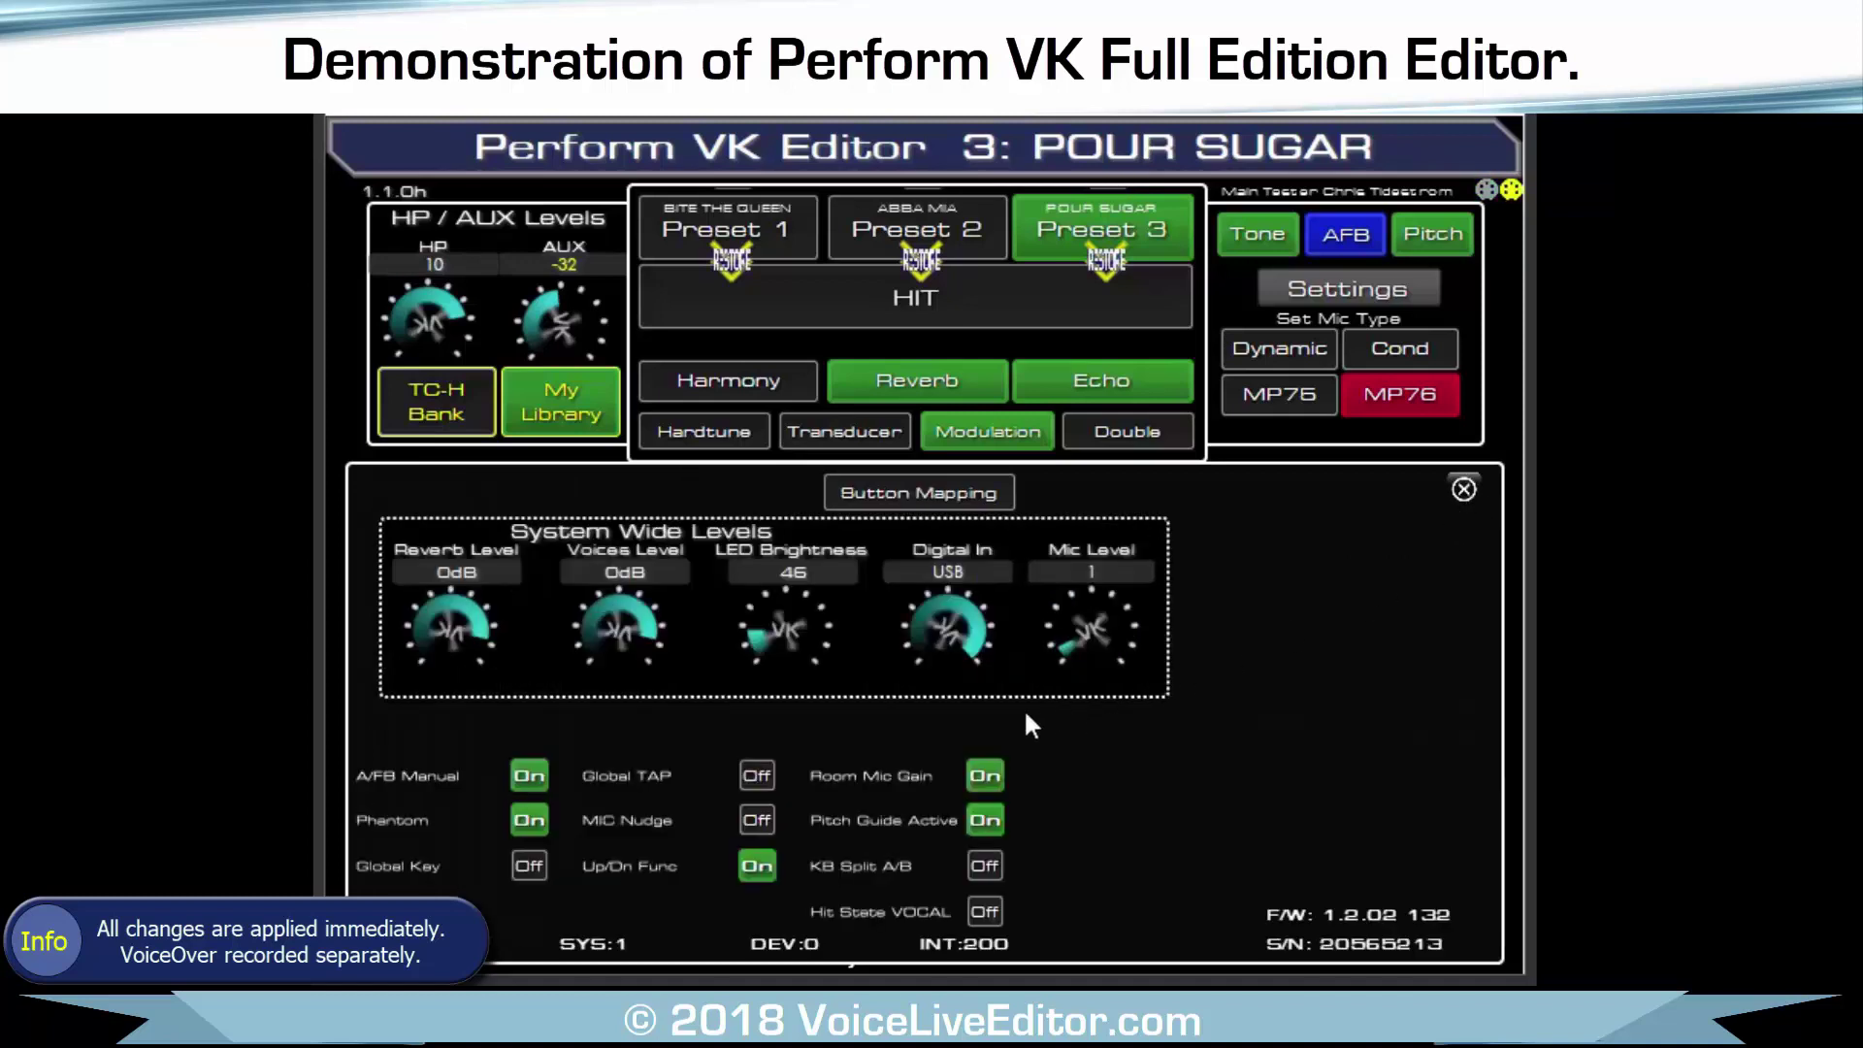